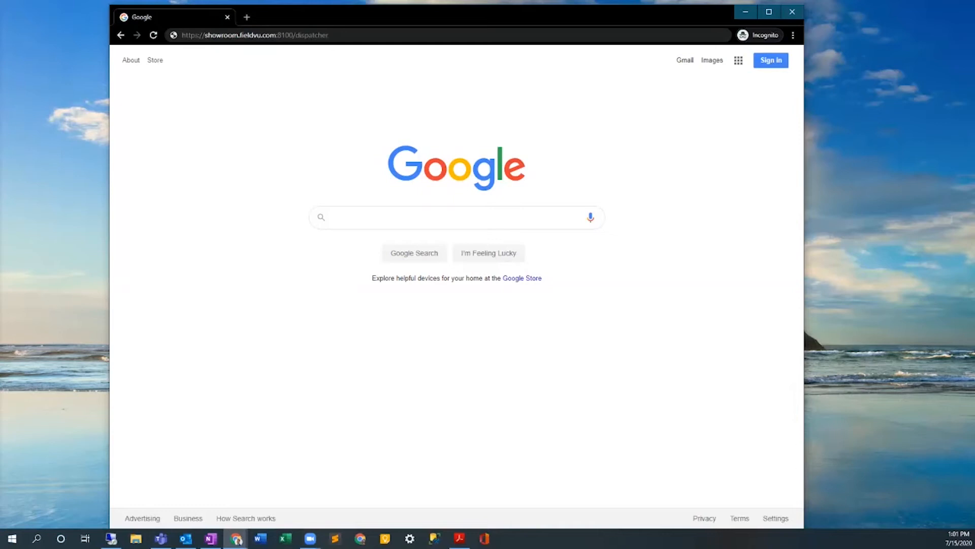
Load showroom.fieldvu.com:8100/dispatcher in the browser and check the connection security details of the SAP Business One logon page.
{"action": "left_click", "coordinate": [325, 35]}
{"action": "key", "text": "Return"}
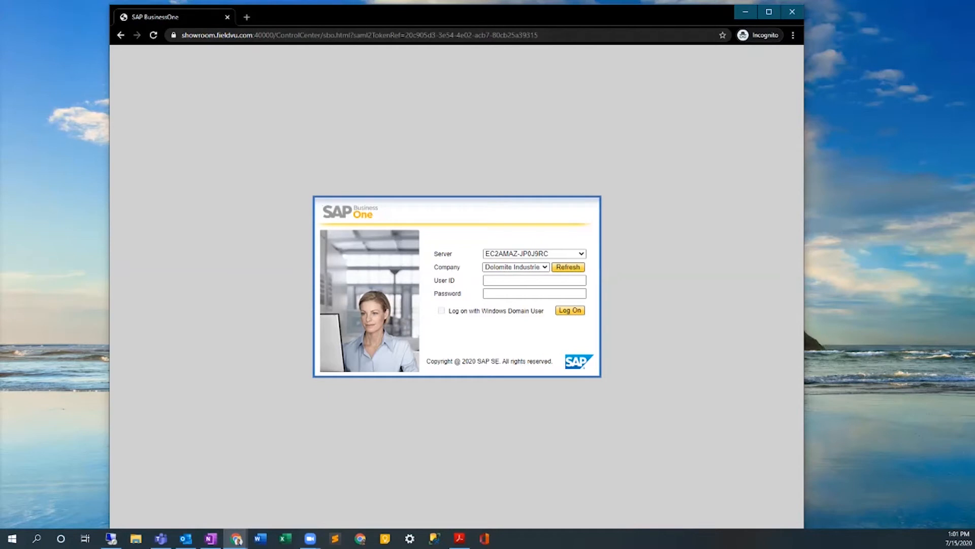
{"action": "left_click", "coordinate": [173, 35]}
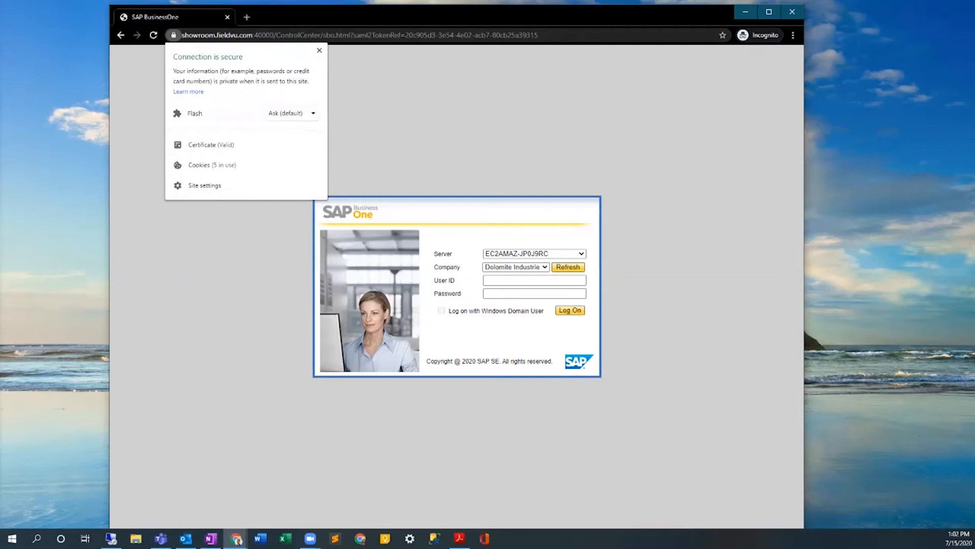
{"action": "key", "text": "Escape"}
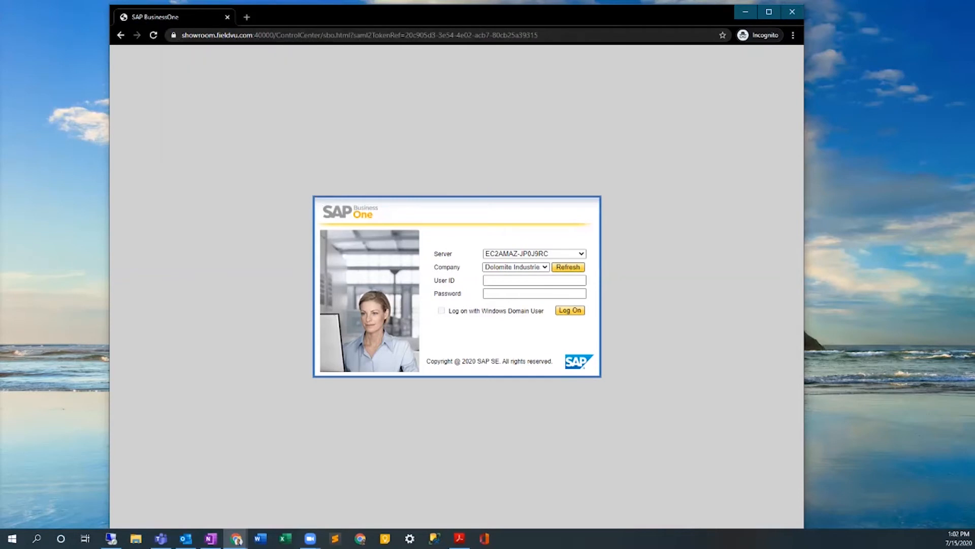
Log on to the VISTAVU FF (VISTAVU_FF) company with the user ID manager and the account password.
{"action": "left_click", "coordinate": [534, 280]}
{"action": "type", "text": "manager"}
{"action": "left_click", "coordinate": [544, 266]}
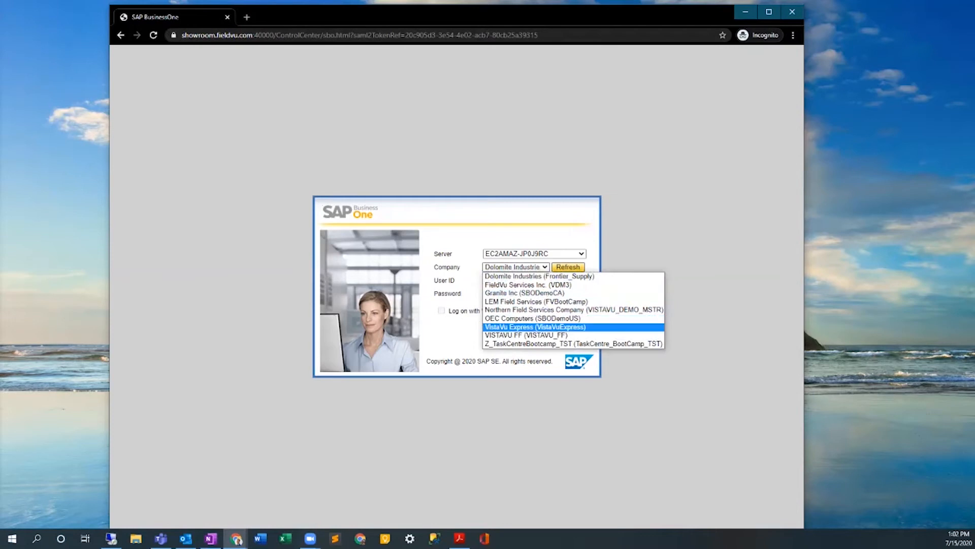
{"action": "left_click", "coordinate": [527, 335]}
{"action": "left_click", "coordinate": [534, 293]}
{"action": "type", "text": "1234"}
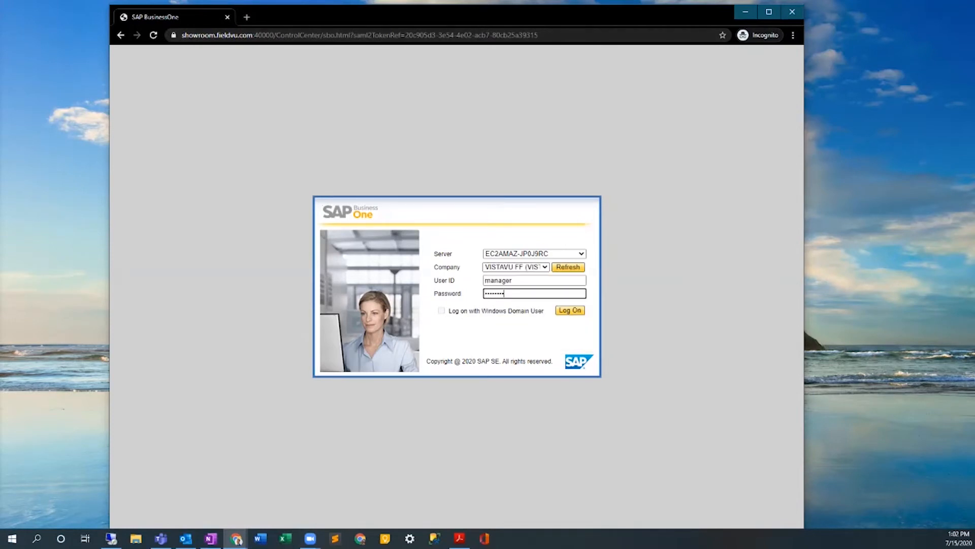
{"action": "key", "text": "Return"}
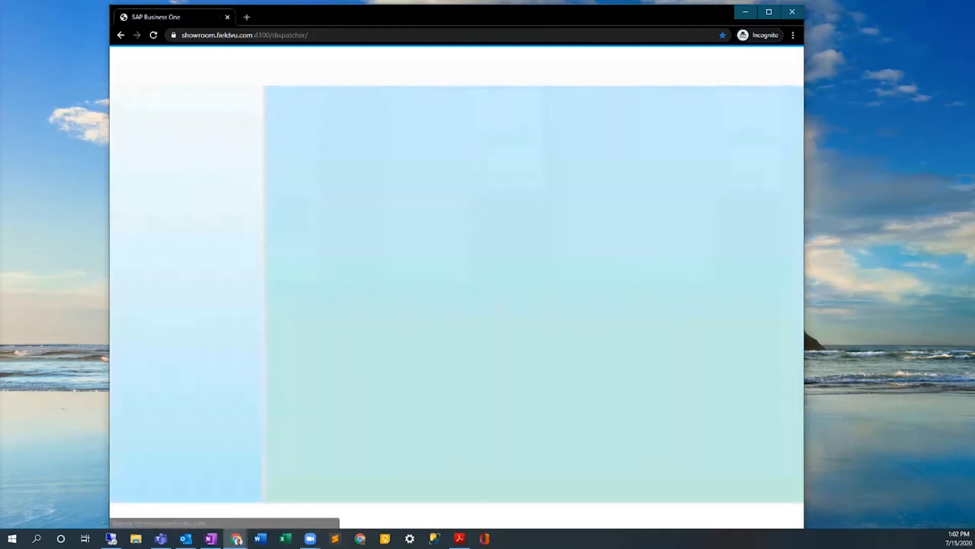
Maximize the browser window and look over the entries of the Administration module.
{"action": "left_click", "coordinate": [769, 11]}
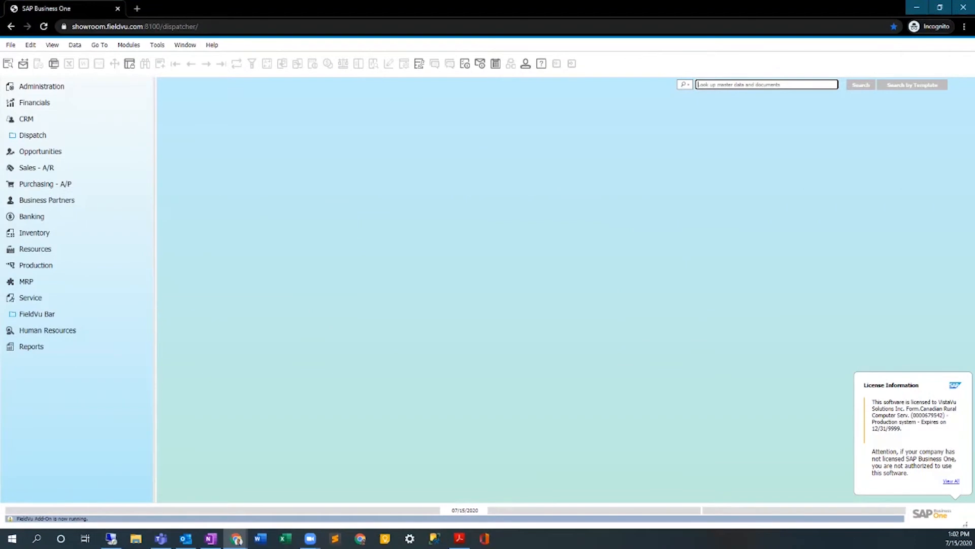
{"action": "left_click", "coordinate": [42, 86]}
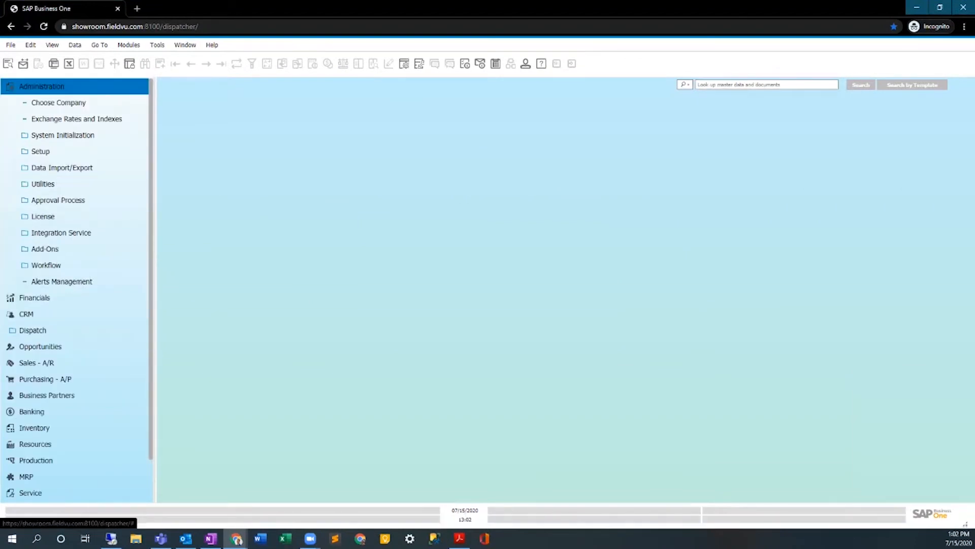
{"action": "left_click", "coordinate": [41, 87]}
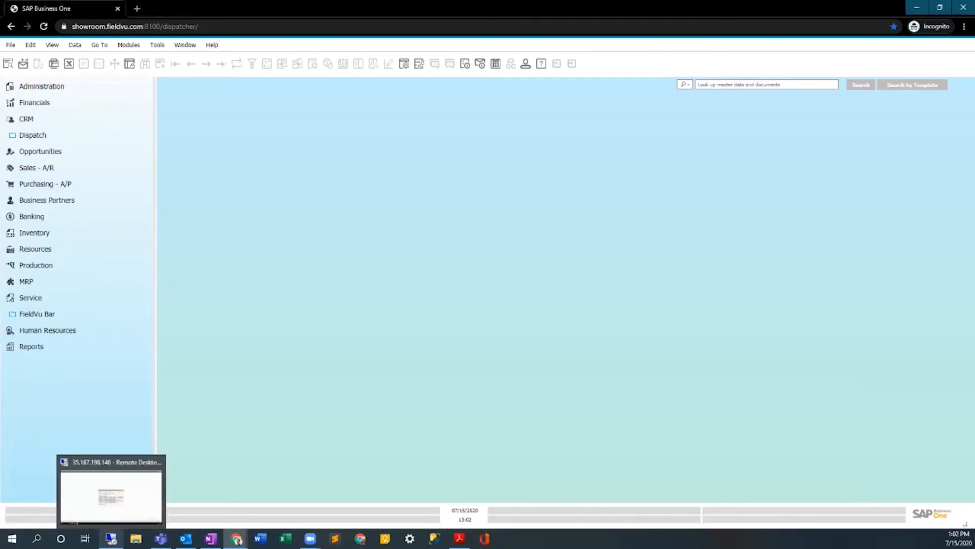
Switch to the Remote Desktop session and try to log on to VISTAVU_FF as manager with the account password.
{"action": "left_click", "coordinate": [111, 539]}
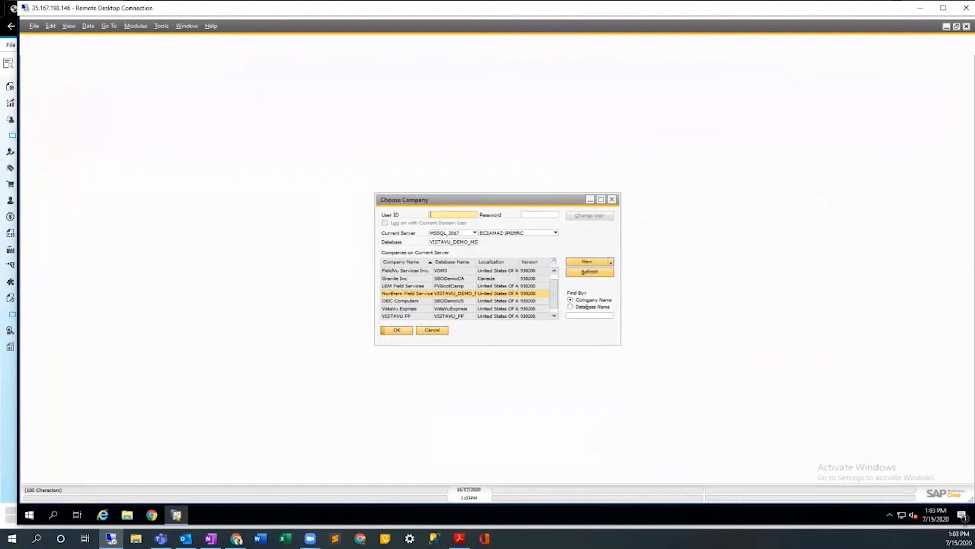
{"action": "left_click", "coordinate": [410, 316]}
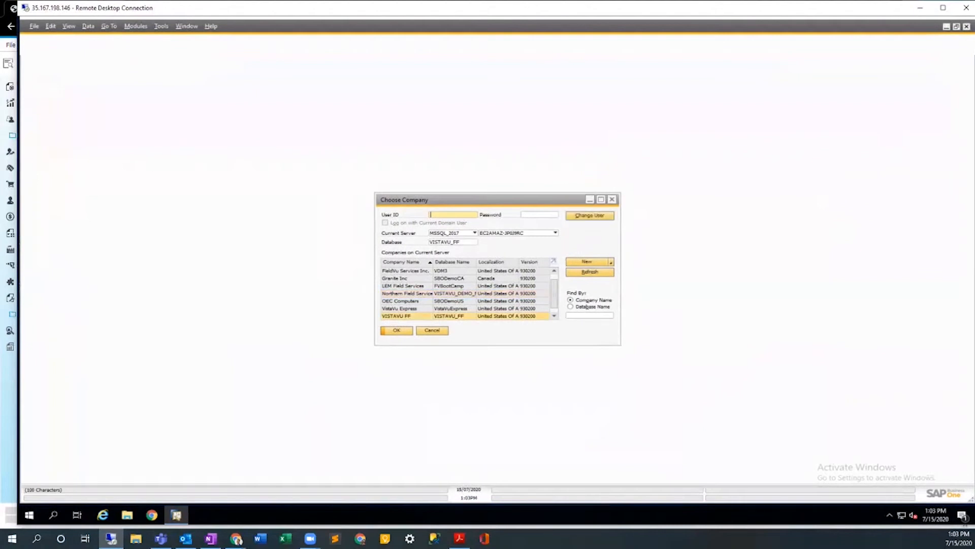
{"action": "type", "text": "manager"}
{"action": "key", "text": "Tab"}
{"action": "type", "text": "••••••••••"}
{"action": "key", "text": "Return"}
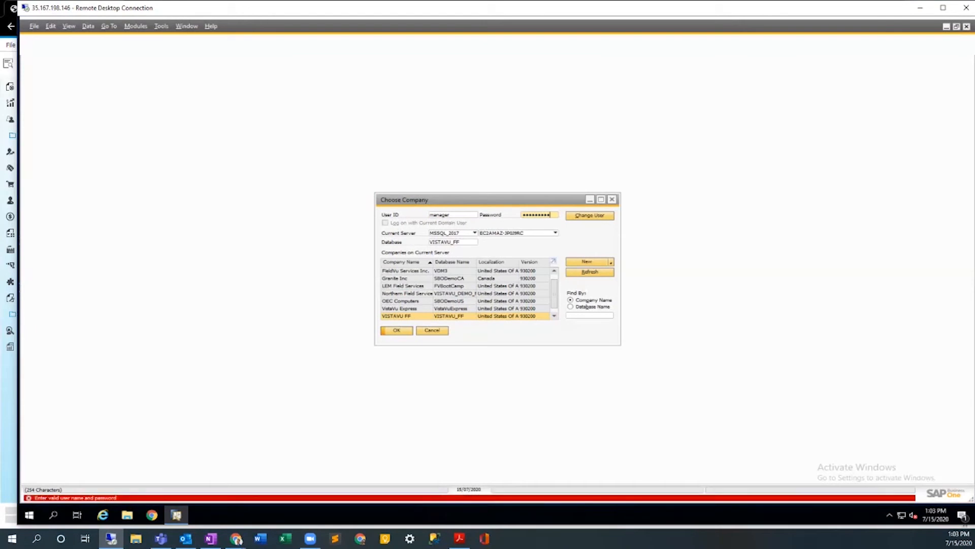
Re-enter the account password for VISTAVU_FF and log on to the desktop client.
{"action": "key", "text": "ctrl+a"}
{"action": "type", "text": "•••••••"}
{"action": "key", "text": "Return"}
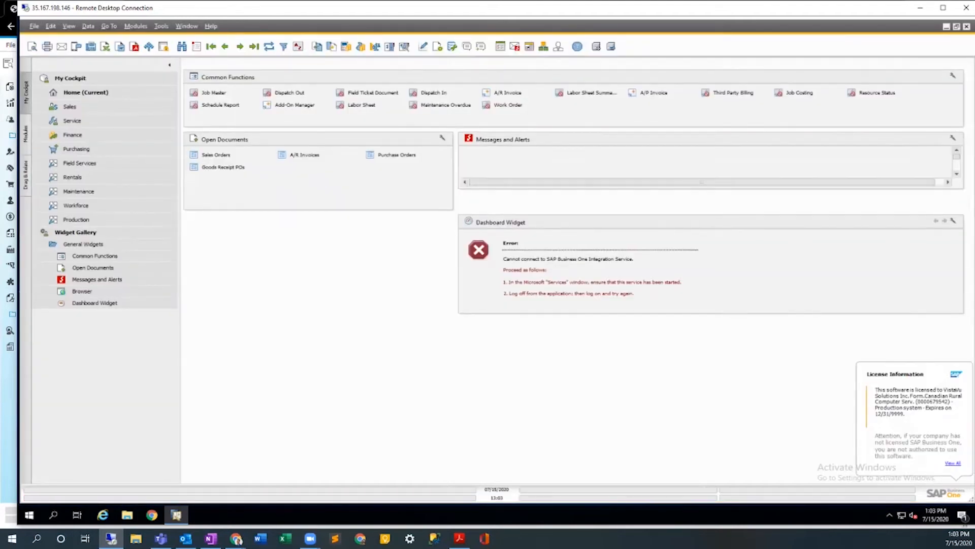
Move the Remote Desktop window aside to reveal the web client and show the desktop client's module list for comparison.
{"action": "left_click_drag", "start_coordinate": [406, 7], "coordinate": [677, 31]}
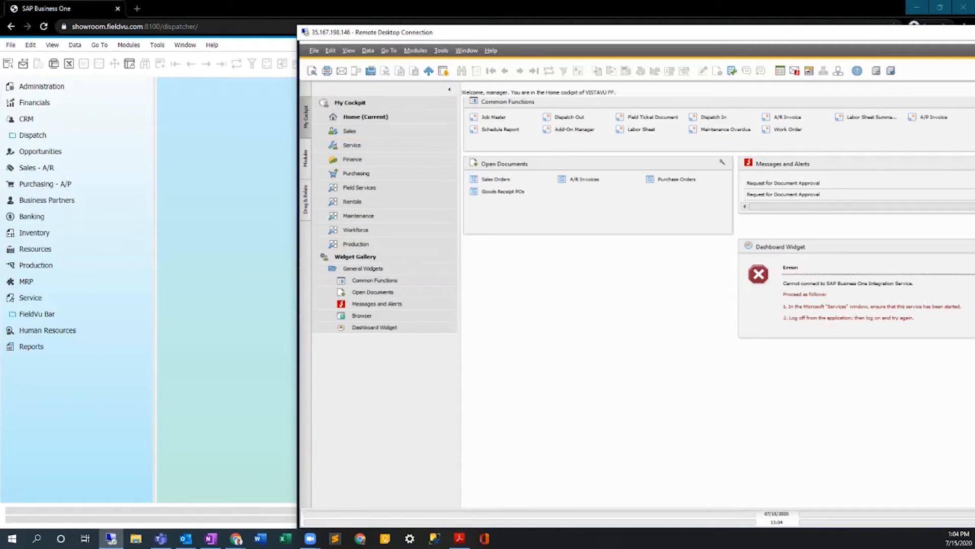
{"action": "left_click", "coordinate": [306, 158]}
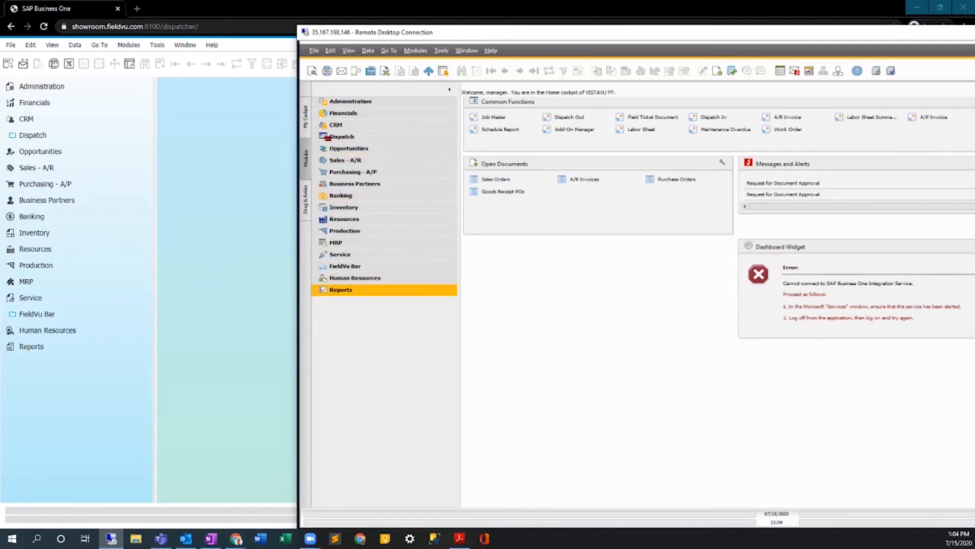
{"action": "left_click", "coordinate": [341, 290]}
Run the General Ledger report from the financial accounting reports in the web client with the default selection criteria.
{"action": "left_click", "coordinate": [32, 346]}
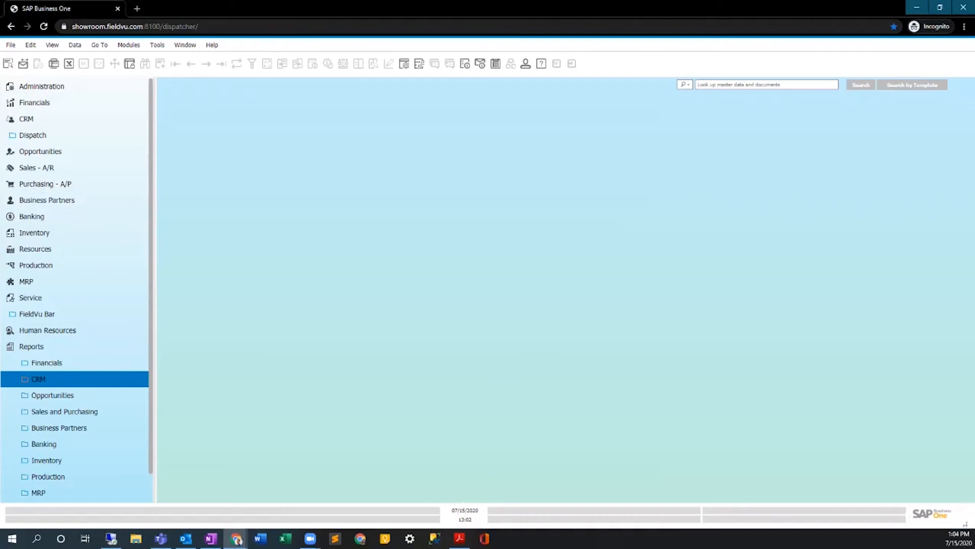
{"action": "left_click", "coordinate": [47, 363]}
{"action": "left_click", "coordinate": [61, 379]}
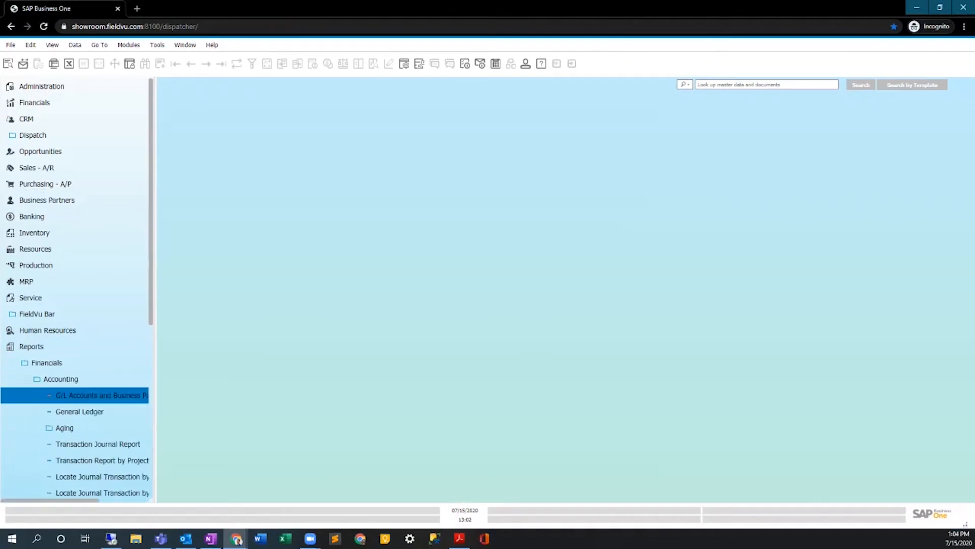
{"action": "left_click", "coordinate": [79, 412]}
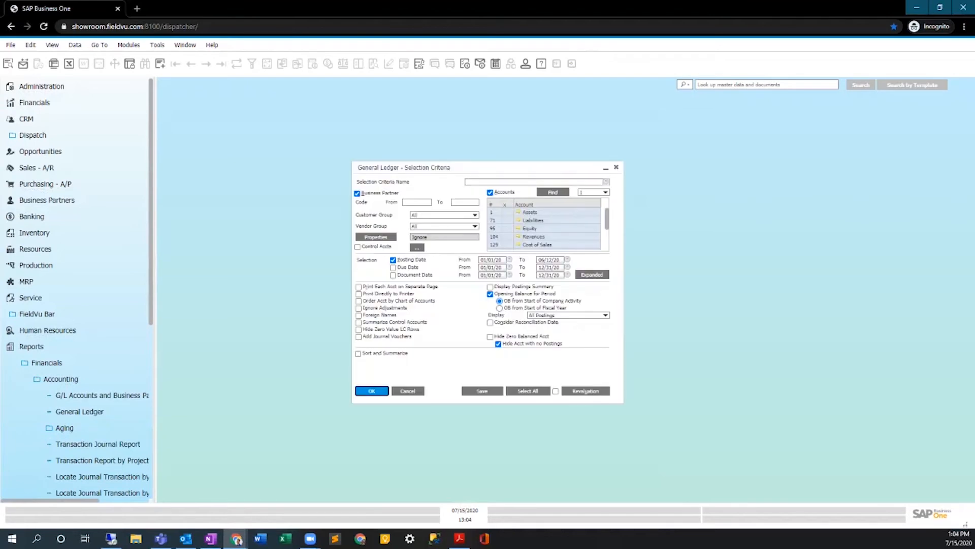
{"action": "key", "text": "Return"}
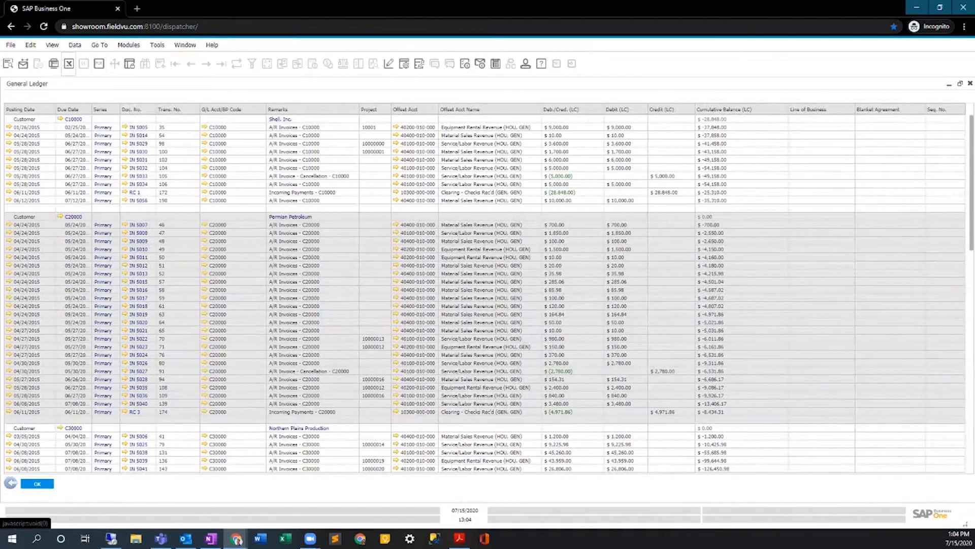
Export the General Ledger to an xls file named TEST_General Ledger, keeping currency symbols in the same column.
{"action": "left_click", "coordinate": [69, 64]}
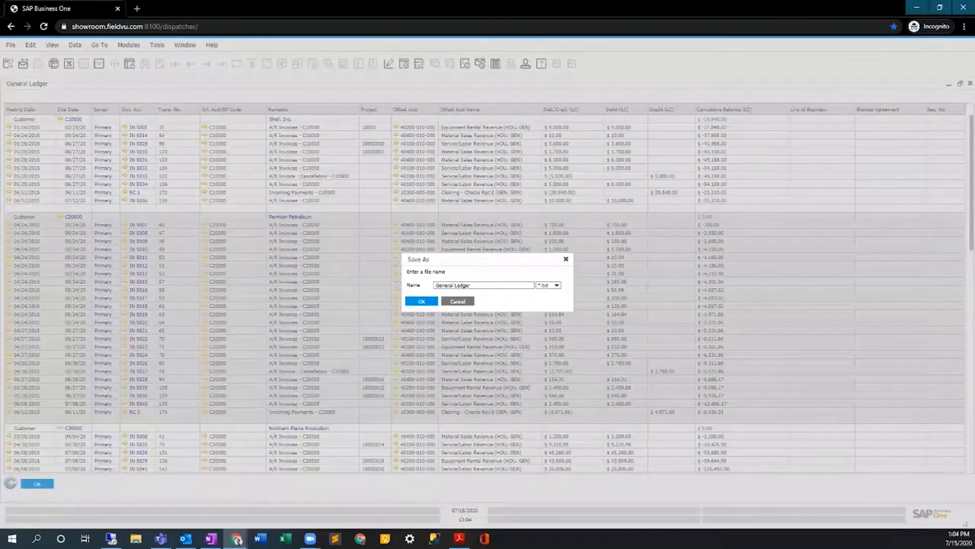
{"action": "left_click", "coordinate": [557, 285]}
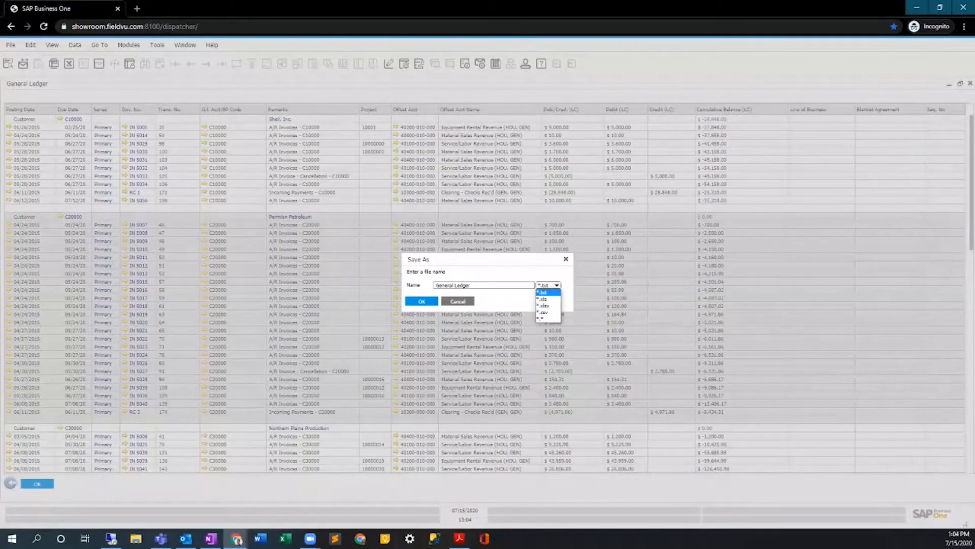
{"action": "left_click", "coordinate": [545, 299]}
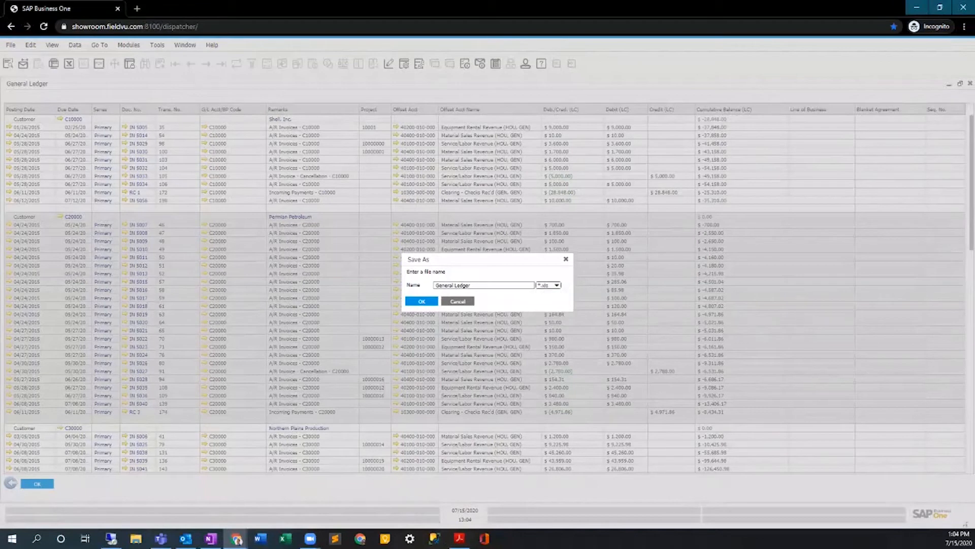
{"action": "left_click", "coordinate": [473, 285]}
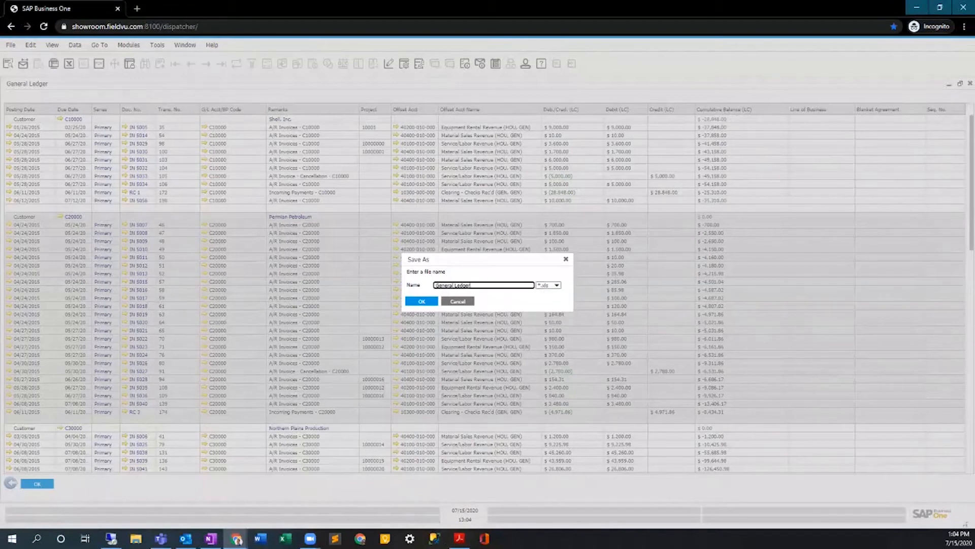
{"action": "type", "text": "TEST_"}
{"action": "key", "text": "Return"}
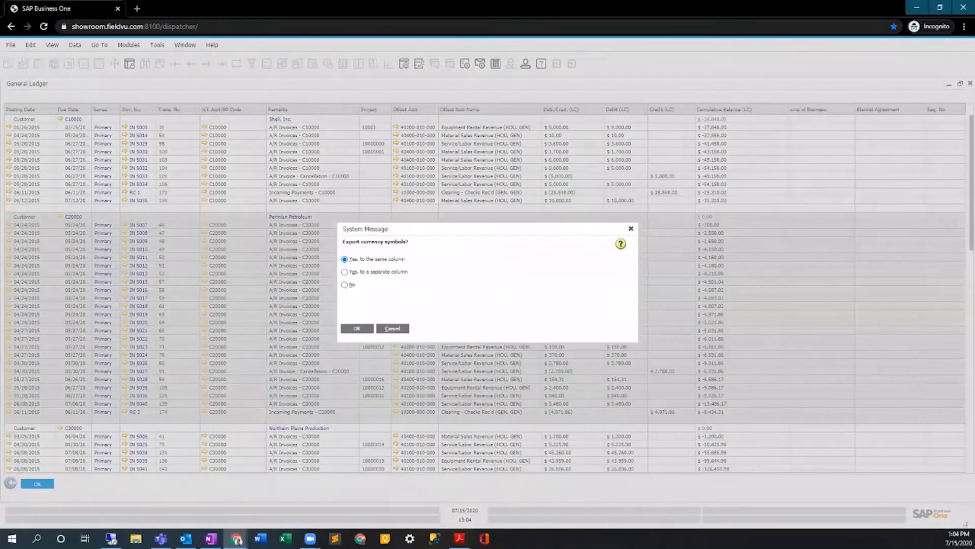
{"action": "key", "text": "Return"}
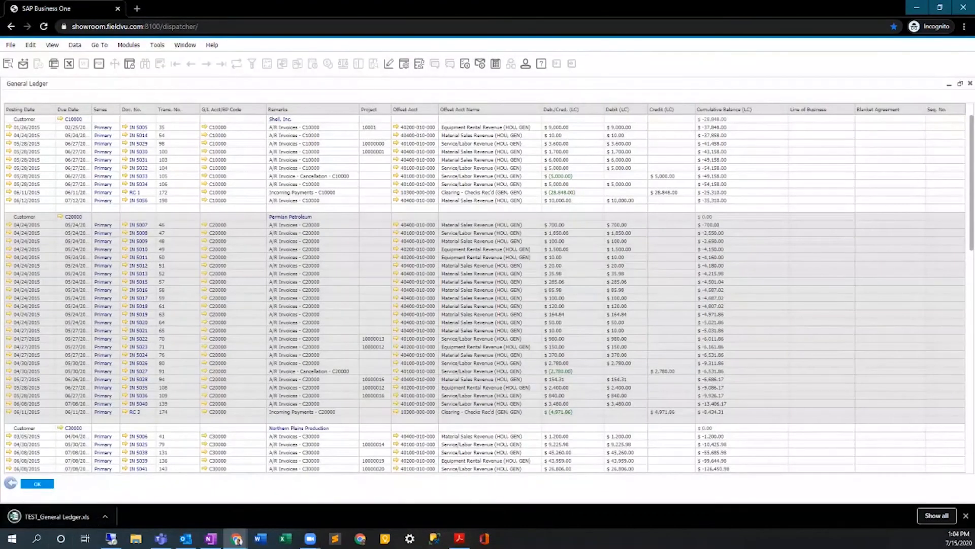
Open the exported TEST_General Ledger.xls in Excel, dismiss the recovered documents list, and autofit all columns.
{"action": "left_click", "coordinate": [57, 517]}
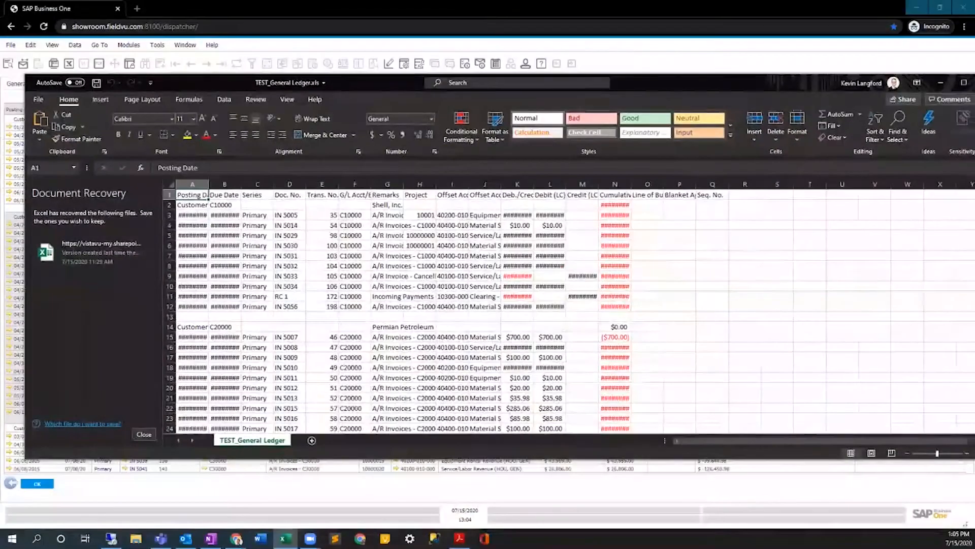
{"action": "left_click", "coordinate": [144, 435]}
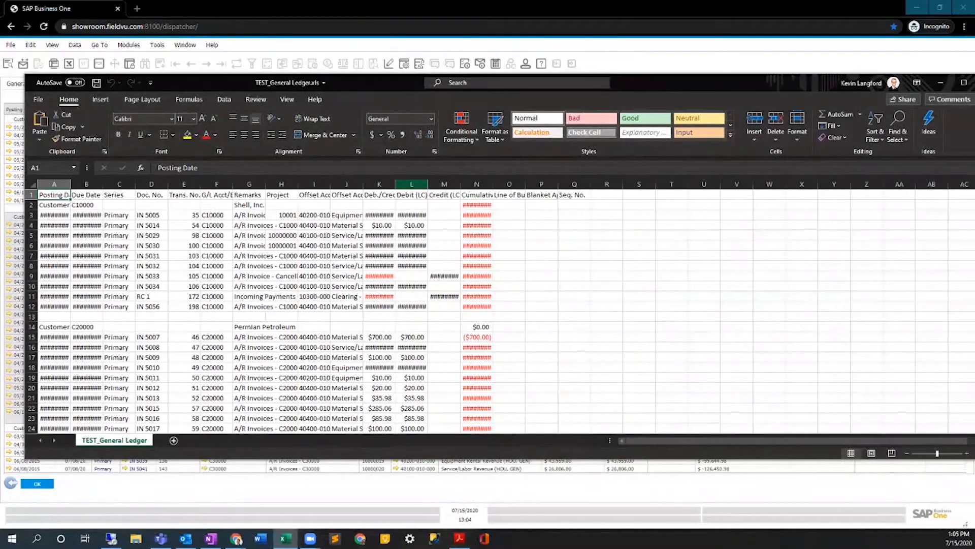
{"action": "key", "text": "ctrl+a"}
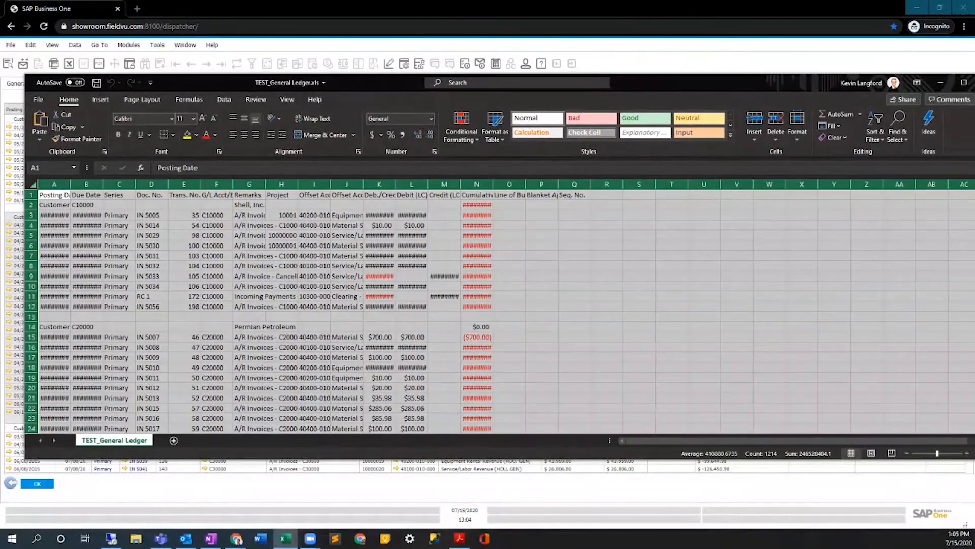
{"action": "double_click", "coordinate": [70, 184]}
{"action": "left_click", "coordinate": [530, 266]}
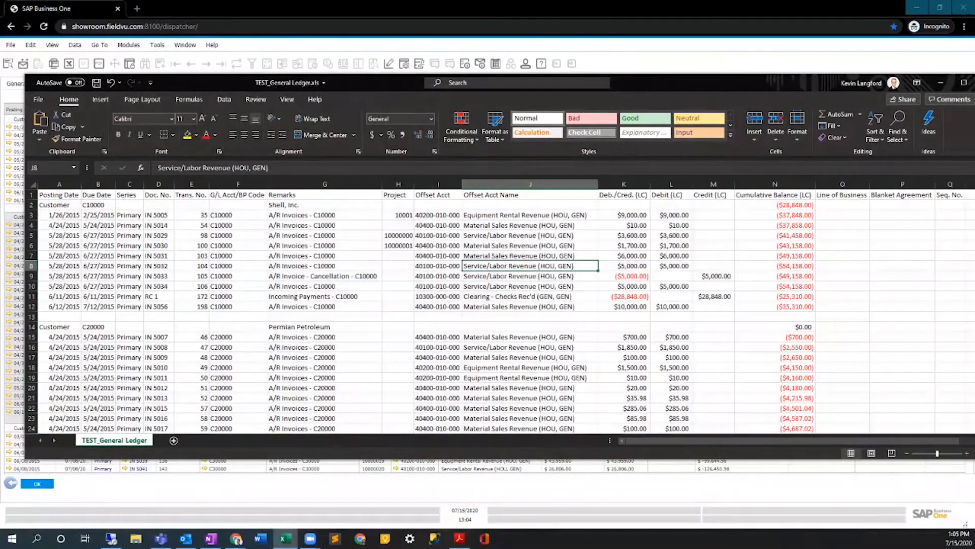
Leave the exported workbook, close the General Ledger report with its selection criteria, and collapse the Reports module.
{"action": "left_click_drag", "start_coordinate": [711, 82], "coordinate": [689, 56]}
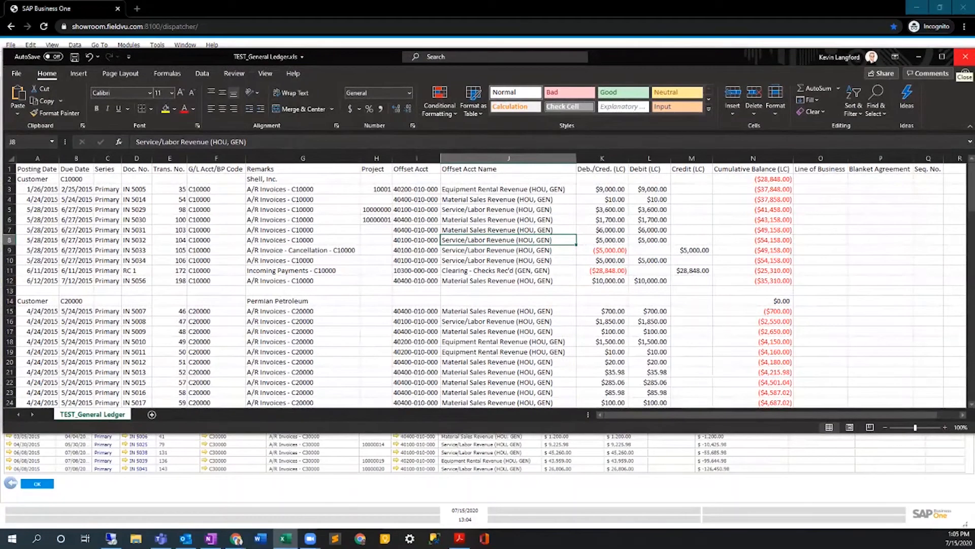
{"action": "left_click", "coordinate": [918, 56]}
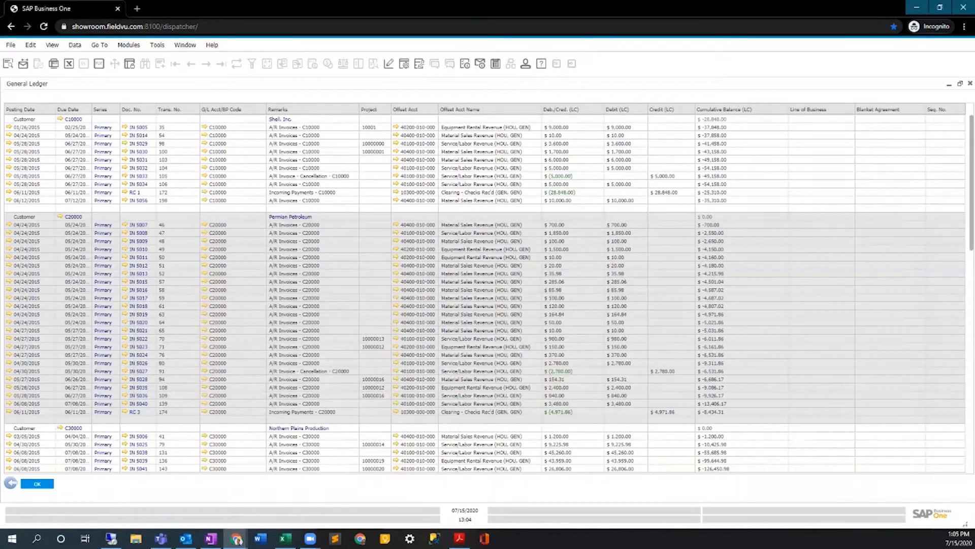
{"action": "left_click", "coordinate": [10, 483]}
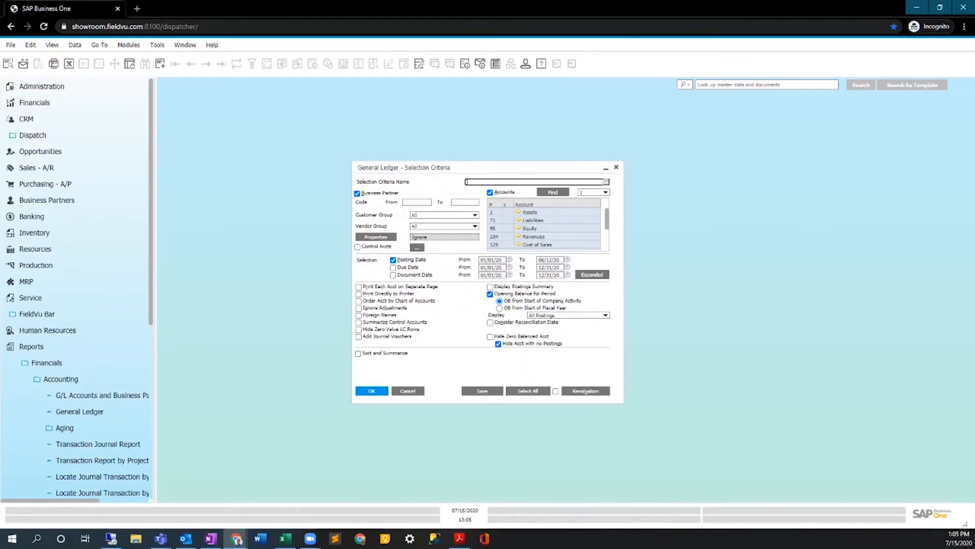
{"action": "left_click", "coordinate": [408, 390]}
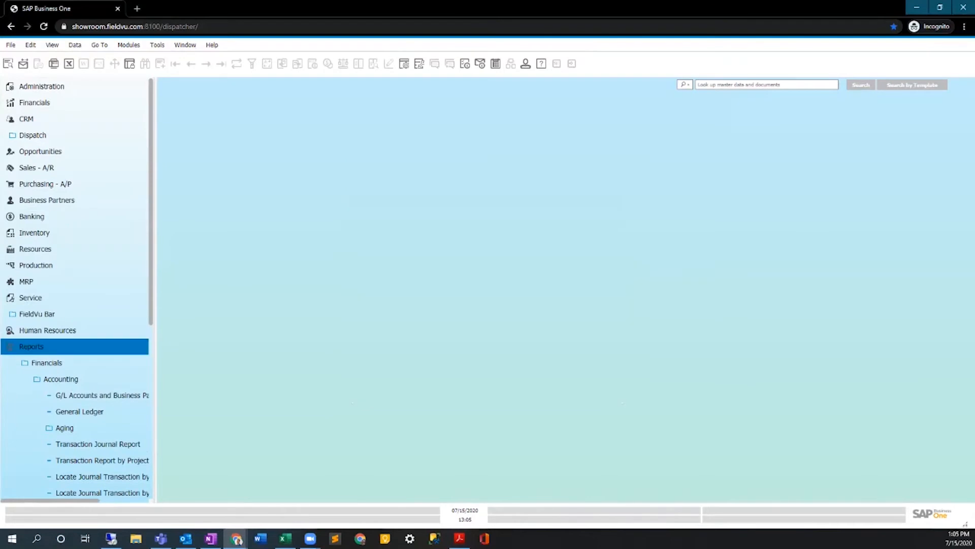
{"action": "left_click", "coordinate": [32, 347]}
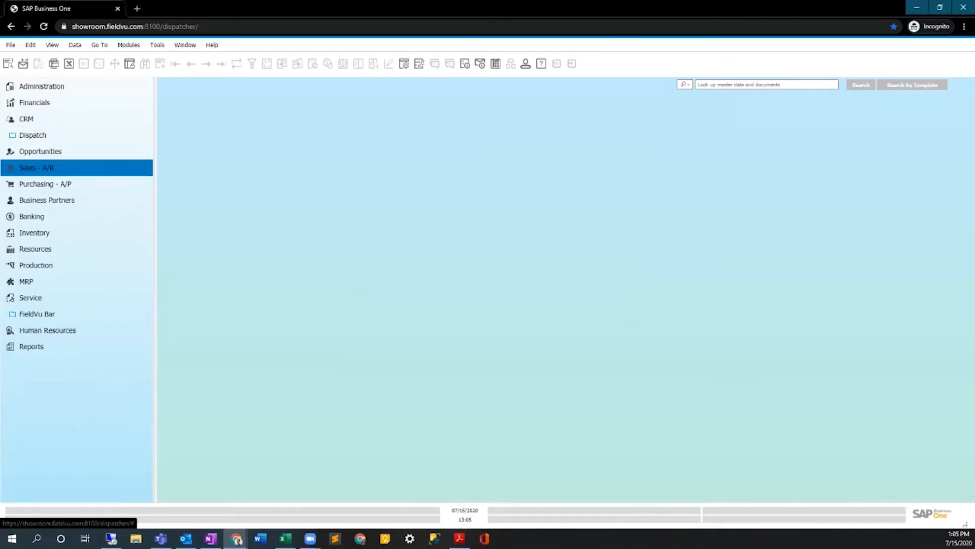
Start a new sales order for Gulf Development Company and enter TEST0610 as the customer reference.
{"action": "left_click", "coordinate": [36, 168]}
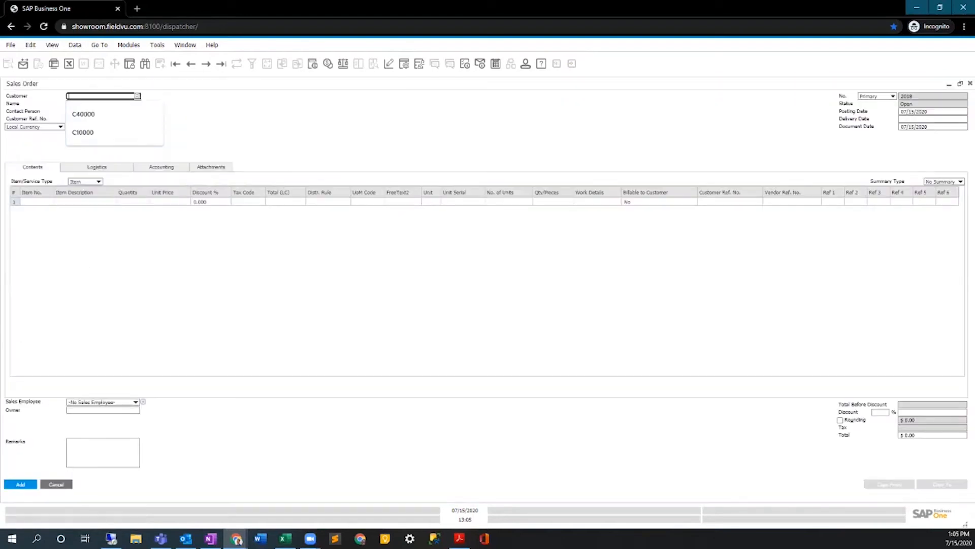
{"action": "key", "text": "Down"}
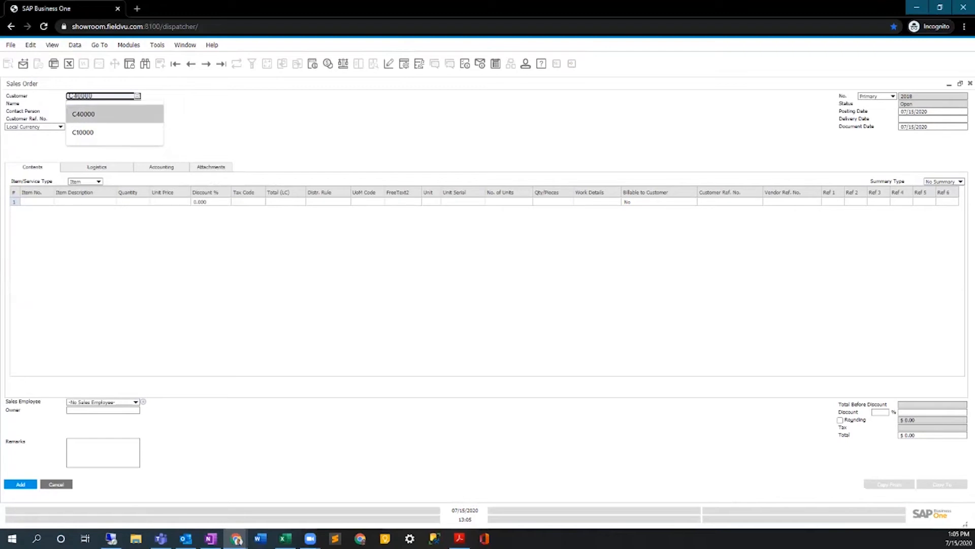
{"action": "key", "text": "Return"}
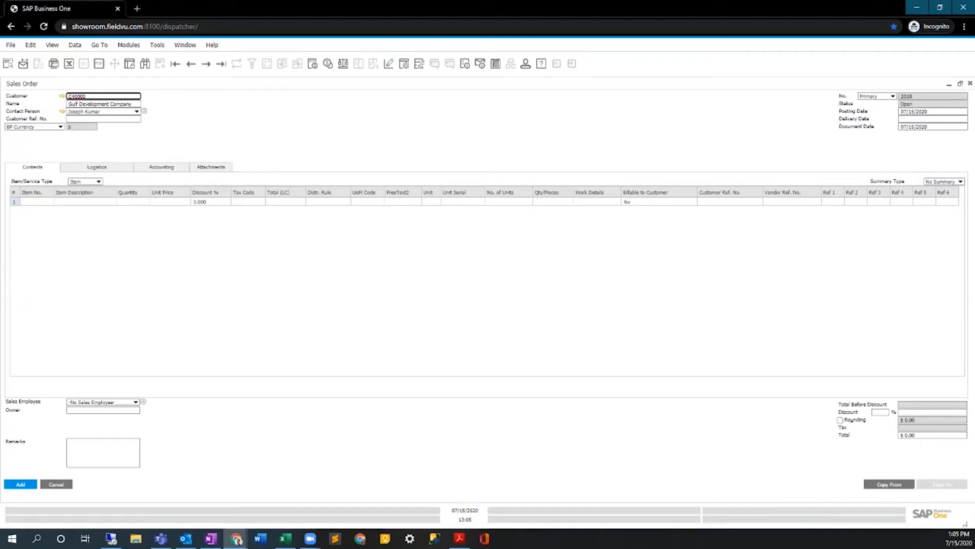
{"action": "left_click", "coordinate": [103, 119]}
{"action": "type", "text": "TEST"}
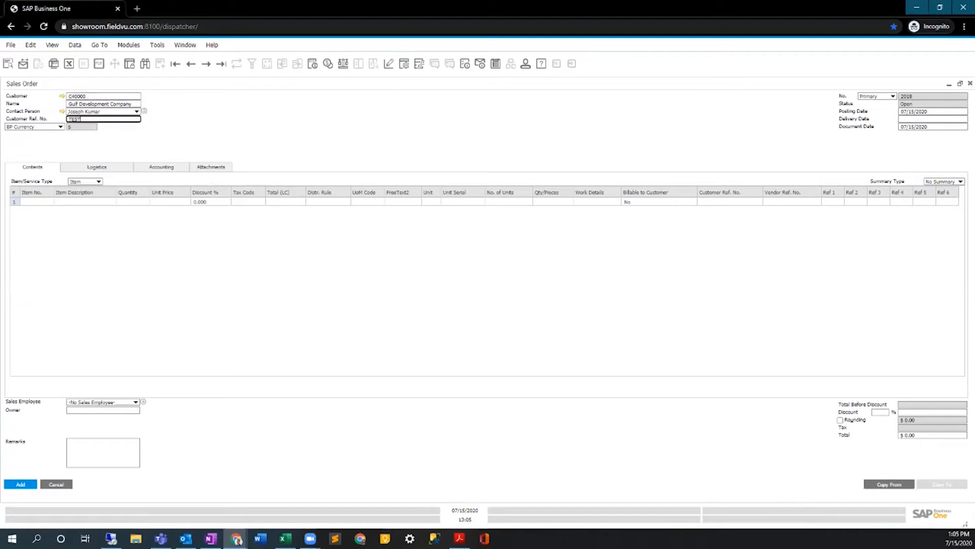
{"action": "type", "text": "0610"}
Set the sales order's delivery date and document date to 07/15/2020.
{"action": "left_click", "coordinate": [931, 119]}
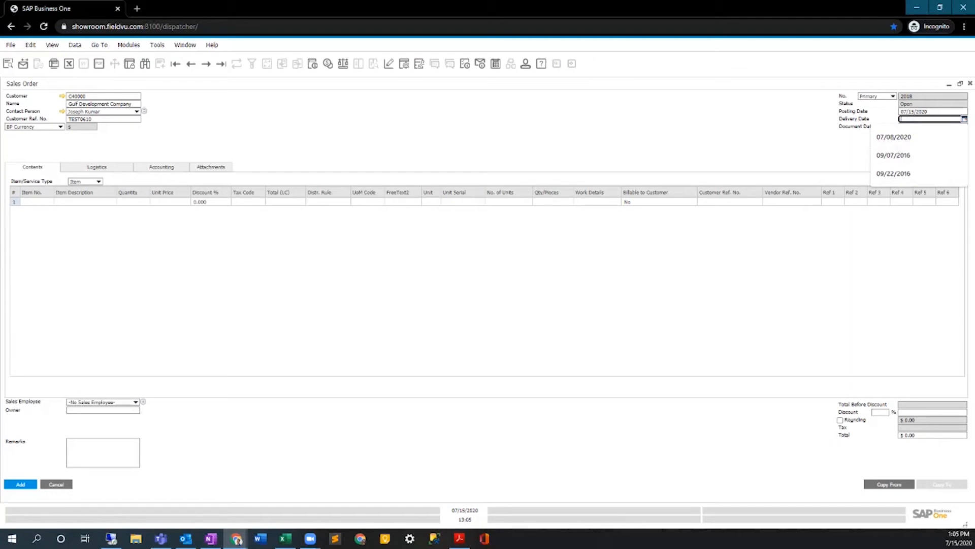
{"action": "left_click", "coordinate": [930, 111]}
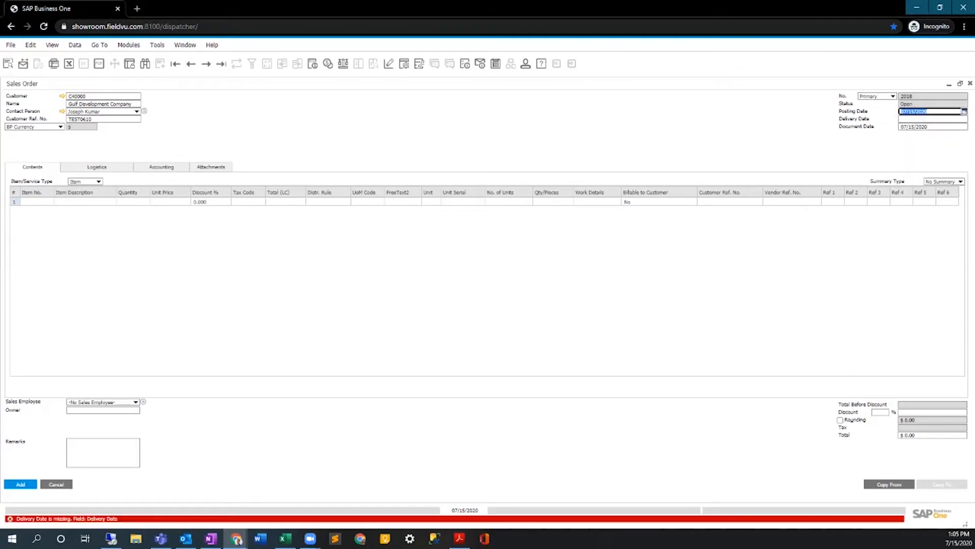
{"action": "left_click", "coordinate": [930, 119]}
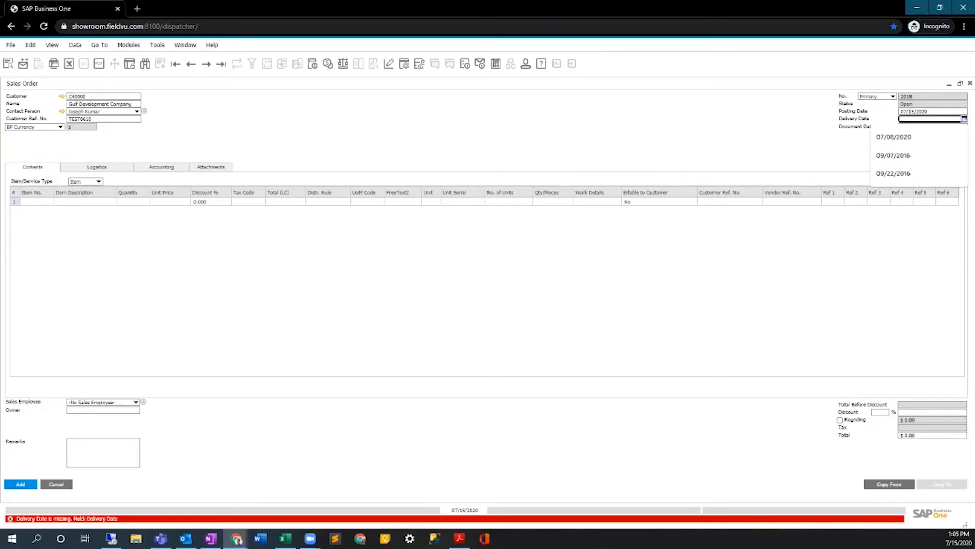
{"action": "type", "text": "t"}
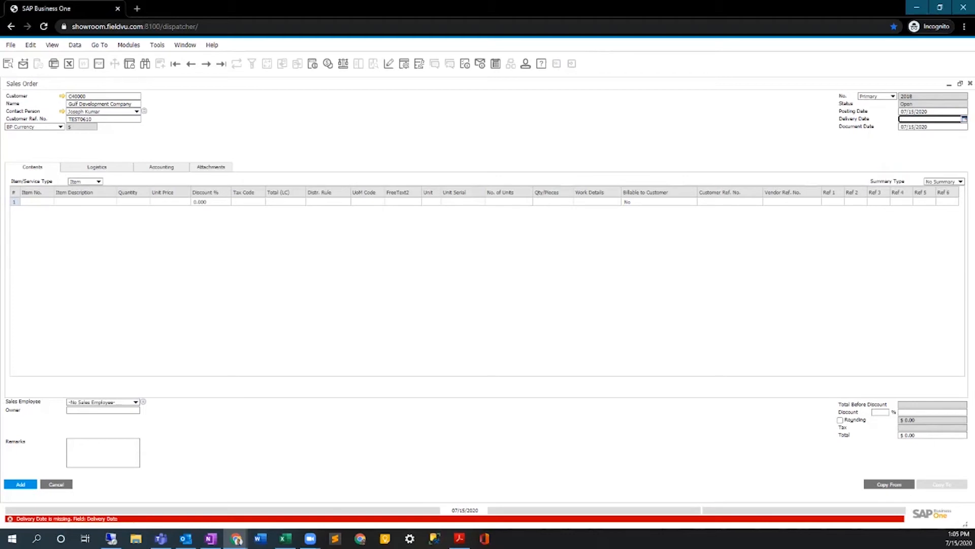
{"action": "key", "text": "Tab"}
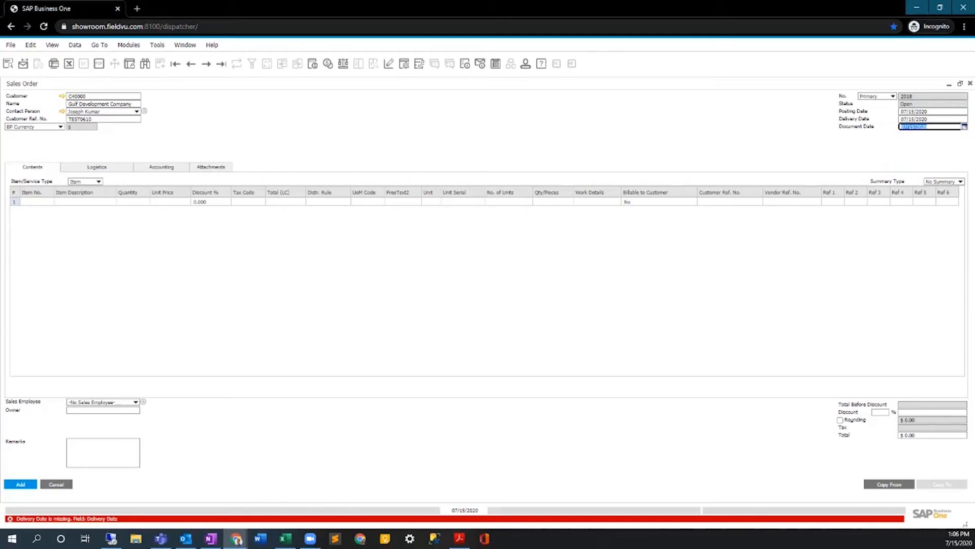
{"action": "type", "text": "t"}
{"action": "key", "text": "Tab"}
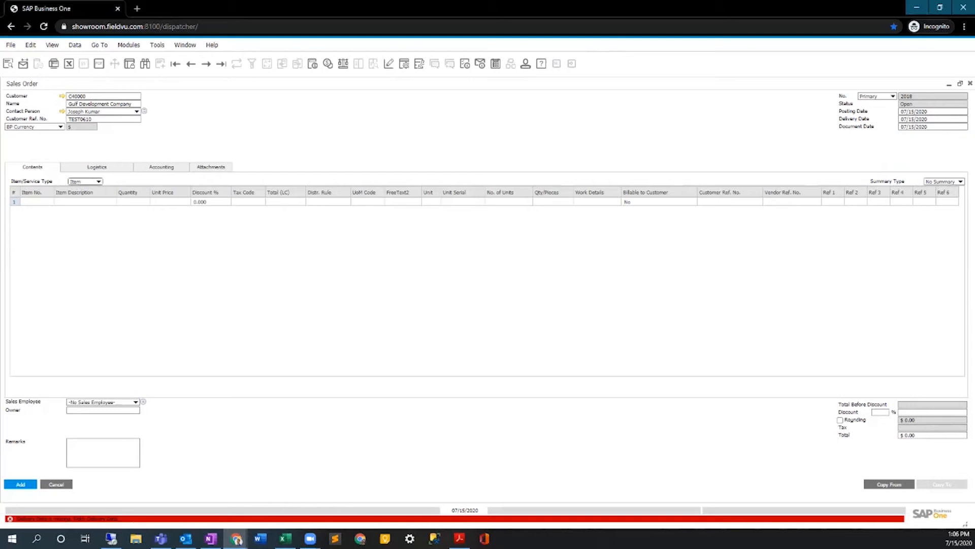
Add item 200003 (Backhoe) from the list of items as the first order line and enter a quantity of 3.
{"action": "key", "text": "Tab"}
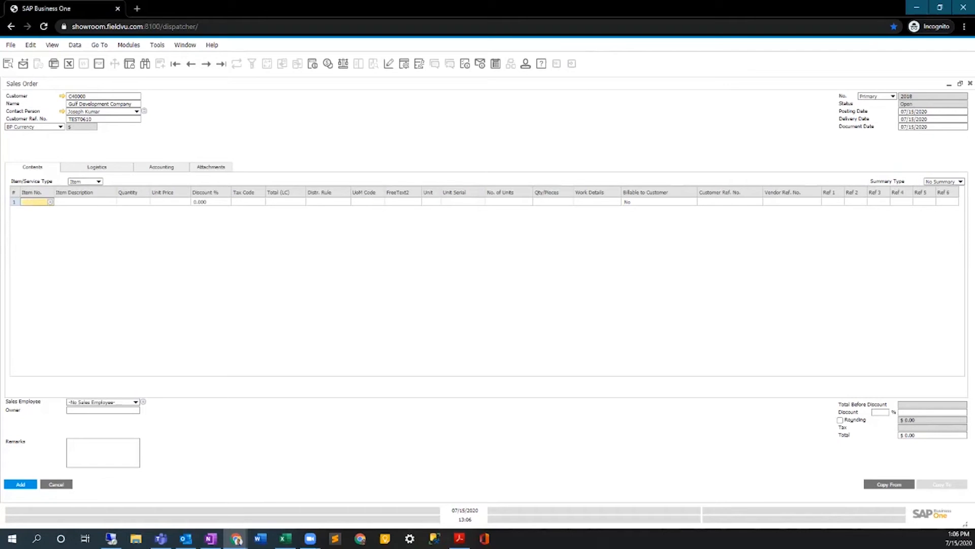
{"action": "key", "text": "Tab"}
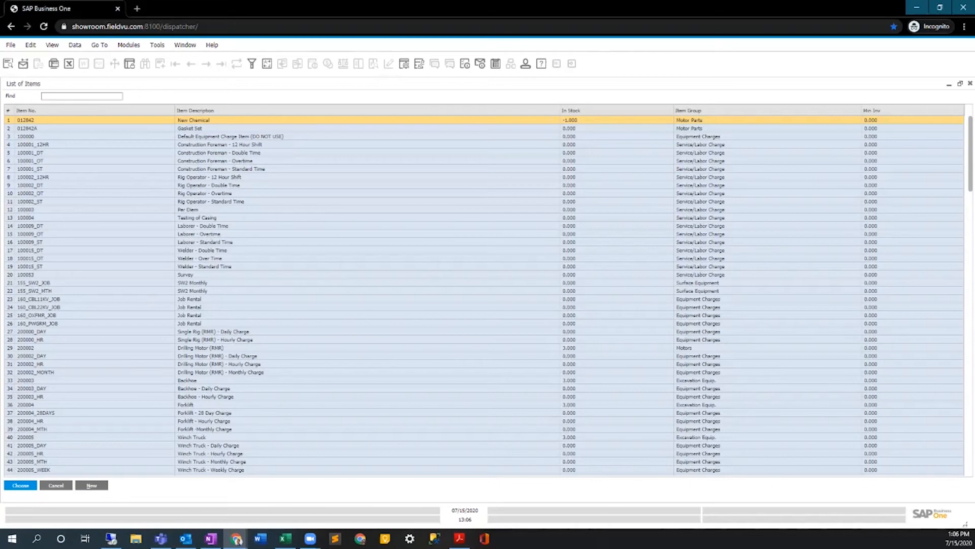
{"action": "double_click", "coordinate": [187, 381]}
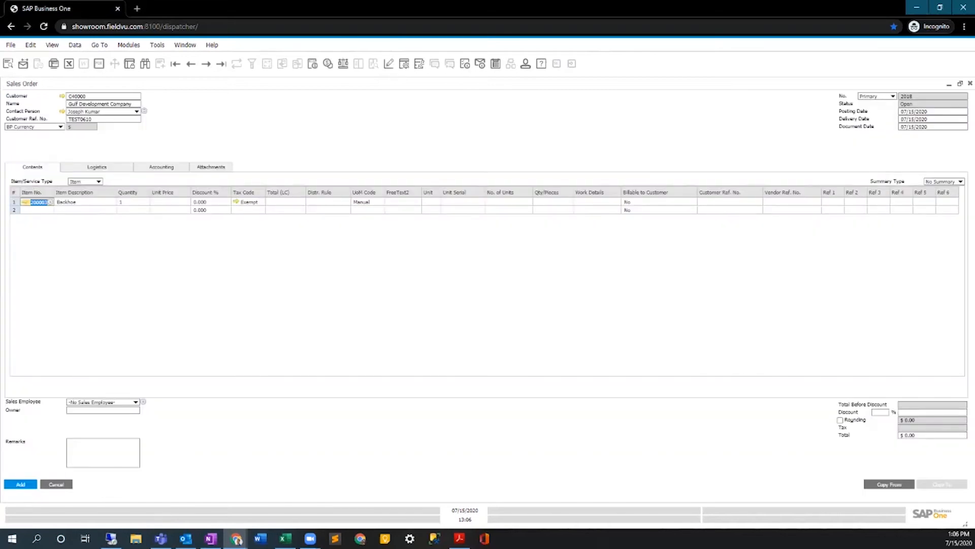
{"action": "key", "text": "Tab"}
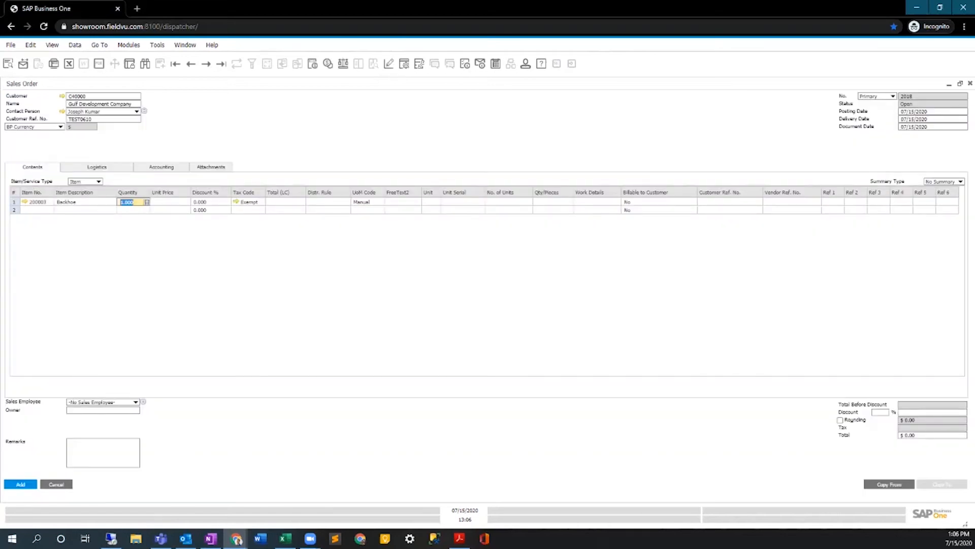
{"action": "type", "text": "3"}
{"action": "key", "text": "Tab"}
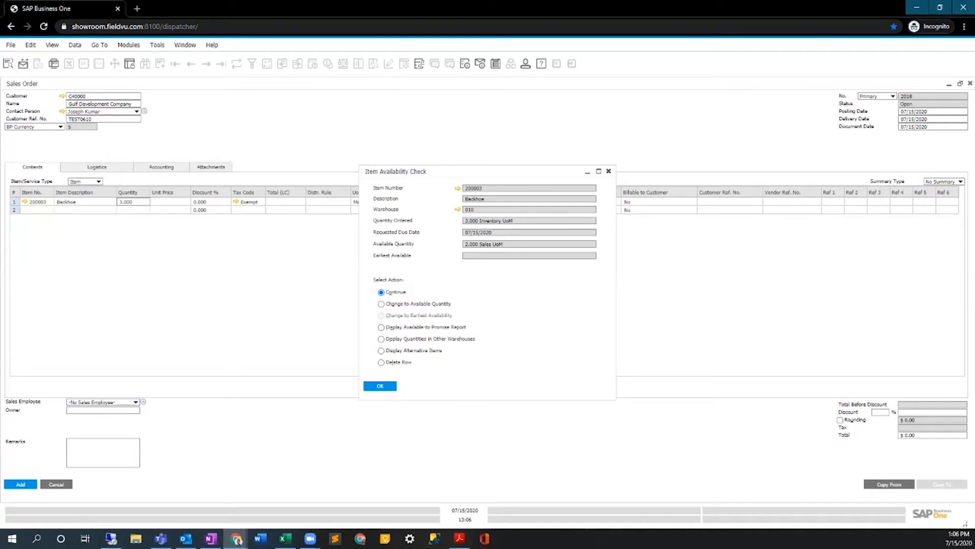
Resolve the availability check by changing to the available quantity, and set the Backhoe line to quantity 2 and unit price 100.
{"action": "left_click", "coordinate": [381, 303]}
{"action": "left_click", "coordinate": [380, 386]}
{"action": "key", "text": "Return"}
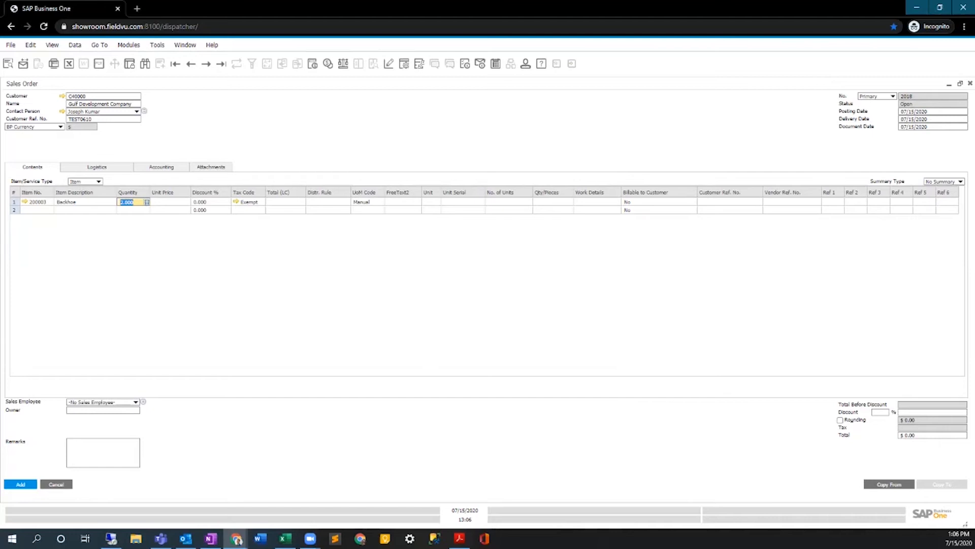
{"action": "type", "text": "2"}
{"action": "key", "text": "Tab"}
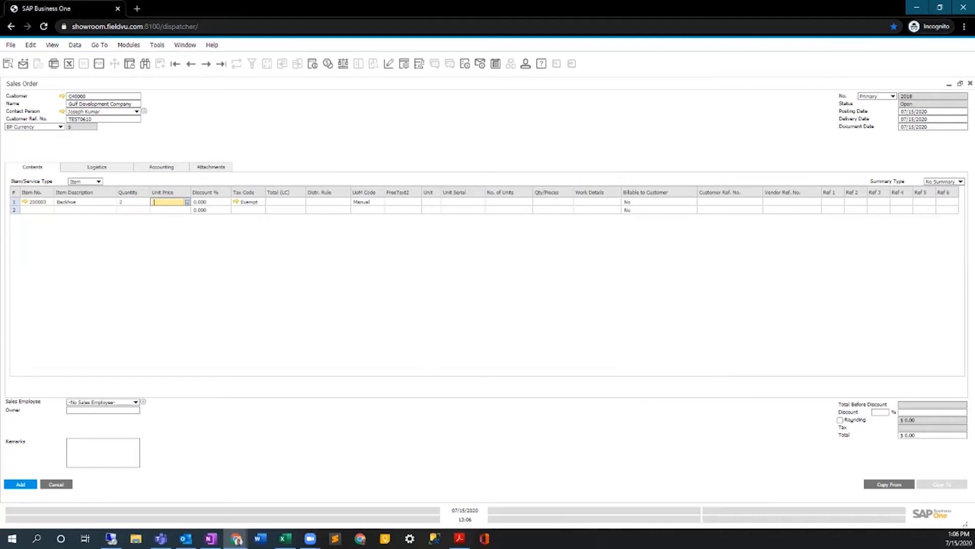
{"action": "type", "text": "100"}
{"action": "key", "text": "Tab"}
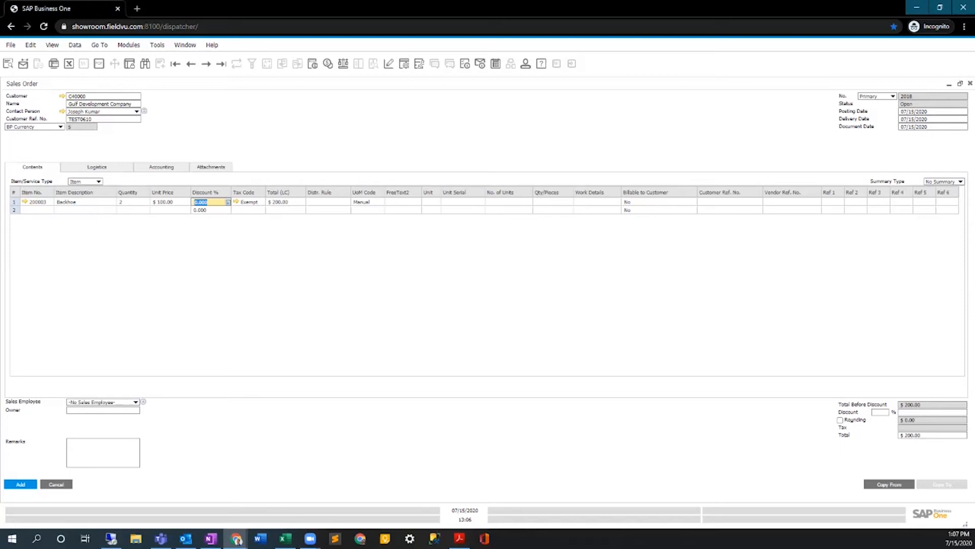
Display the user-defined fields alongside the sales order.
{"action": "left_click", "coordinate": [100, 45]}
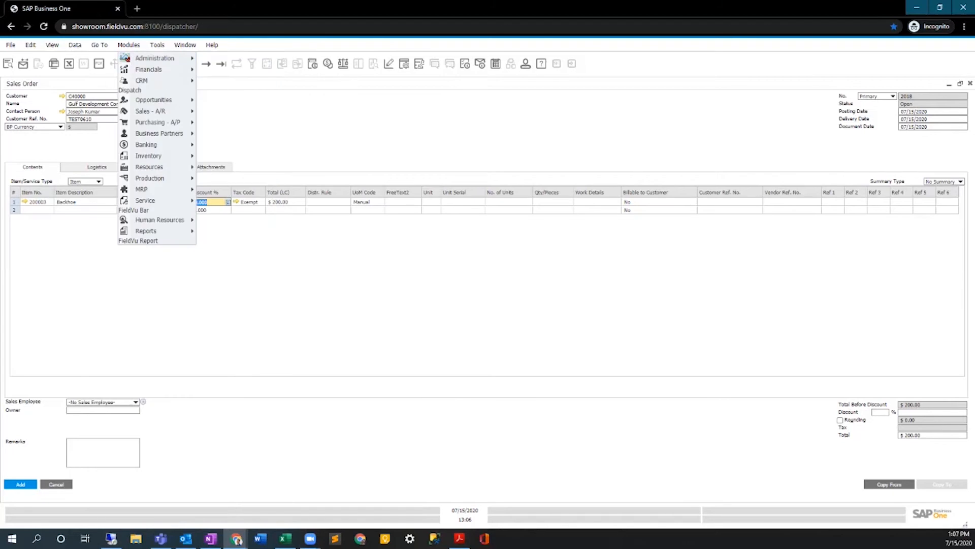
{"action": "mouse_move", "coordinate": [157, 45]}
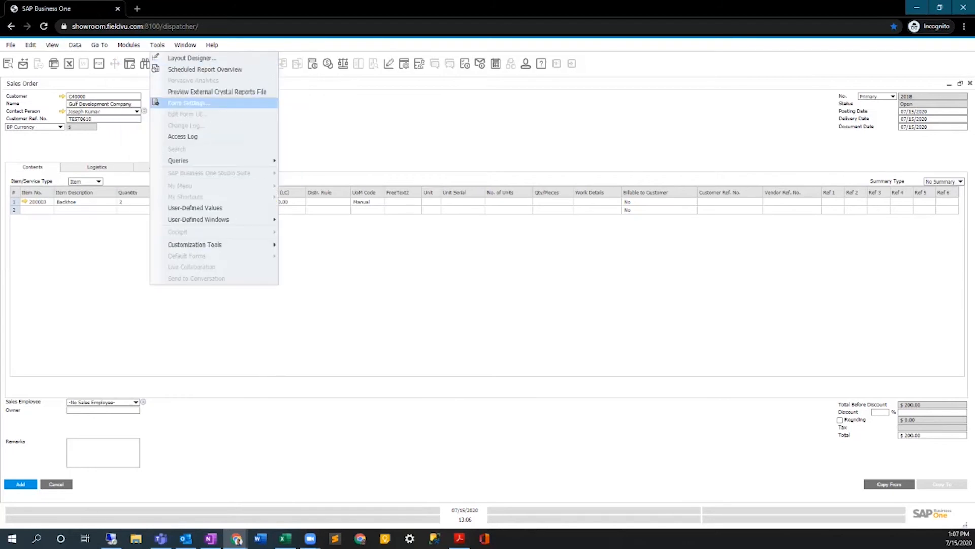
{"action": "left_click", "coordinate": [188, 103]}
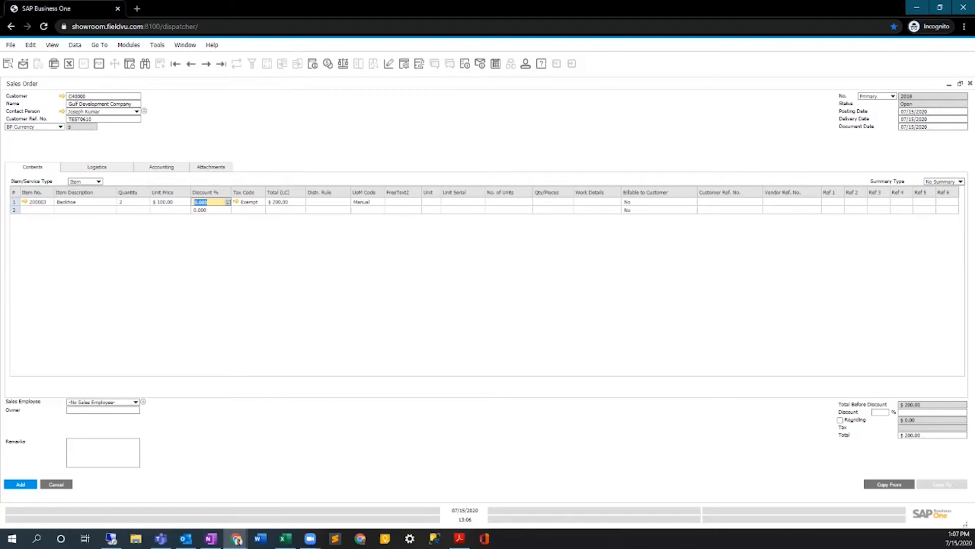
{"action": "left_click", "coordinate": [128, 45]}
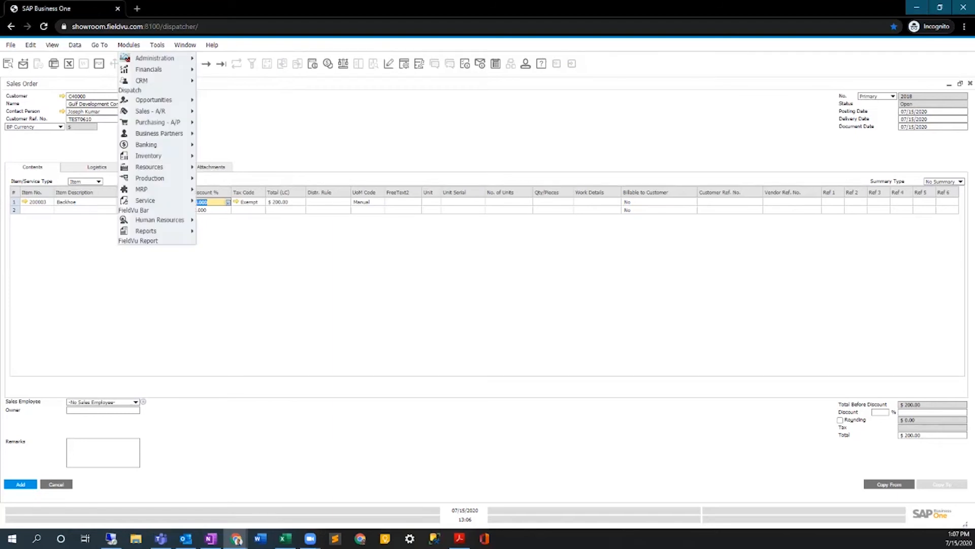
{"action": "mouse_move", "coordinate": [52, 45]}
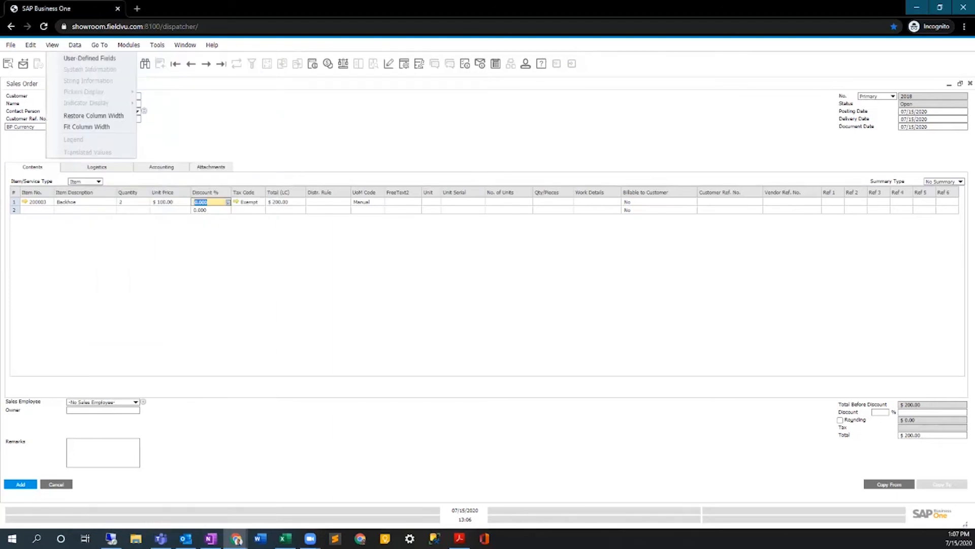
{"action": "left_click", "coordinate": [90, 58]}
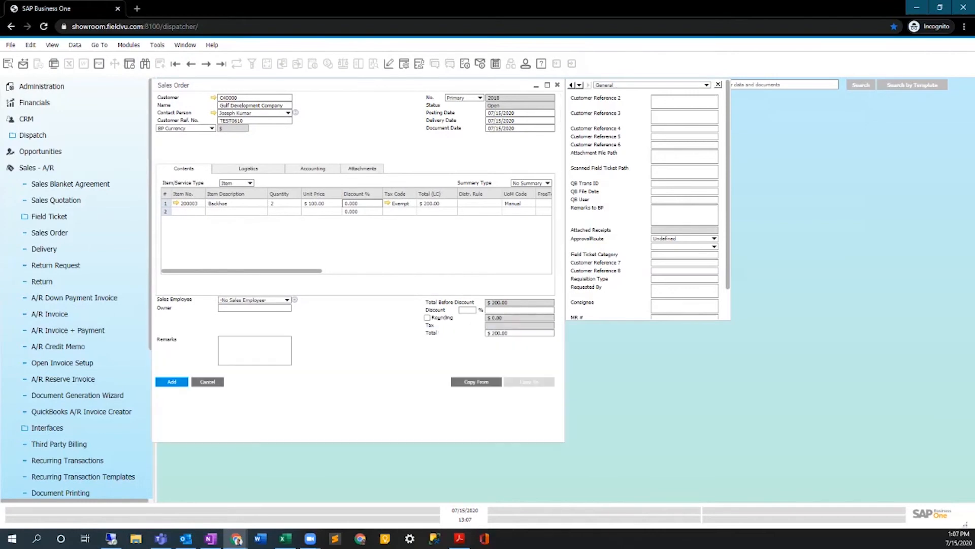
Maximize the sales order window while keeping the user-defined fields displayed.
{"action": "left_click", "coordinate": [52, 45]}
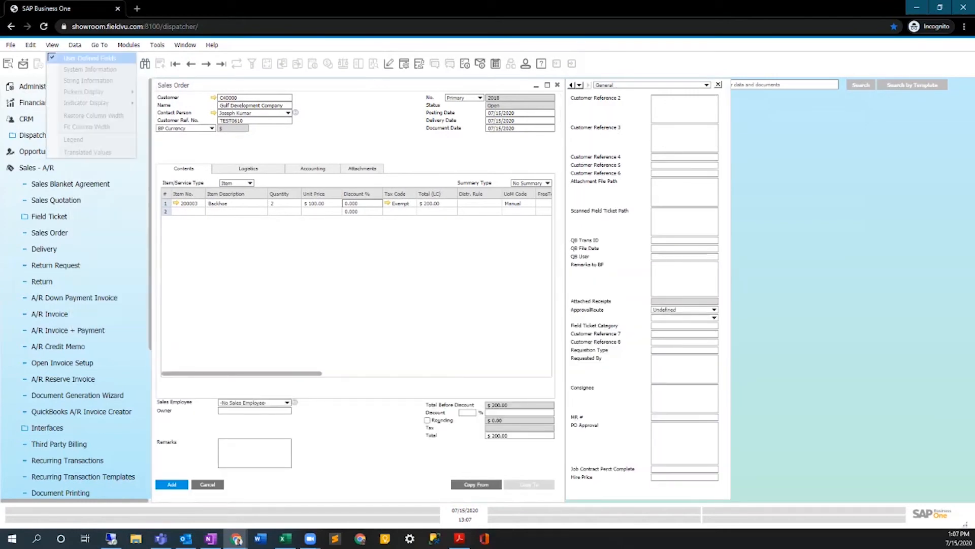
{"action": "left_click", "coordinate": [90, 58]}
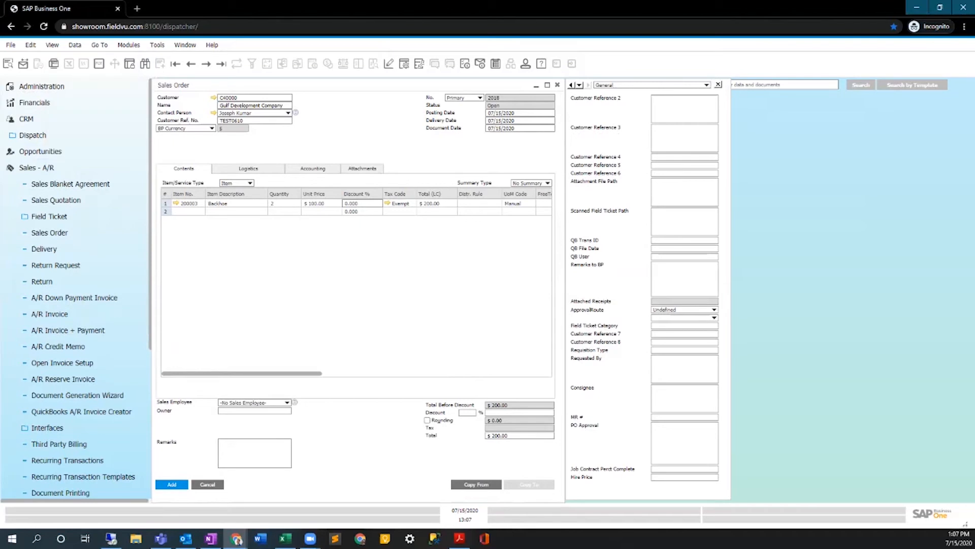
{"action": "left_click", "coordinate": [547, 86]}
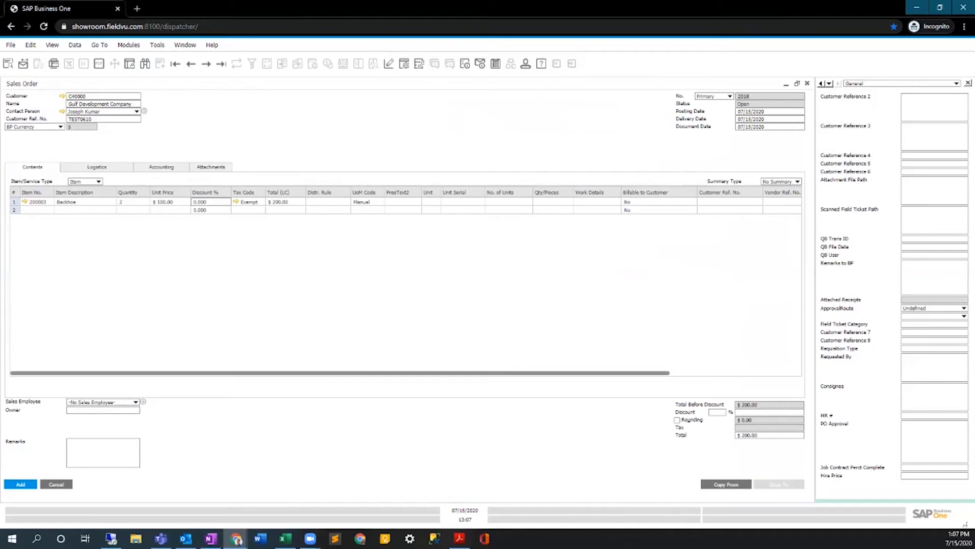
{"action": "left_click", "coordinate": [129, 45]}
{"action": "left_click", "coordinate": [129, 45]}
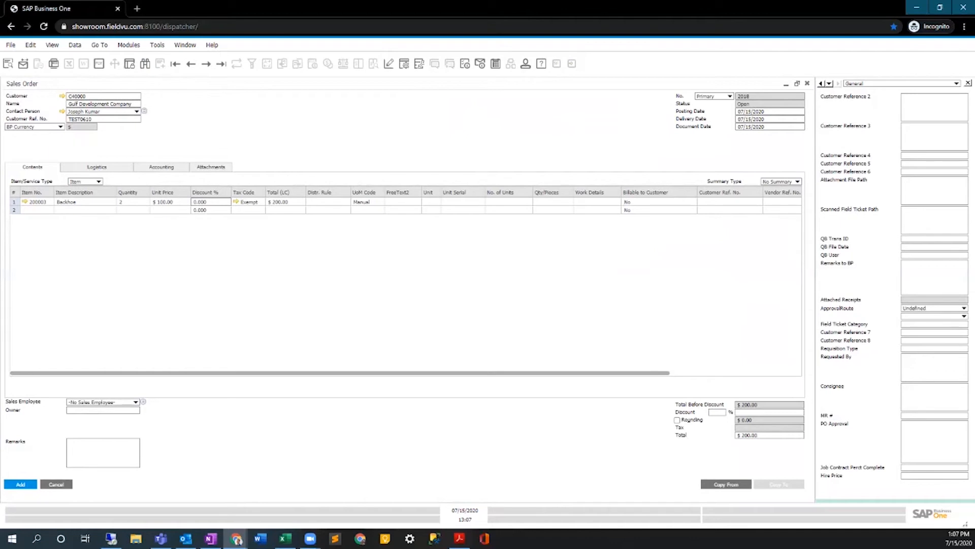
{"action": "left_click", "coordinate": [129, 45]}
{"action": "left_click", "coordinate": [129, 45]}
{"action": "left_click", "coordinate": [129, 46]}
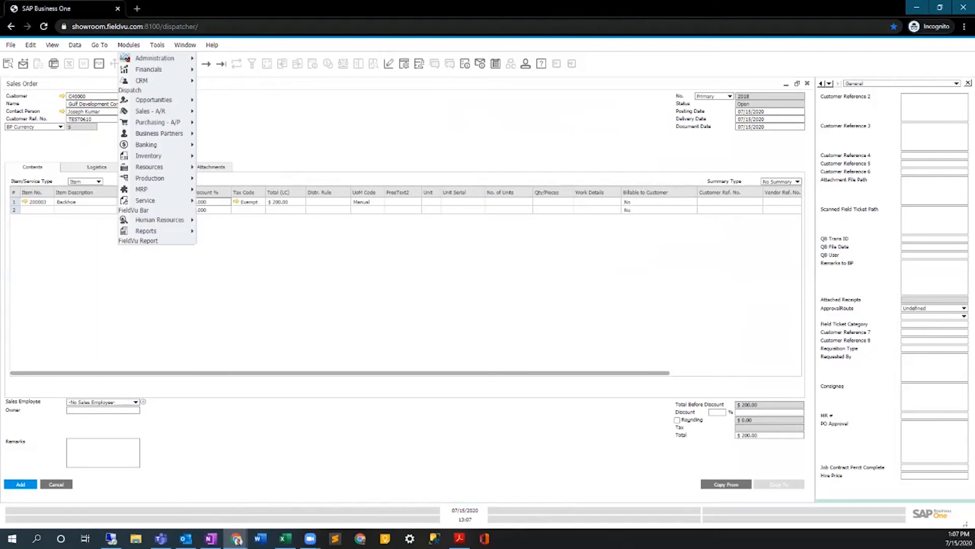
{"action": "left_click", "coordinate": [221, 64]}
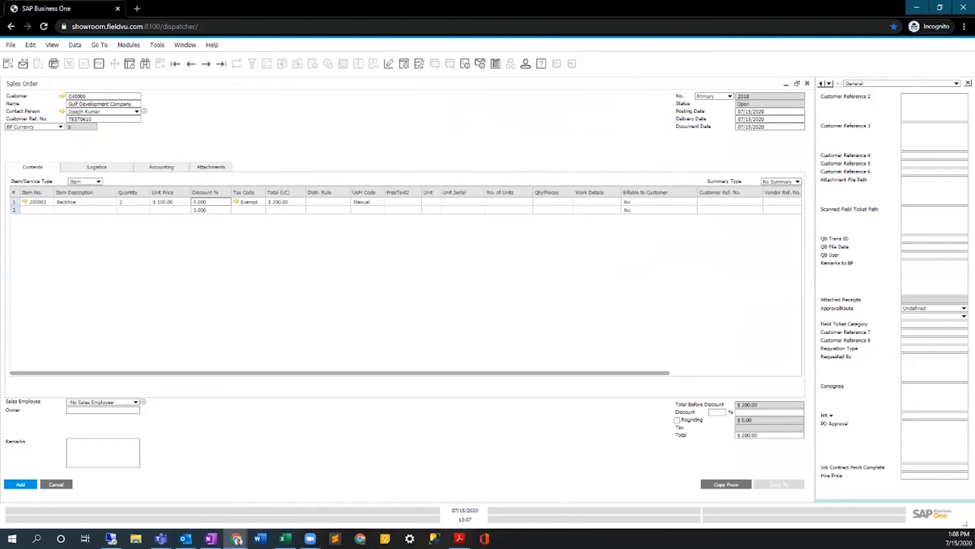
{"action": "left_click", "coordinate": [797, 83]}
{"action": "left_click", "coordinate": [547, 251]}
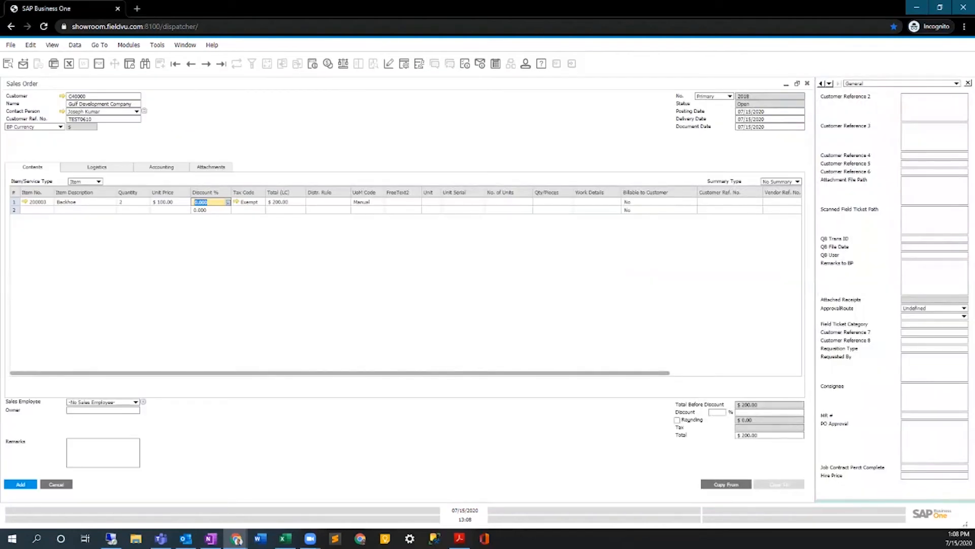
Assign the last listed sales employee to the order and update the existing rows, remembering this answer.
{"action": "left_click", "coordinate": [136, 402]}
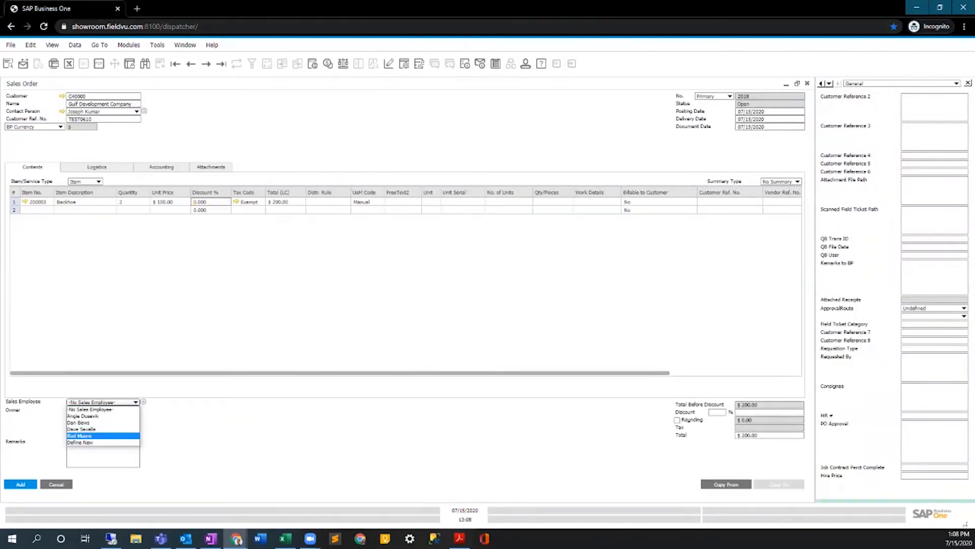
{"action": "key", "text": "Return"}
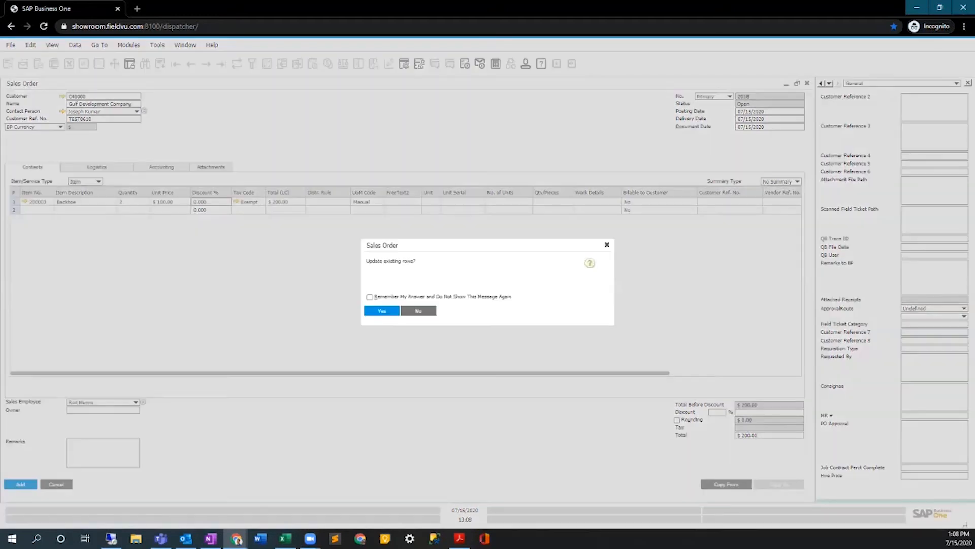
{"action": "left_click", "coordinate": [369, 297]}
{"action": "left_click", "coordinate": [382, 310]}
{"action": "key", "text": "Return"}
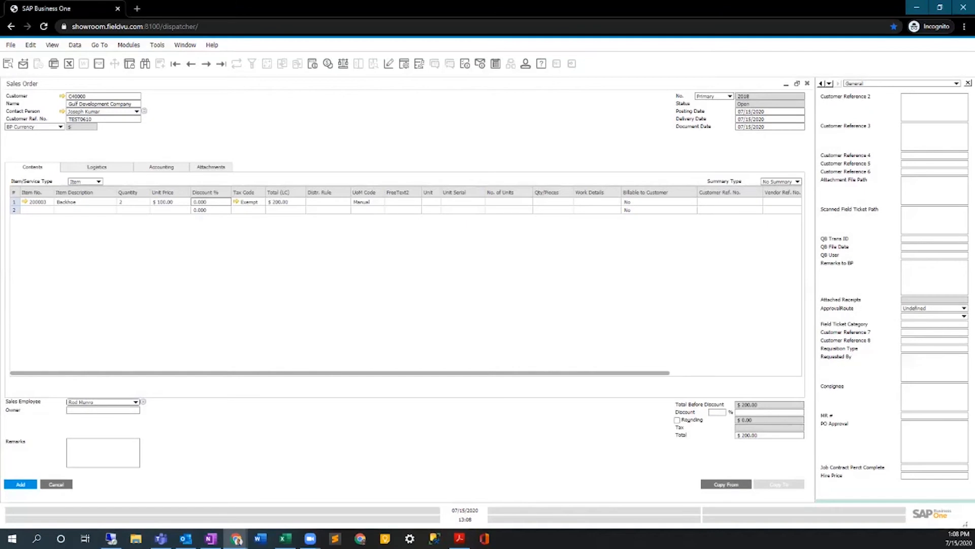
Review the order's logistics details and add the sales order.
{"action": "left_click", "coordinate": [129, 168]}
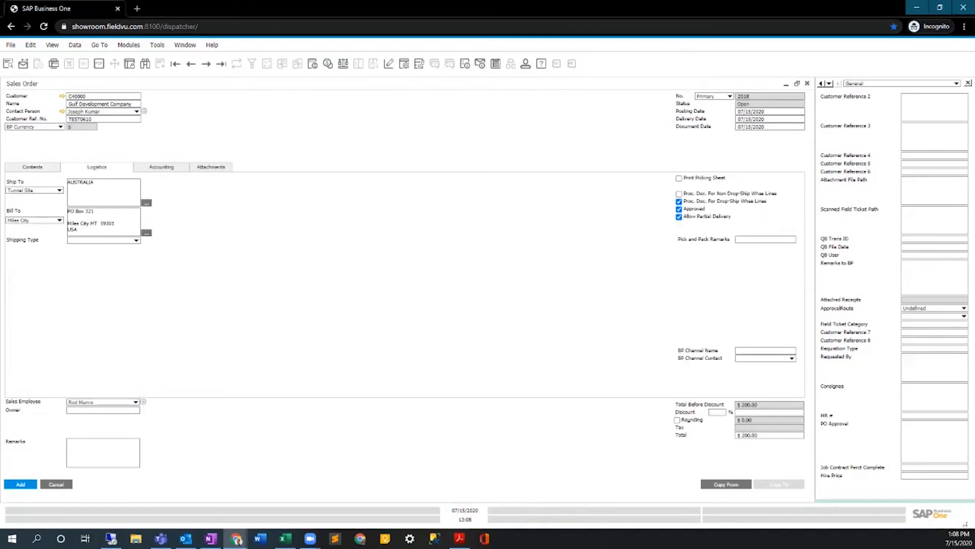
{"action": "left_click", "coordinate": [21, 484]}
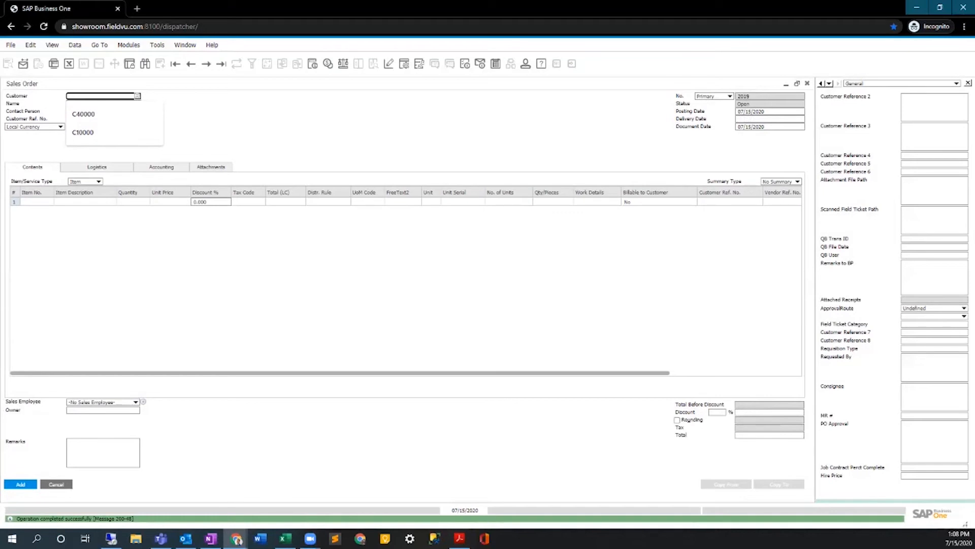
Display the last saved sales order and close its window.
{"action": "left_click", "coordinate": [221, 63]}
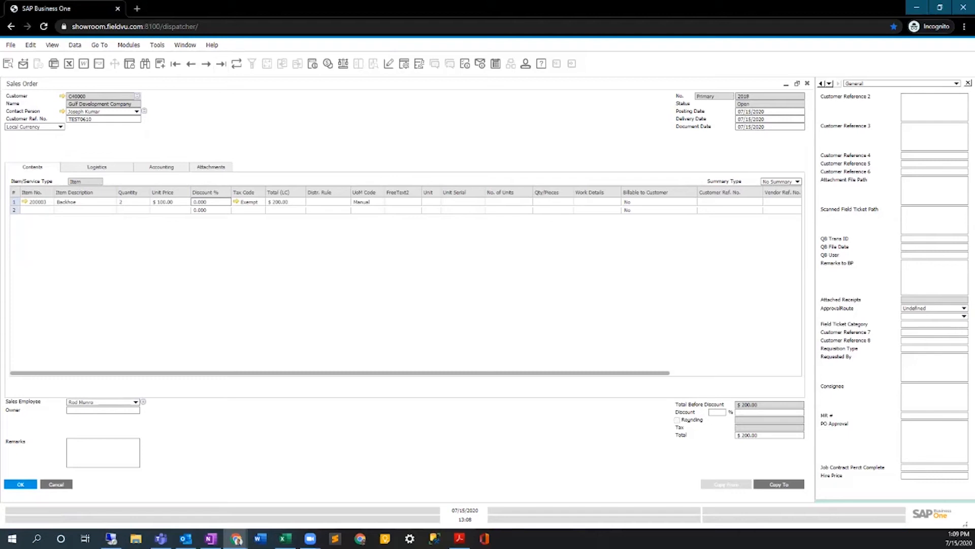
{"action": "left_click", "coordinate": [797, 83]}
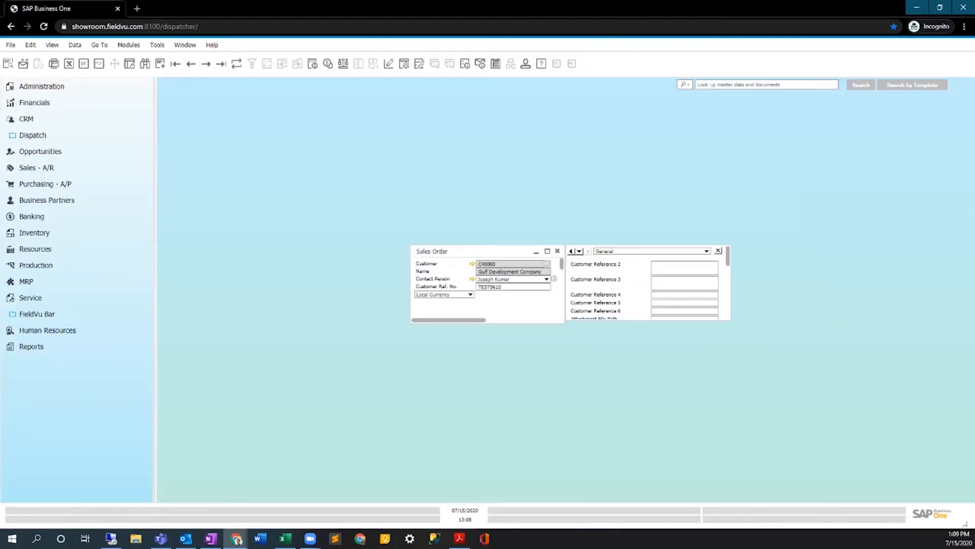
{"action": "left_click", "coordinate": [558, 249]}
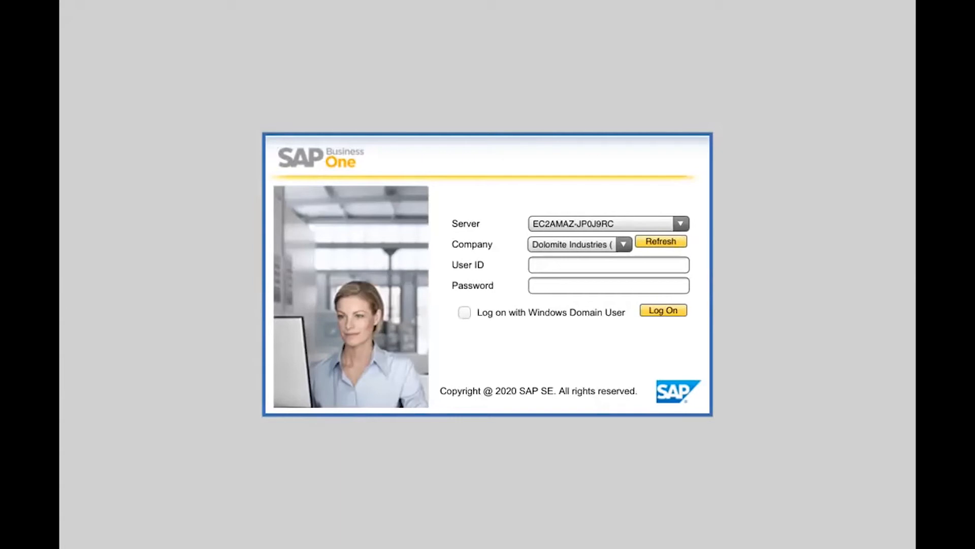
Try to log on to the VISTAVU FF company with user ID Manager and the account password.
{"action": "left_click", "coordinate": [624, 245]}
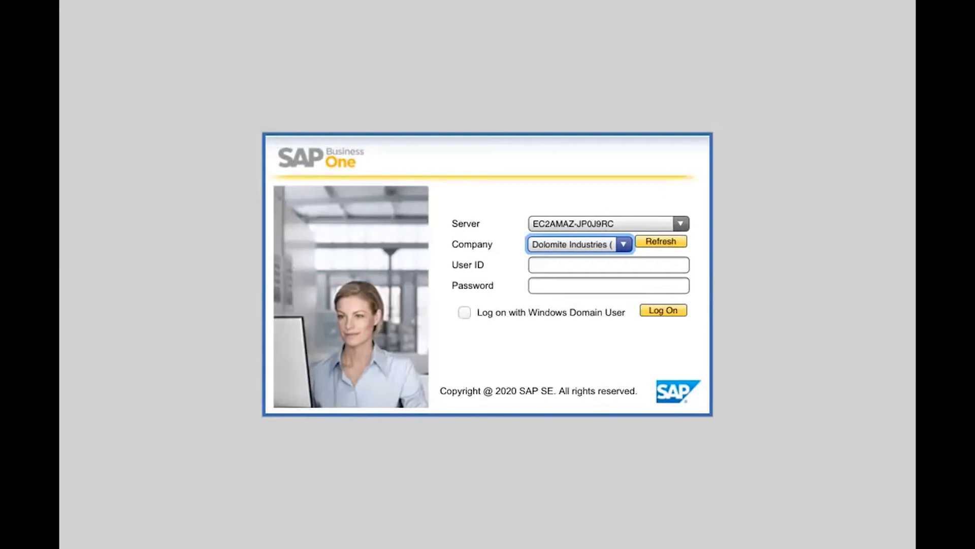
{"action": "left_click", "coordinate": [579, 245]}
{"action": "left_click", "coordinate": [609, 265]}
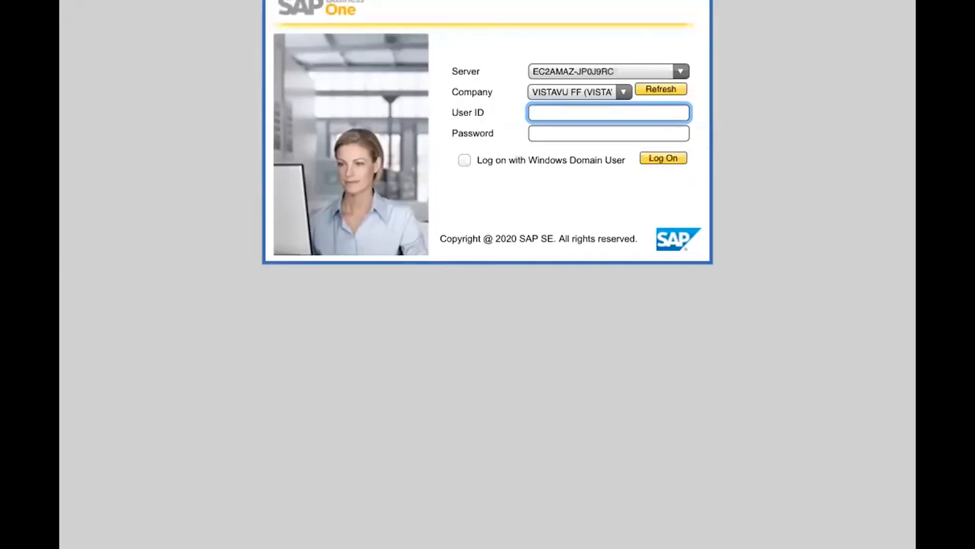
{"action": "type", "text": "Manager"}
{"action": "left_click", "coordinate": [609, 133]}
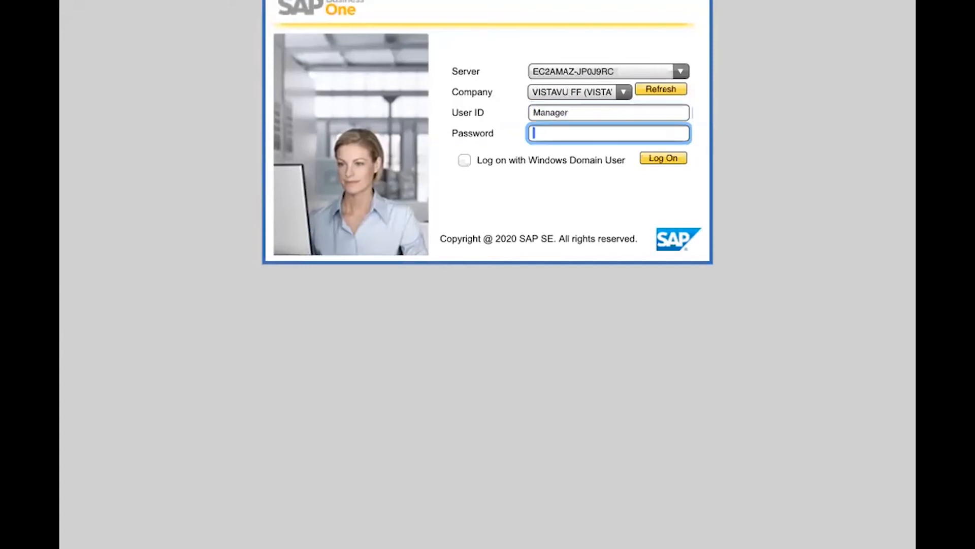
{"action": "type", "text": "●h●●●●c●m"}
{"action": "key", "text": "Return"}
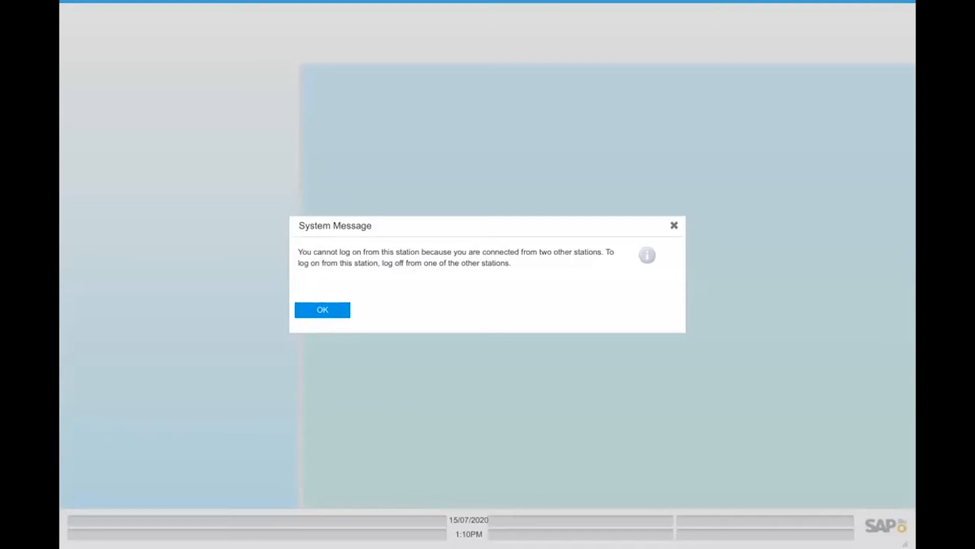
{"action": "key", "text": "Return"}
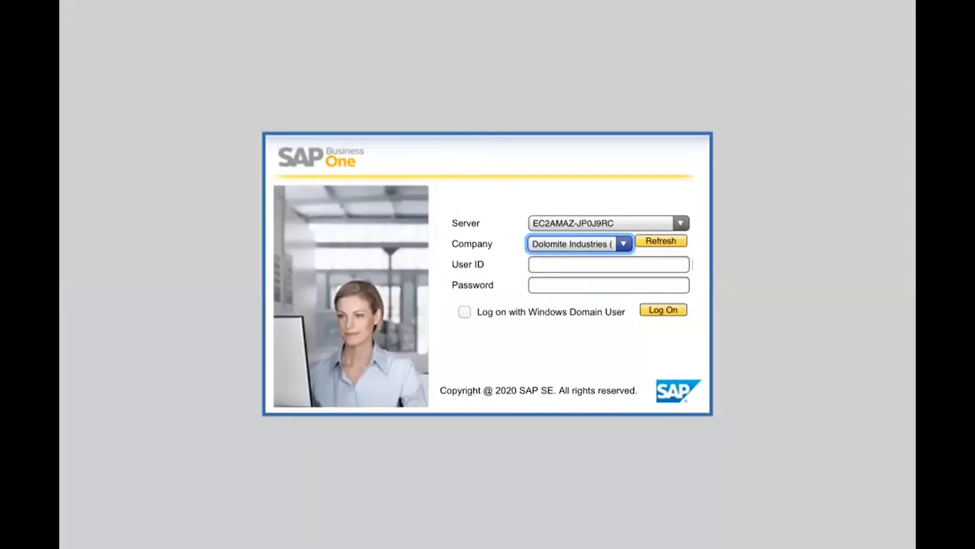
Log on again as Manager, selecting the VISTAVU FF company and entering the account password.
{"action": "key", "text": "Down"}
{"action": "key", "text": "Tab"}
{"action": "type", "text": "Ma"}
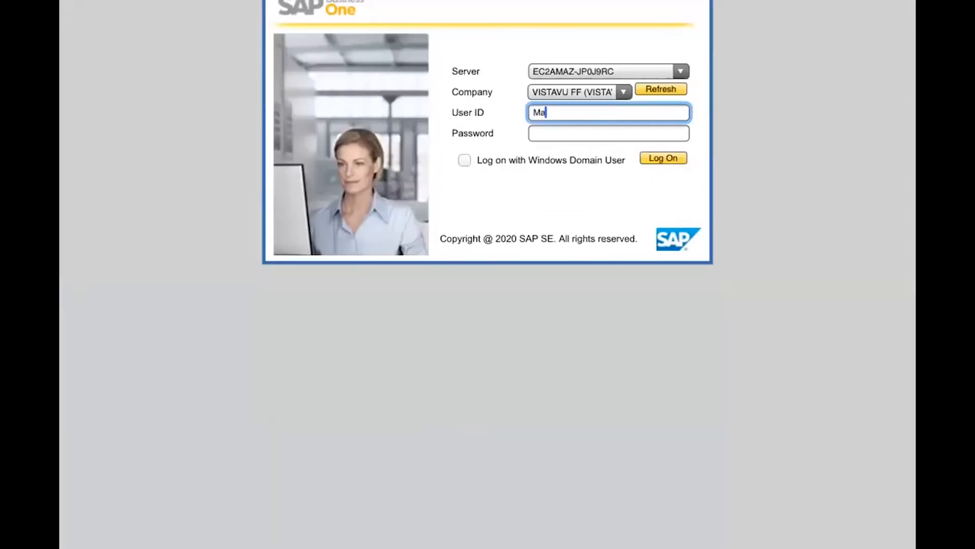
{"action": "type", "text": "nager"}
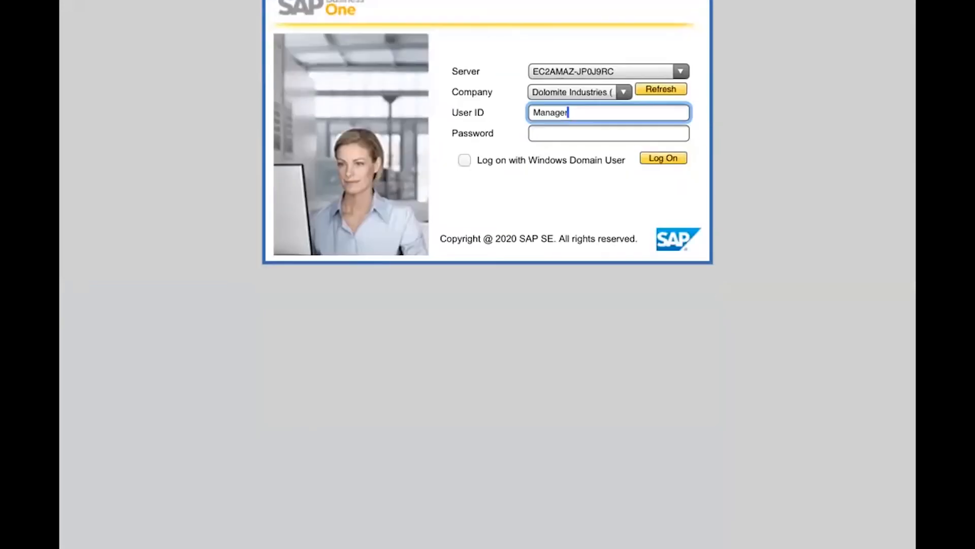
{"action": "key", "text": "Down"}
{"action": "key", "text": "Tab"}
{"action": "key", "text": "Tab"}
{"action": "type", "text": "********m"}
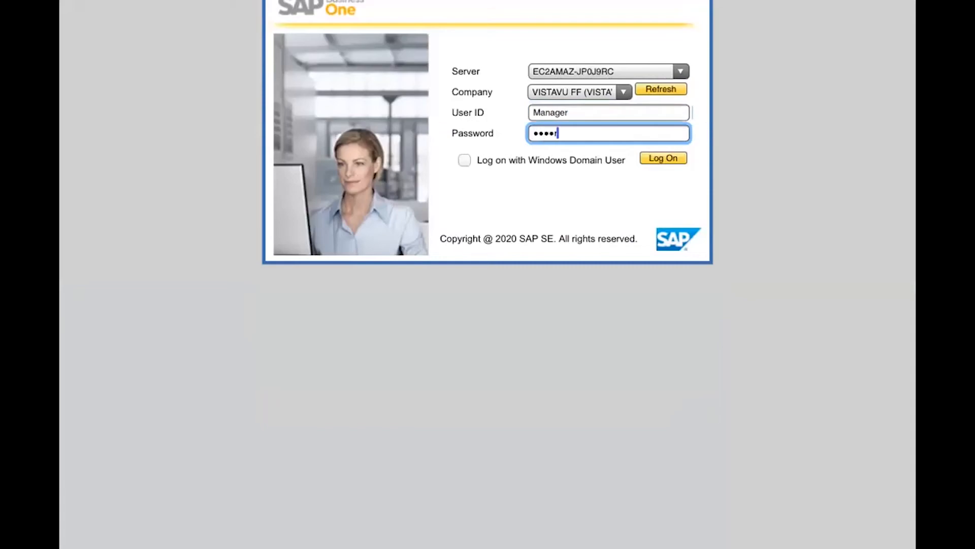
{"action": "key", "text": "Return"}
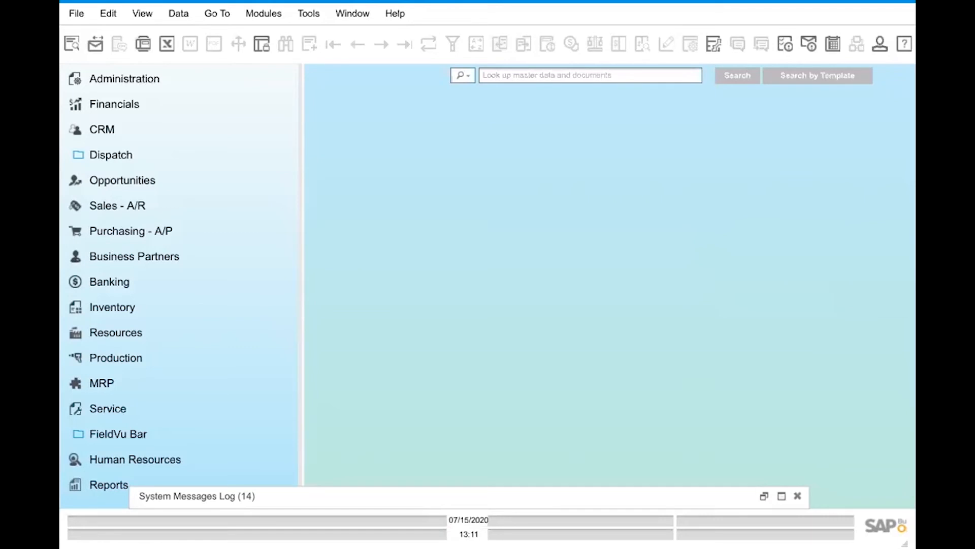
Open the sales order form under Sales - A/R and display the last saved order.
{"action": "left_click", "coordinate": [118, 206]}
{"action": "left_click", "coordinate": [138, 307]}
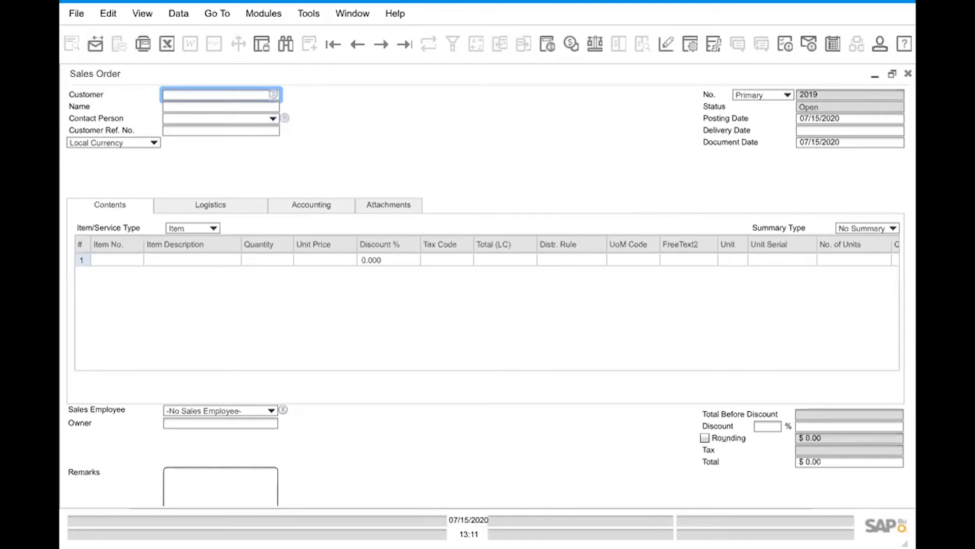
{"action": "left_click", "coordinate": [405, 44]}
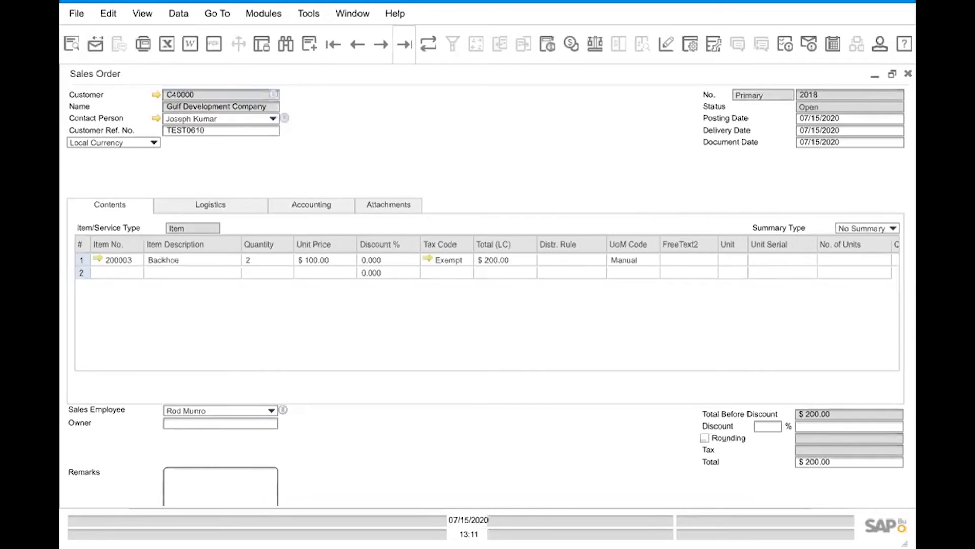
Examine the saved sales order, its context commands, and the item number and description cells of the Backhoe line.
{"action": "scroll", "coordinate": [486, 295], "scroll_direction": "down", "scroll_amount": 3}
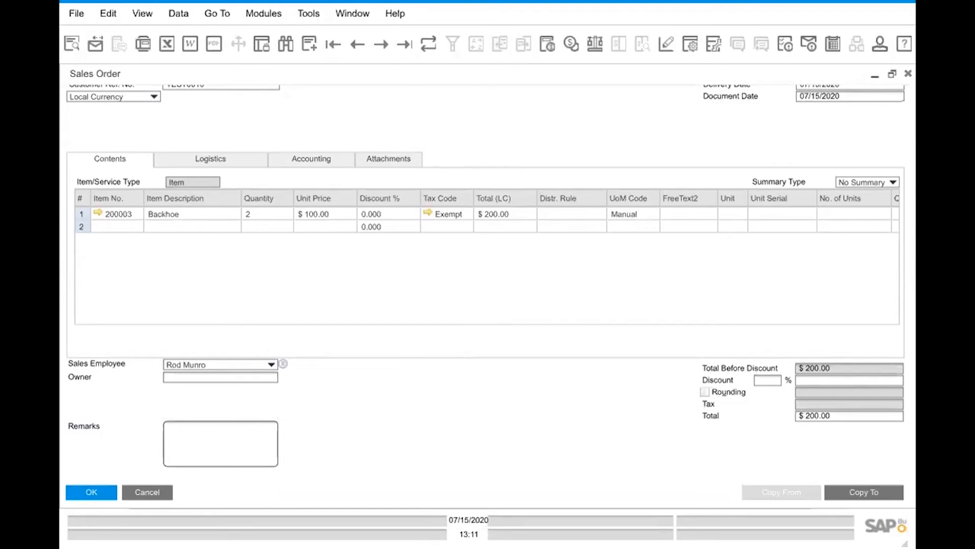
{"action": "scroll", "coordinate": [486, 294], "scroll_direction": "up", "scroll_amount": 3}
{"action": "right_click", "coordinate": [91, 347]}
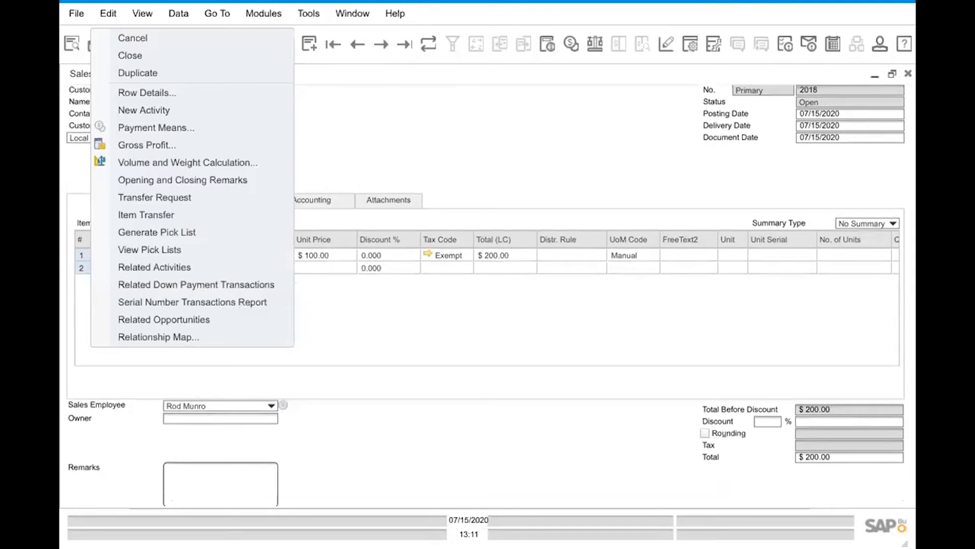
{"action": "right_click", "coordinate": [600, 142]}
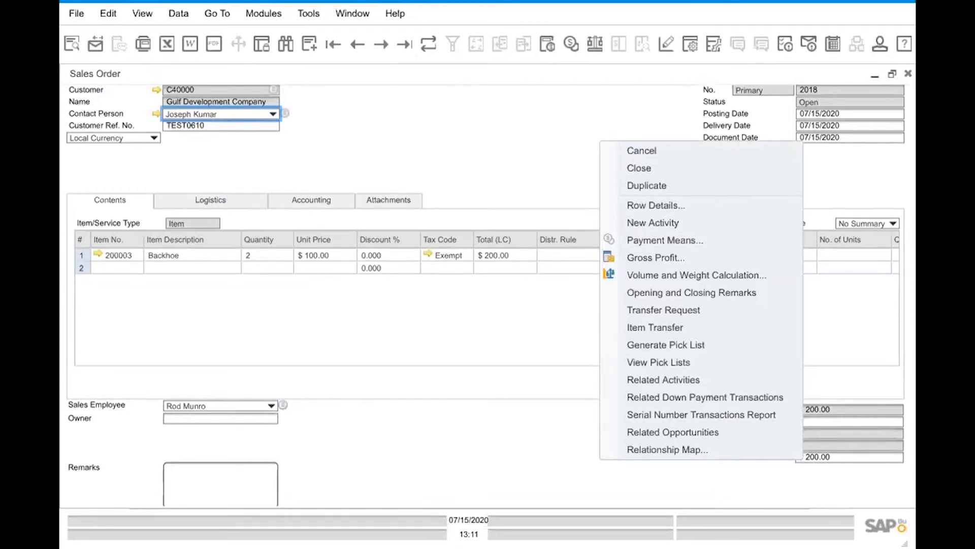
{"action": "key", "text": "Escape"}
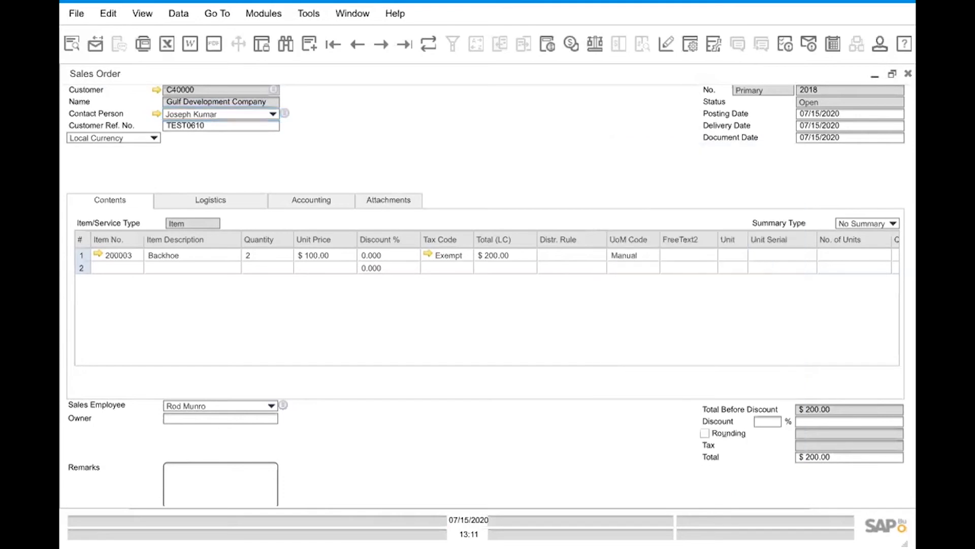
{"action": "left_click", "coordinate": [120, 256]}
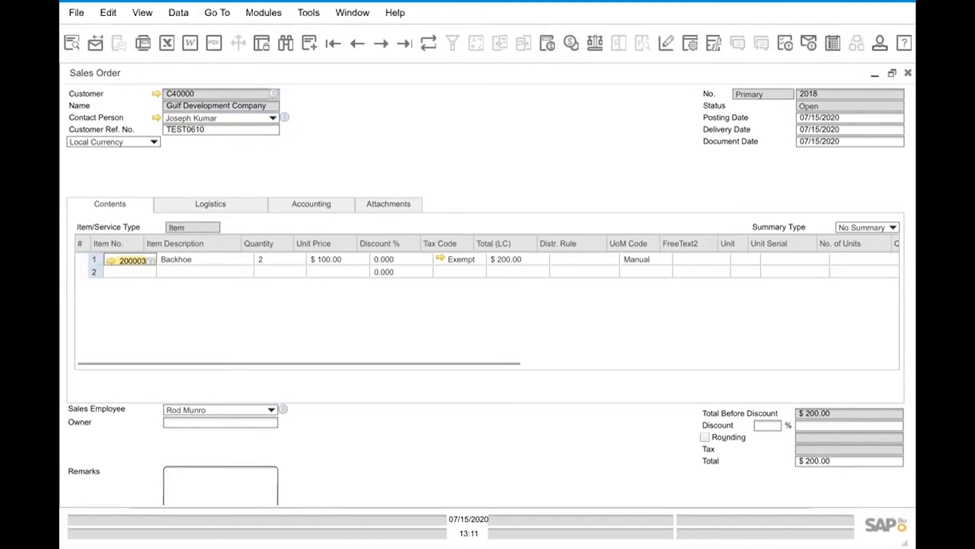
{"action": "double_click", "coordinate": [120, 260]}
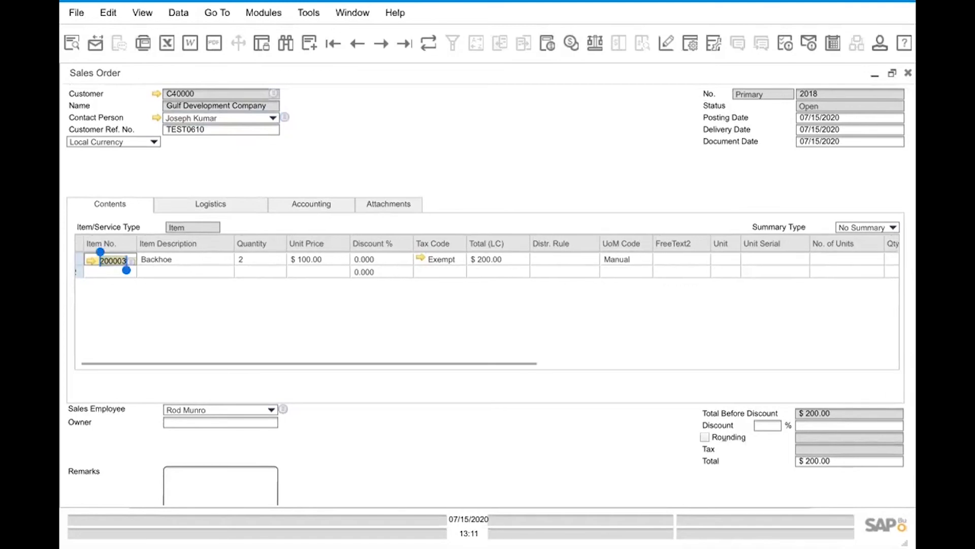
{"action": "left_click", "coordinate": [178, 260]}
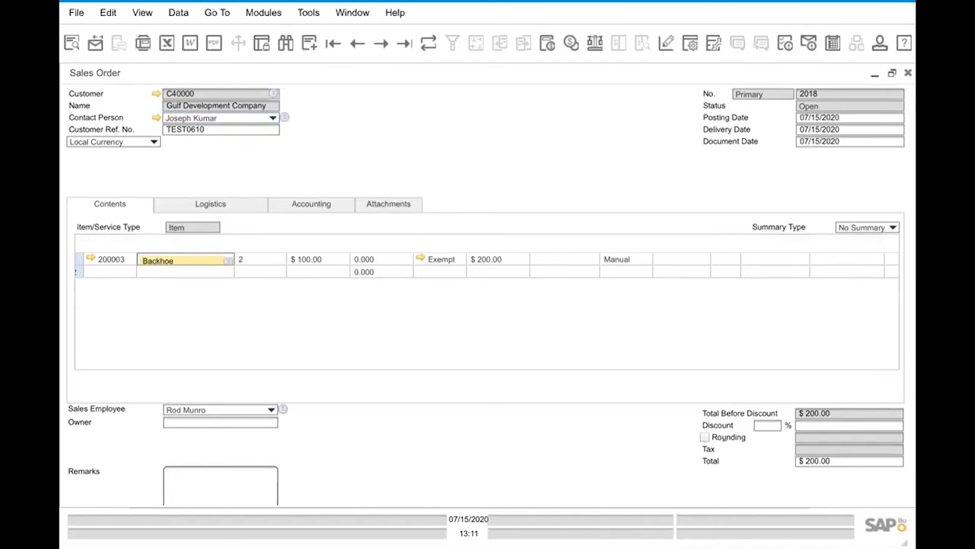
{"action": "scroll", "coordinate": [488, 305], "scroll_direction": "down", "scroll_amount": 2}
{"action": "right_click", "coordinate": [816, 256]}
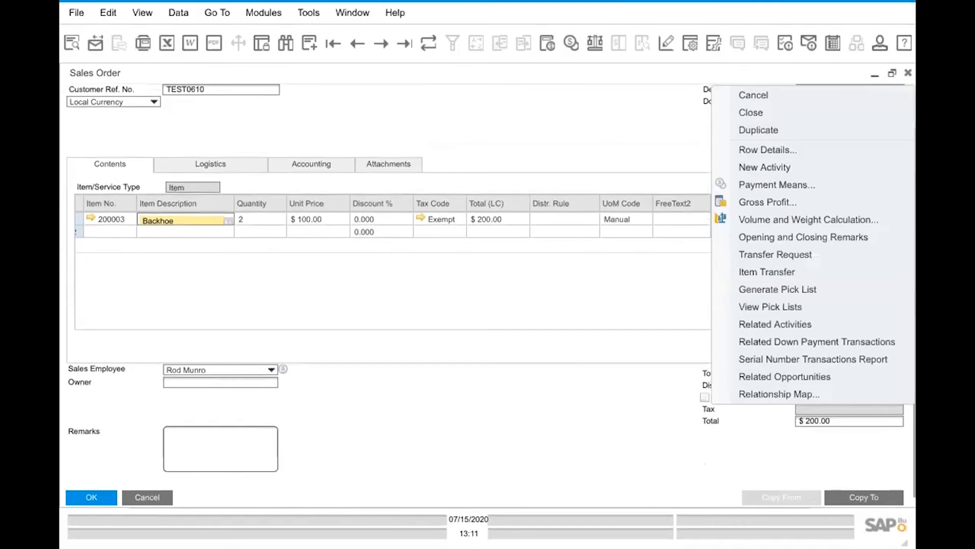
{"action": "key", "text": "Escape"}
{"action": "scroll", "coordinate": [488, 289], "scroll_direction": "up", "scroll_amount": 2}
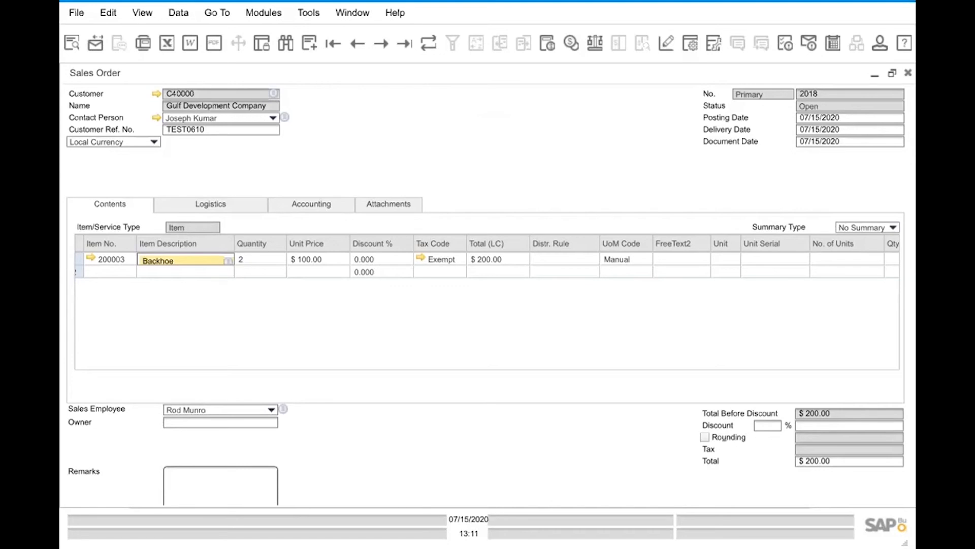
Minimize the sales order window and bring it back to full size.
{"action": "left_click", "coordinate": [874, 75]}
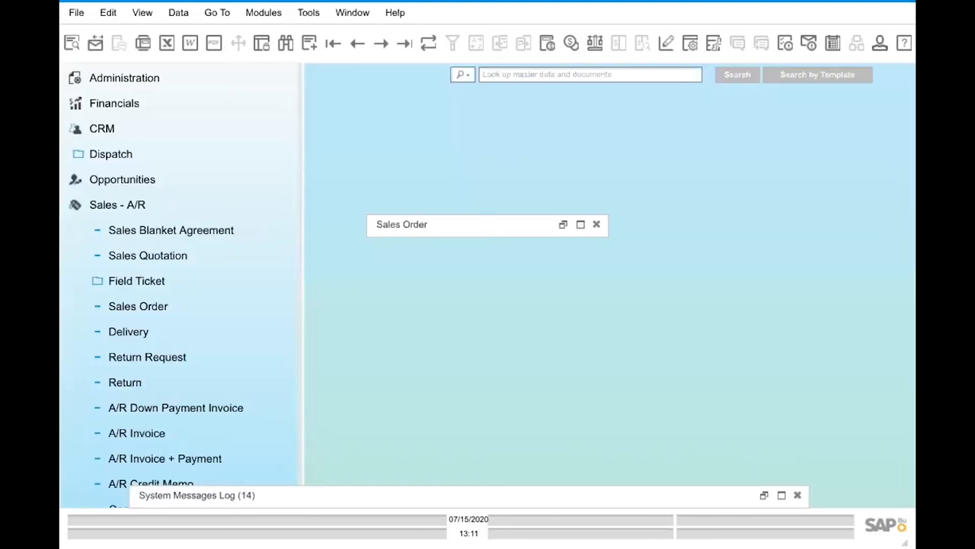
{"action": "left_click", "coordinate": [563, 224]}
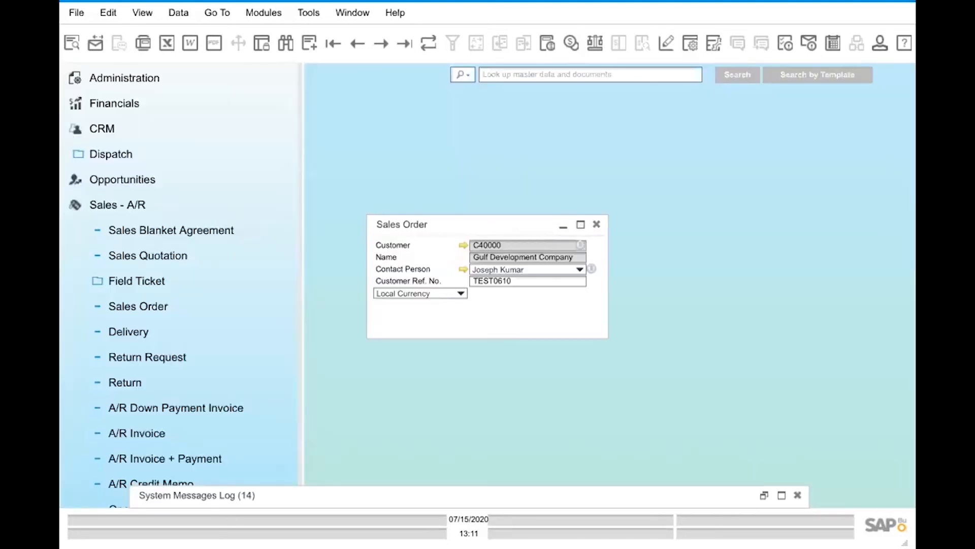
{"action": "left_click", "coordinate": [581, 225]}
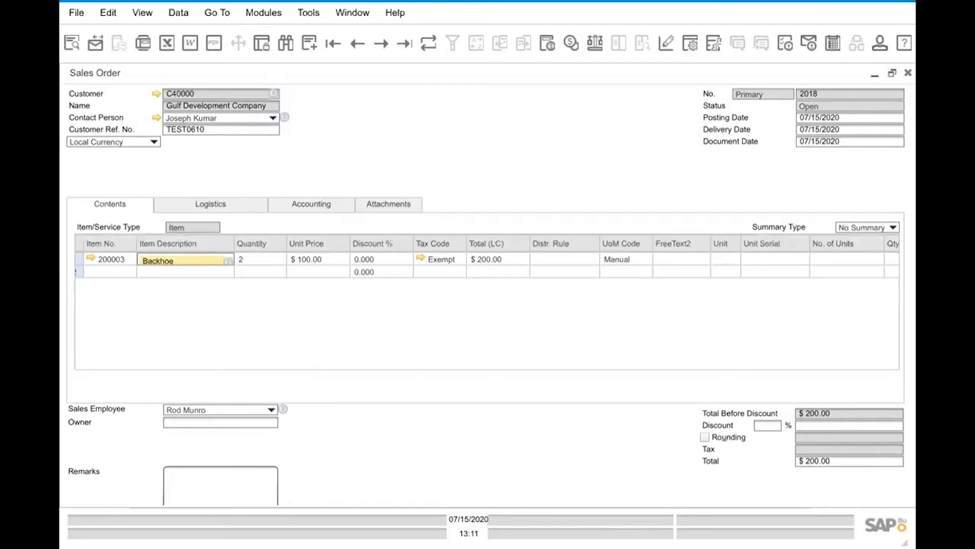
Show the user-defined fields beside the saved sales order.
{"action": "left_click", "coordinate": [142, 13]}
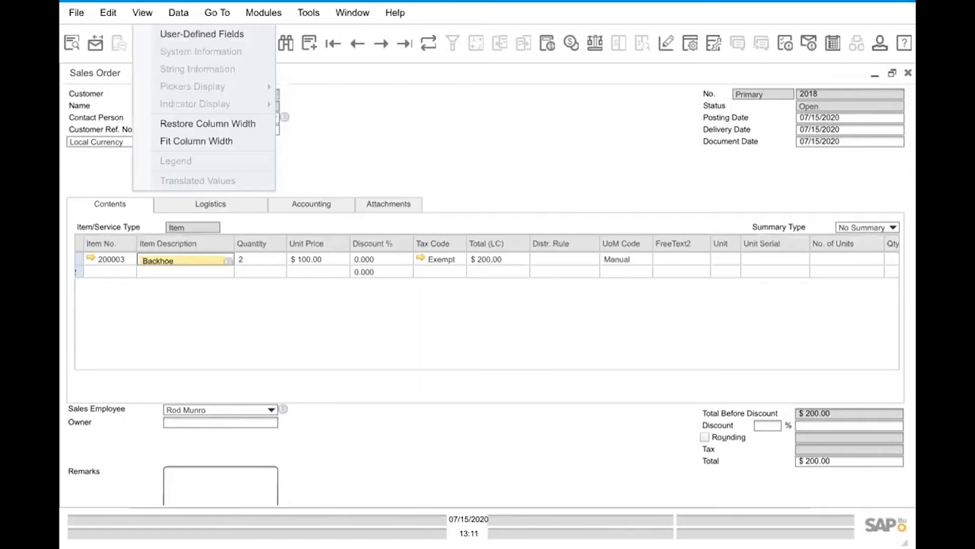
{"action": "left_click", "coordinate": [202, 34]}
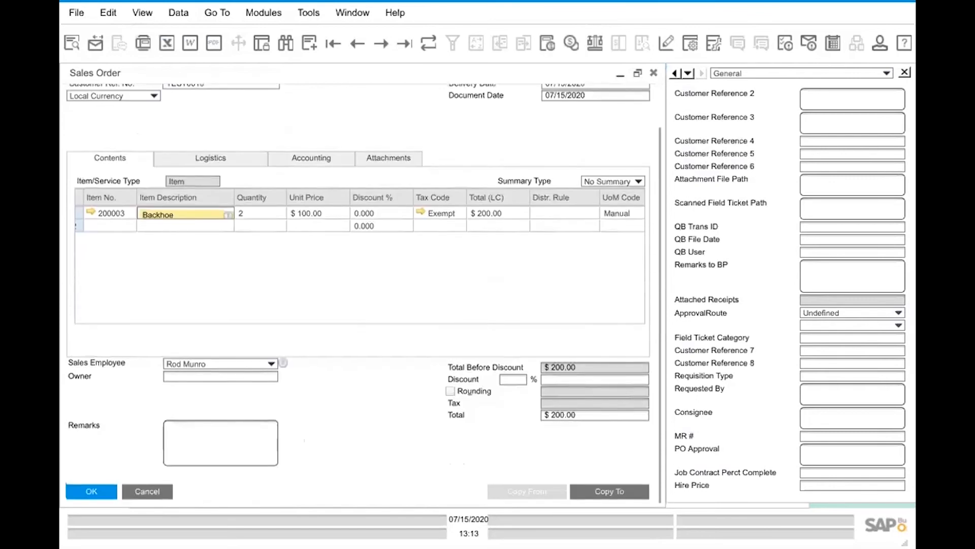
Examine text entry in the order's Remarks, Owner and Item No. fields, including the empty second row.
{"action": "left_click", "coordinate": [221, 442]}
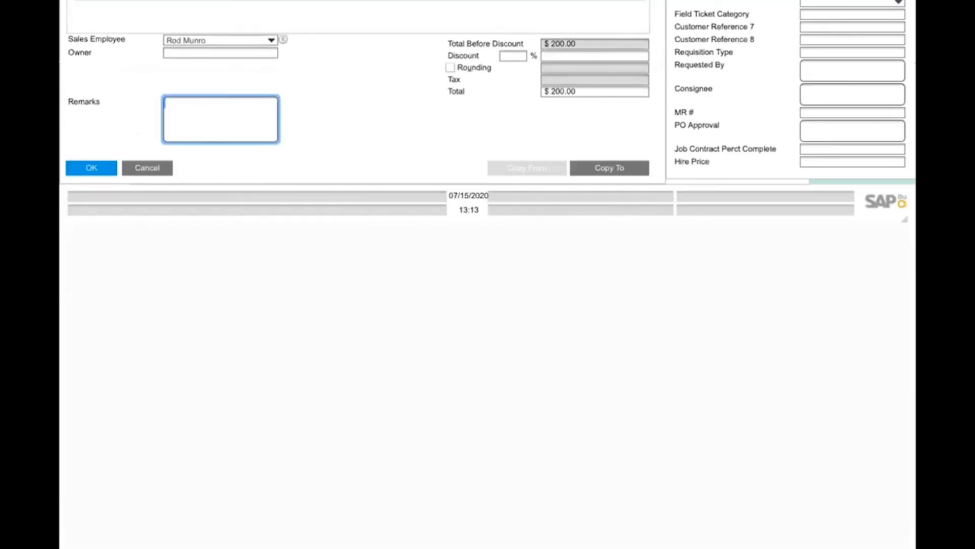
{"action": "scroll", "coordinate": [359, 92], "scroll_direction": "up", "scroll_amount": 2}
{"action": "scroll", "coordinate": [358, 92], "scroll_direction": "down", "scroll_amount": 1}
{"action": "scroll", "coordinate": [358, 114], "scroll_direction": "up", "scroll_amount": 1}
{"action": "scroll", "coordinate": [358, 113], "scroll_direction": "down", "scroll_amount": 1}
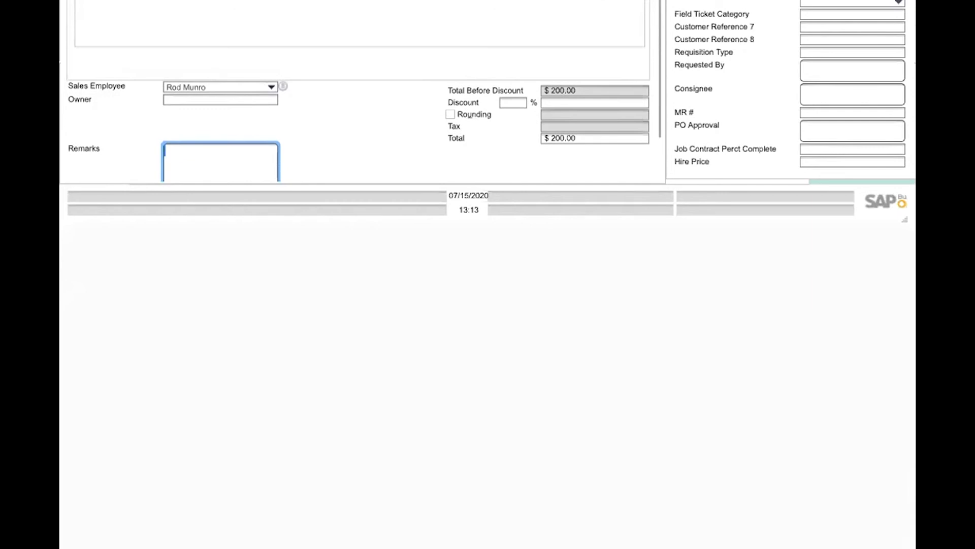
{"action": "left_click", "coordinate": [220, 99]}
{"action": "scroll", "coordinate": [488, 204], "scroll_direction": "up", "scroll_amount": 2}
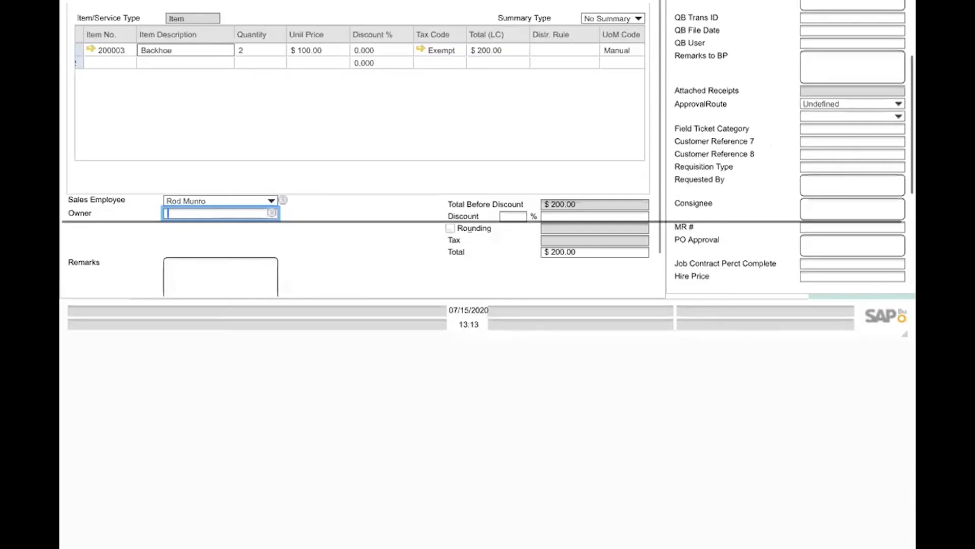
{"action": "left_click", "coordinate": [111, 142]}
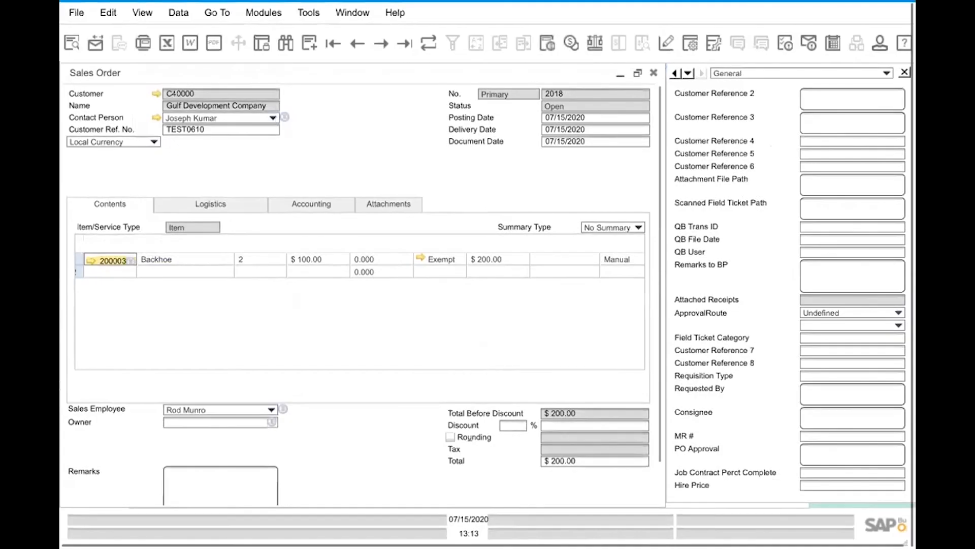
{"action": "left_click", "coordinate": [105, 272]}
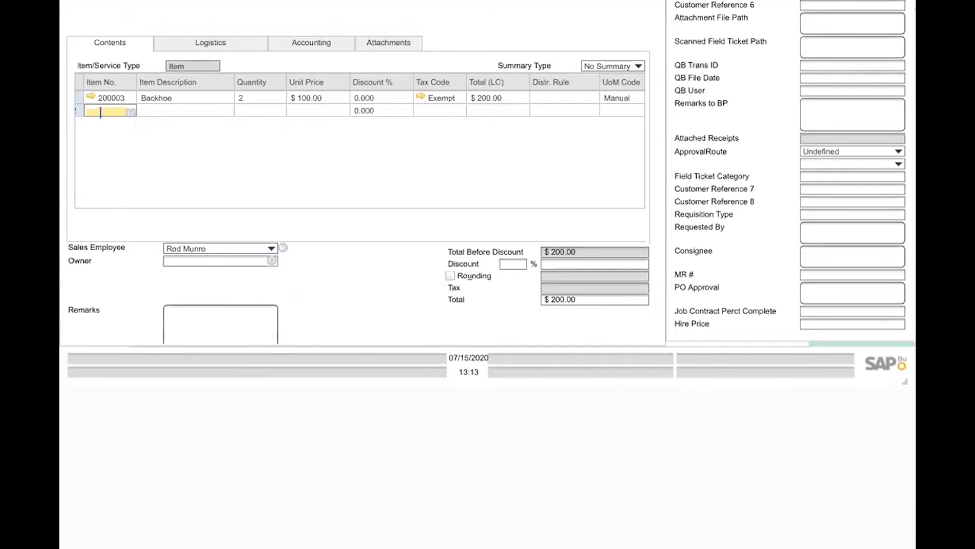
Add item 400002, Diesel, to the sales order's second row from the list of items.
{"action": "key", "text": "Tab"}
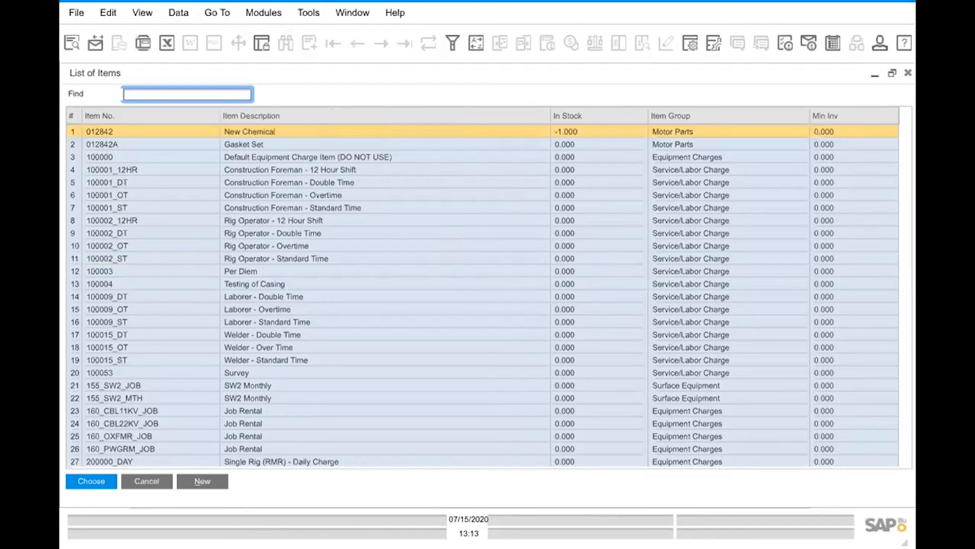
{"action": "scroll", "coordinate": [482, 294], "scroll_direction": "down", "scroll_amount": 15}
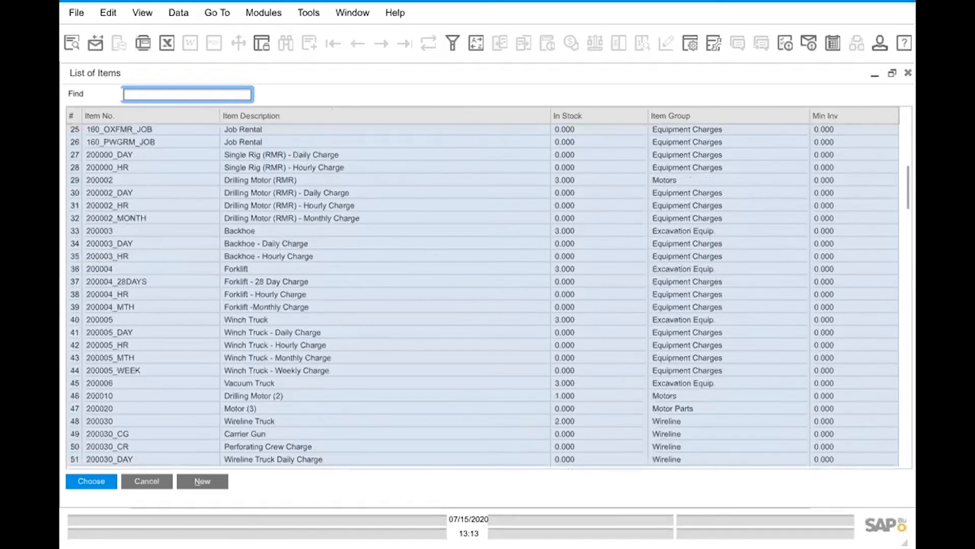
{"action": "scroll", "coordinate": [483, 295], "scroll_direction": "down", "scroll_amount": 9}
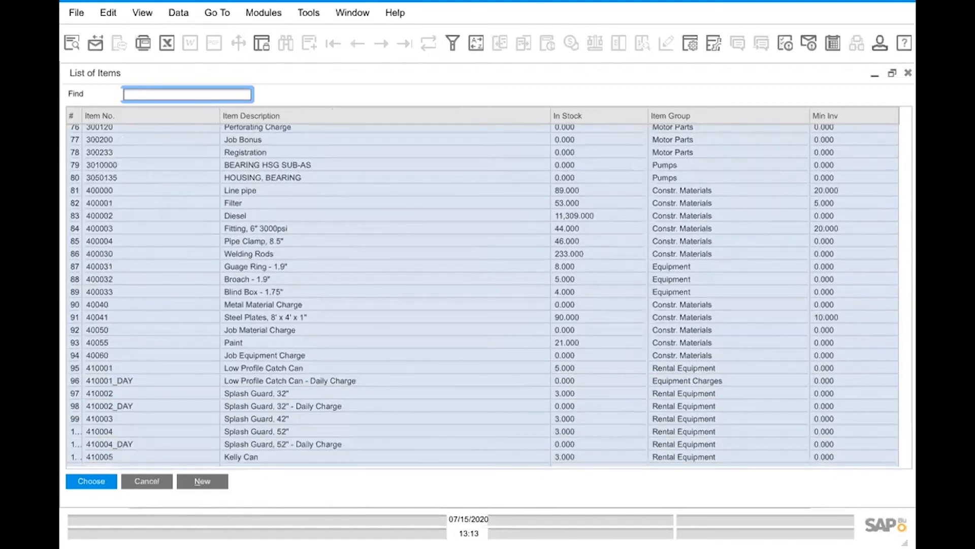
{"action": "left_click", "coordinate": [235, 216]}
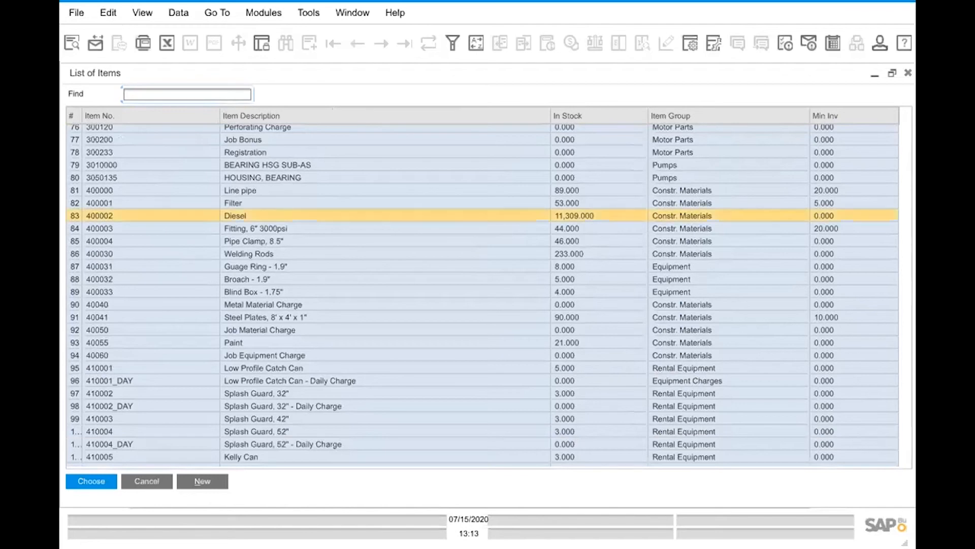
{"action": "key", "text": "Return"}
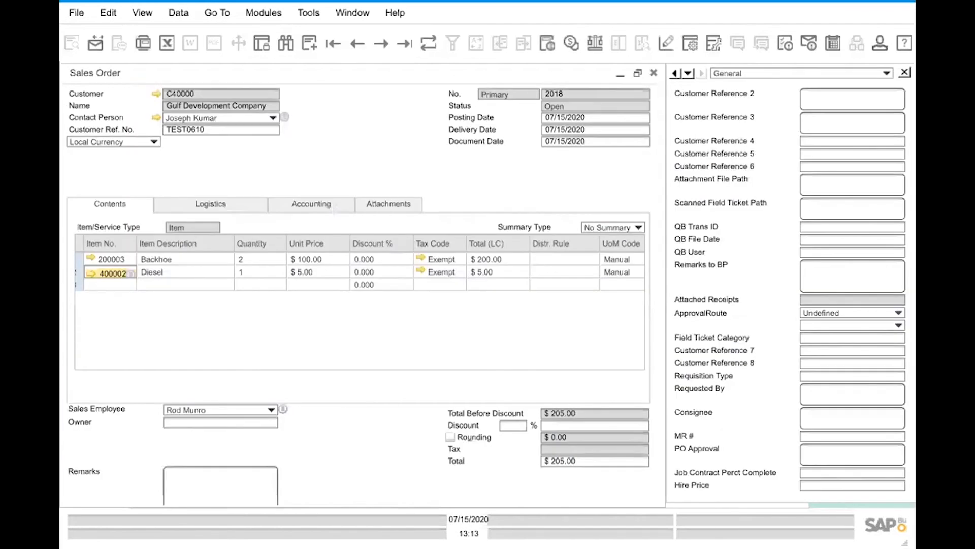
Set the Diesel line's quantity to 500 and update the sales order.
{"action": "left_click", "coordinate": [259, 273]}
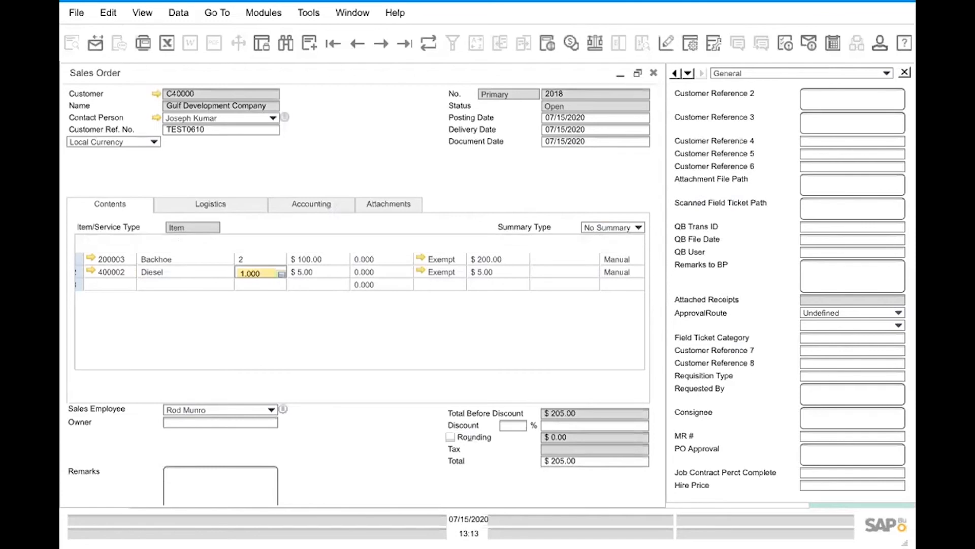
{"action": "left_click", "coordinate": [251, 273]}
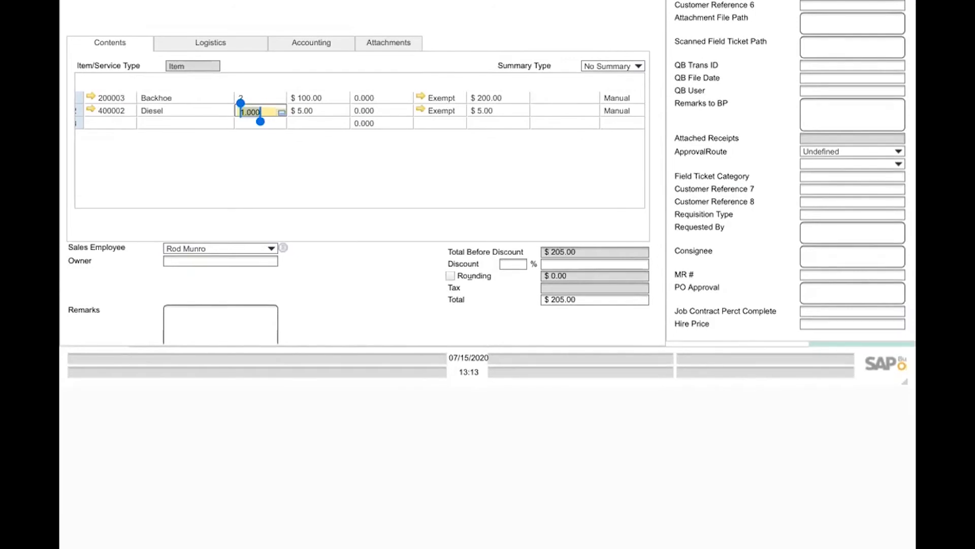
{"action": "type", "text": "500"}
{"action": "left_click", "coordinate": [220, 326]}
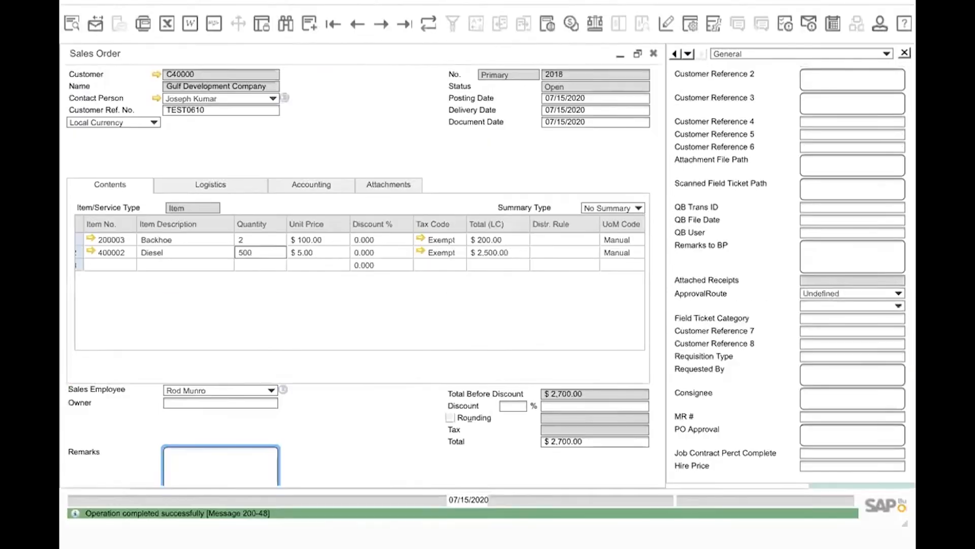
Copy the sales order to a new delivery document.
{"action": "scroll", "coordinate": [363, 289], "scroll_direction": "up", "scroll_amount": 1}
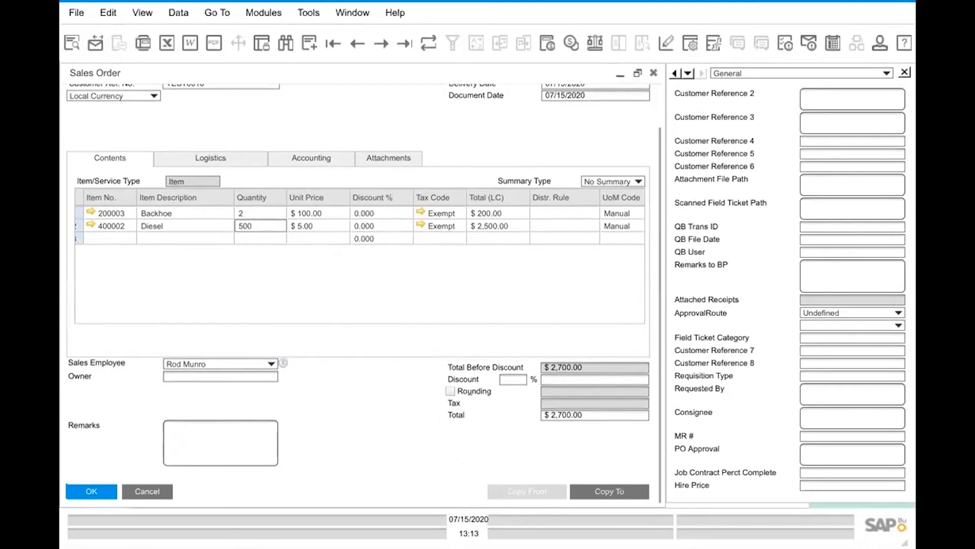
{"action": "left_click", "coordinate": [609, 492]}
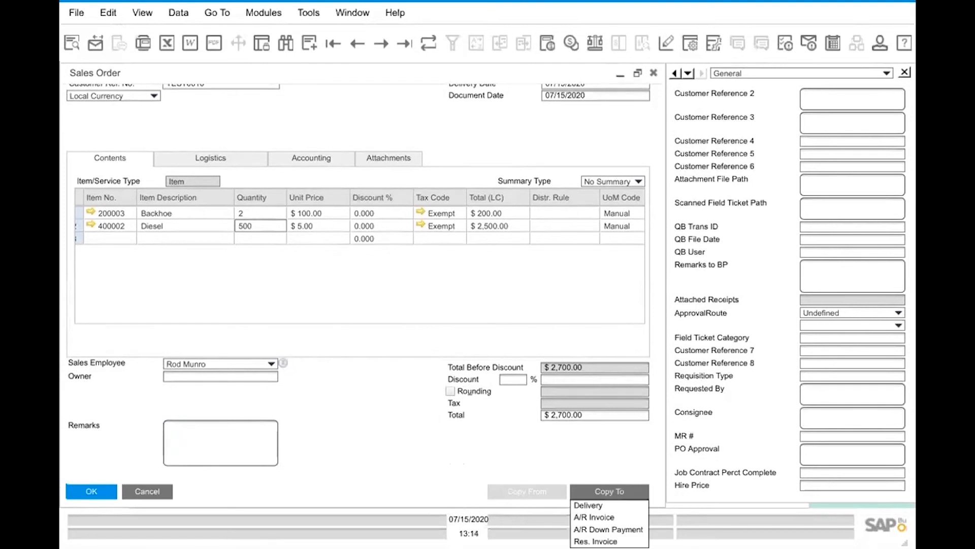
{"action": "key", "text": "Escape"}
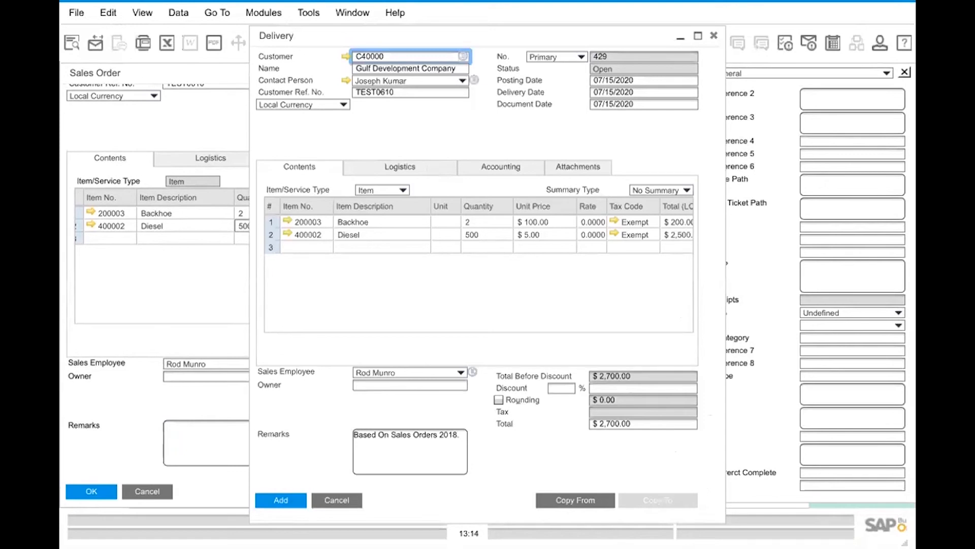
Review the delivery's Logistics, Accounting and Attachments details, and return to its Contents.
{"action": "left_click", "coordinate": [400, 167]}
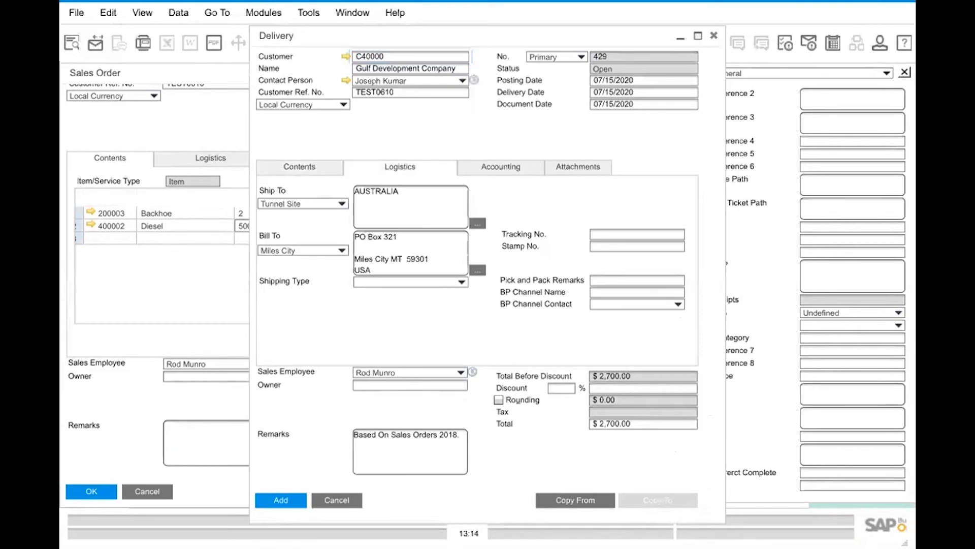
{"action": "left_click", "coordinate": [501, 167]}
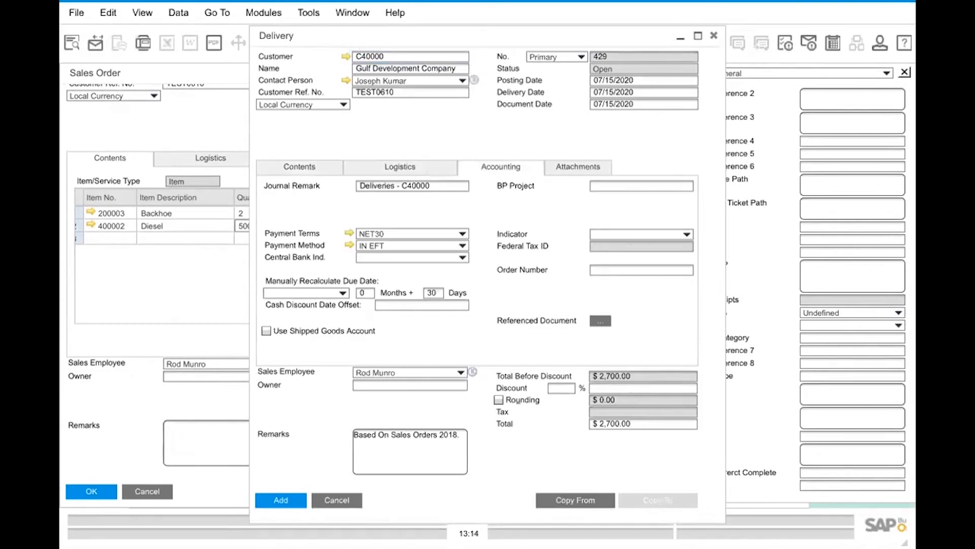
{"action": "left_click", "coordinate": [578, 167]}
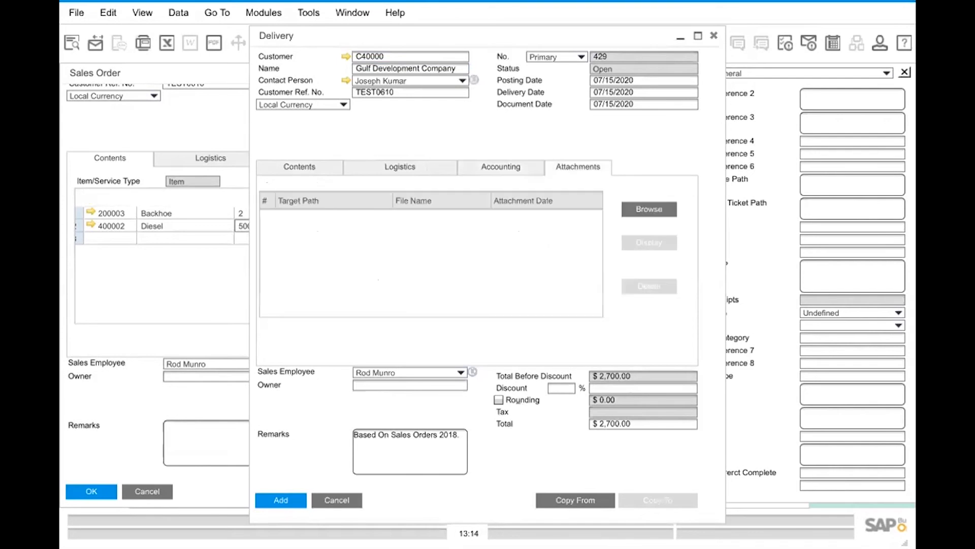
{"action": "left_click", "coordinate": [299, 167]}
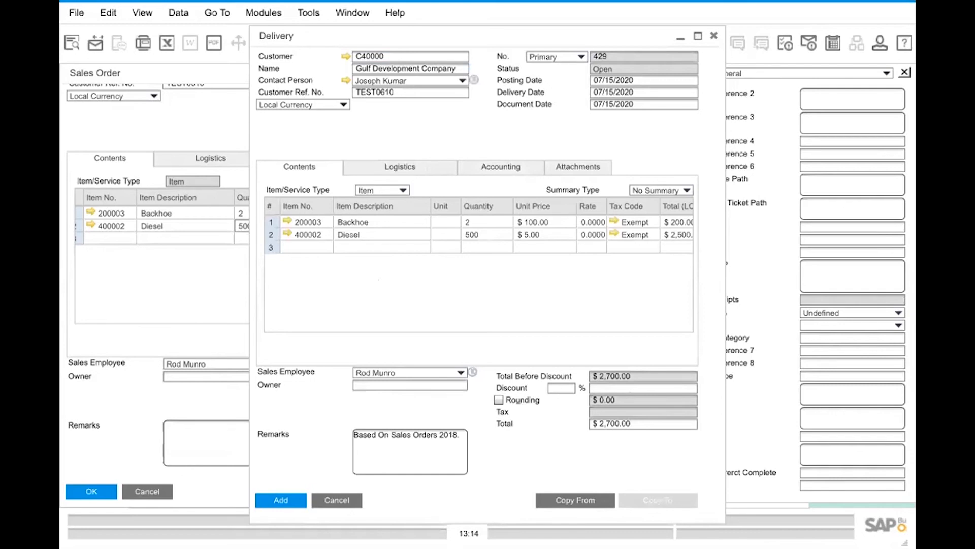
Add the delivery document, automatically selecting serial numbers 0001 and 0009 for the Backhoe line.
{"action": "left_click", "coordinate": [281, 501]}
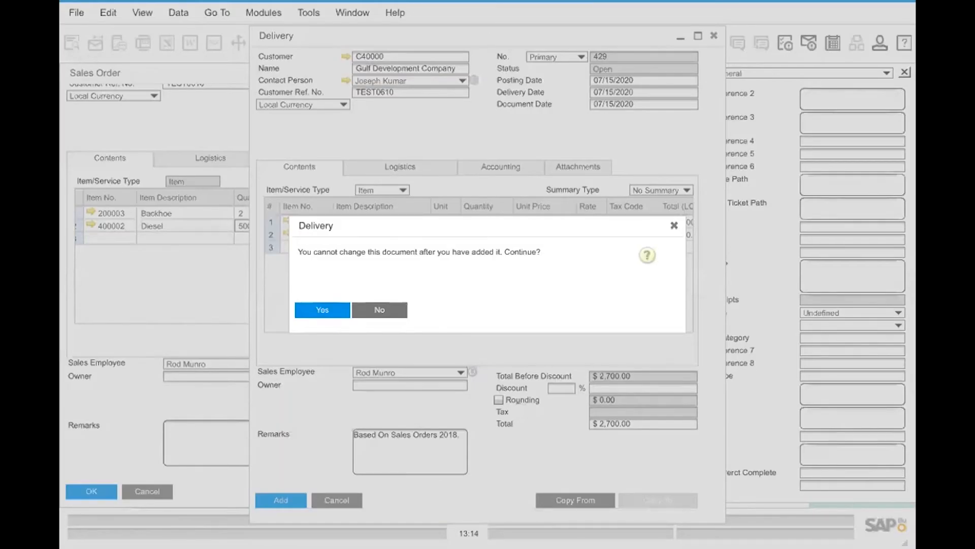
{"action": "key", "text": "Return"}
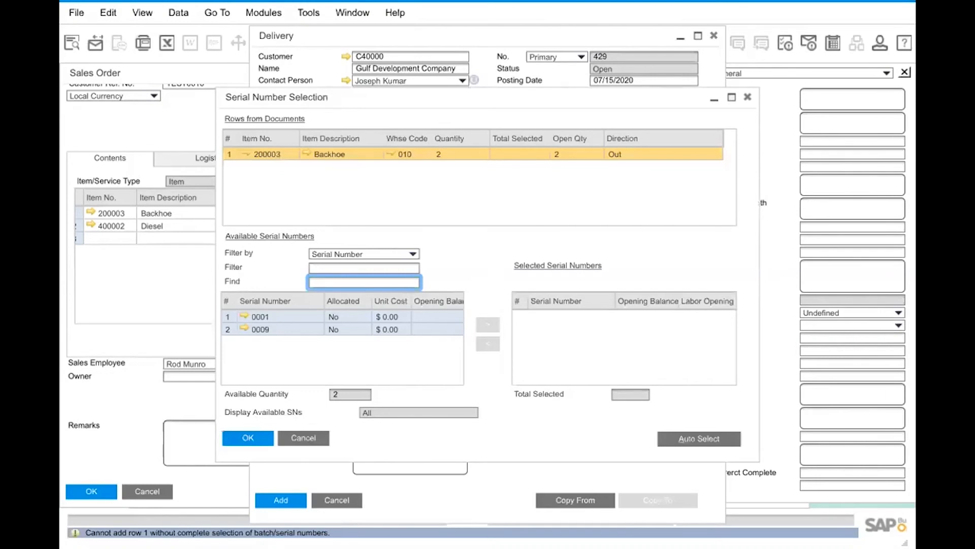
{"action": "left_click", "coordinate": [699, 439]}
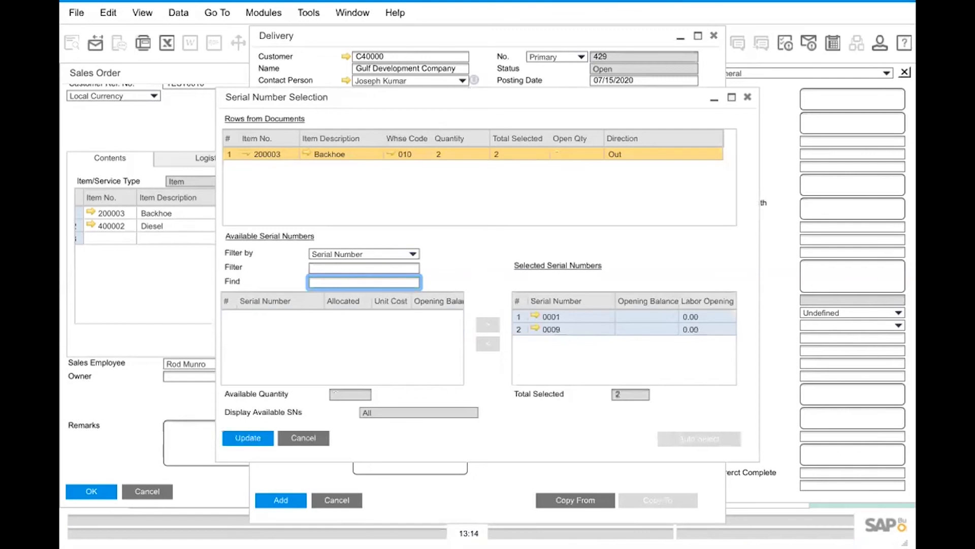
{"action": "left_click", "coordinate": [248, 438]}
{"action": "left_click", "coordinate": [258, 438]}
{"action": "left_click", "coordinate": [281, 500]}
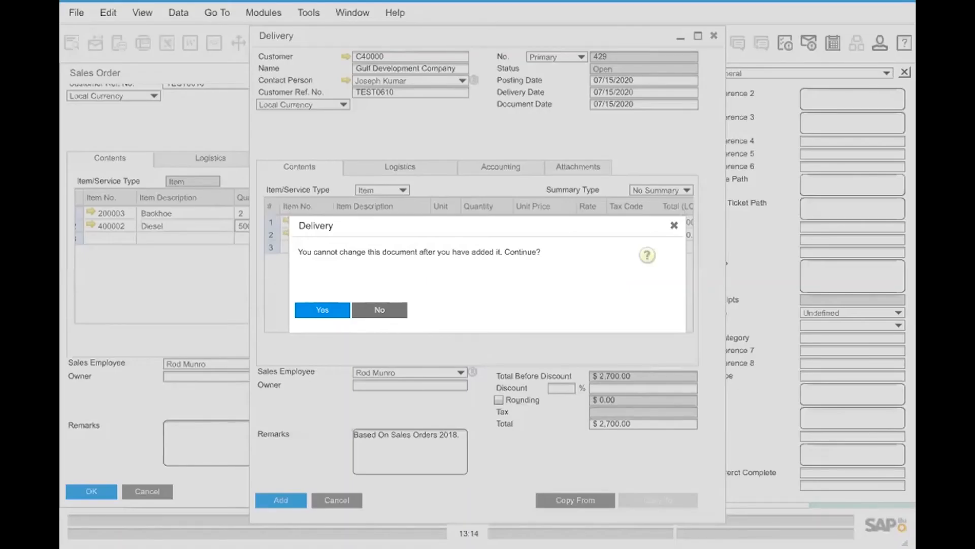
{"action": "key", "text": "Return"}
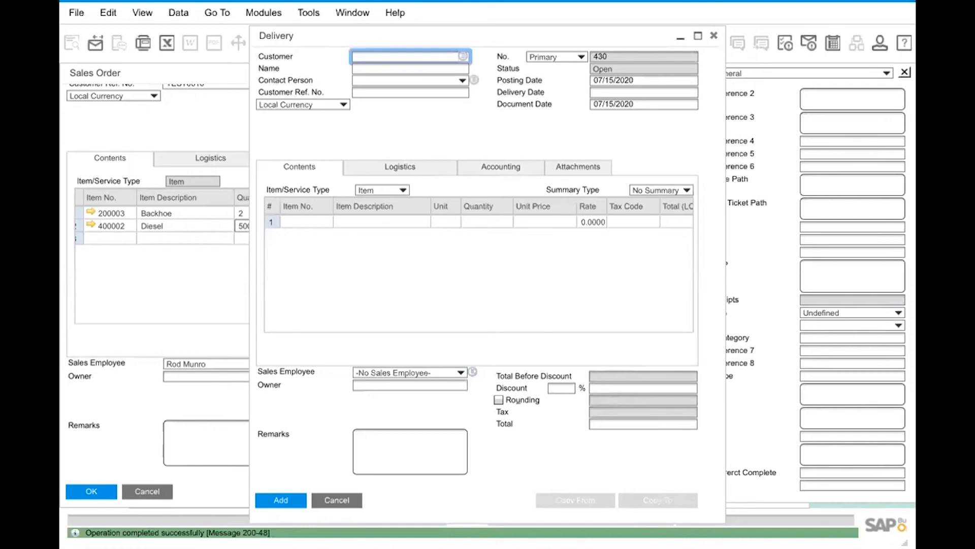
Exit the SAP Business One session with the blank delivery form still open.
{"action": "key", "text": "alt+f"}
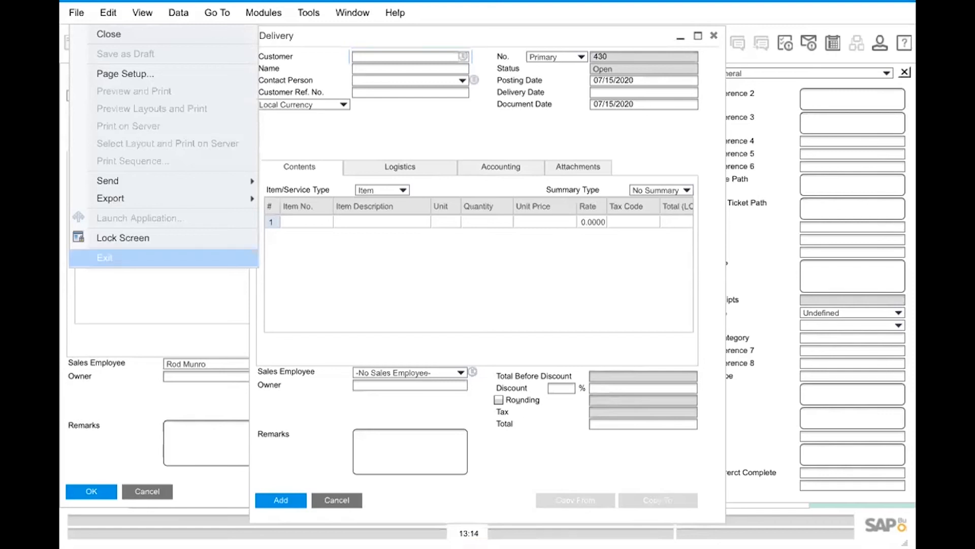
{"action": "left_click", "coordinate": [105, 258]}
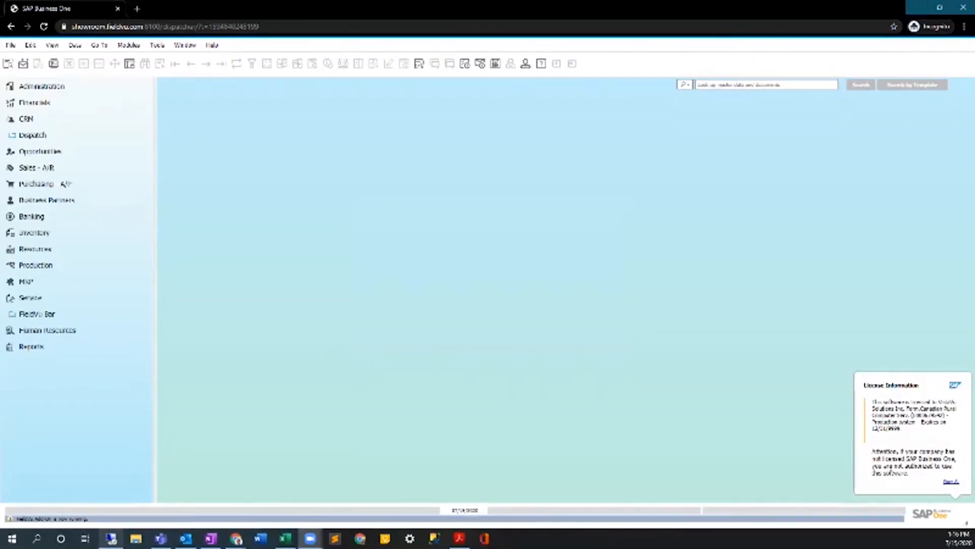
In the desktop browser session, open the My Activities report from the Business Partners reports.
{"action": "mouse_move", "coordinate": [111, 538]}
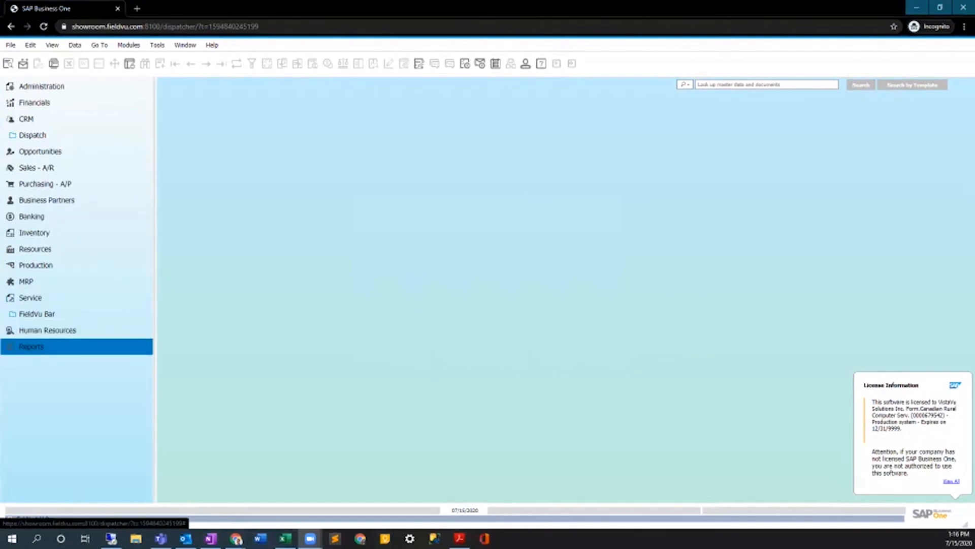
{"action": "left_click", "coordinate": [41, 86]}
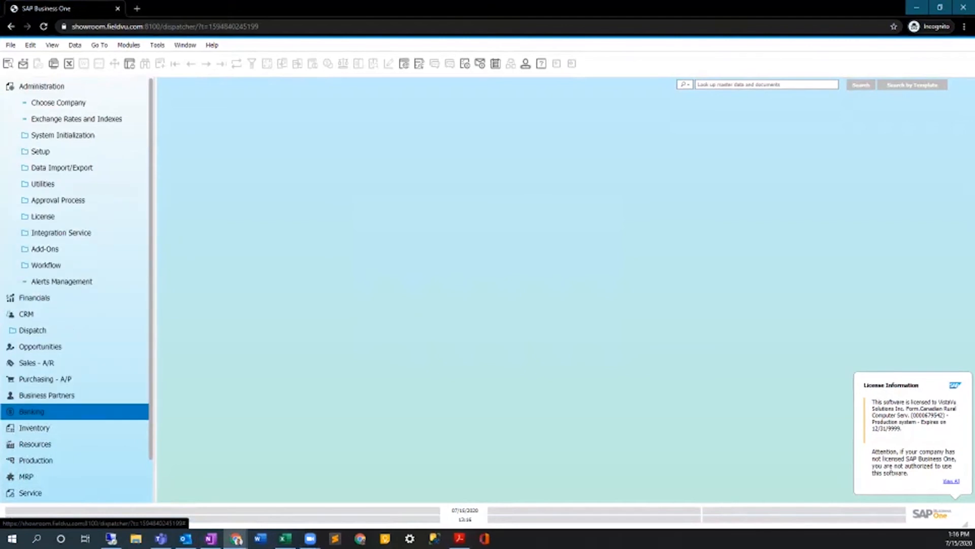
{"action": "scroll", "coordinate": [76, 427], "scroll_direction": "down", "scroll_amount": 3}
{"action": "left_click", "coordinate": [31, 493]}
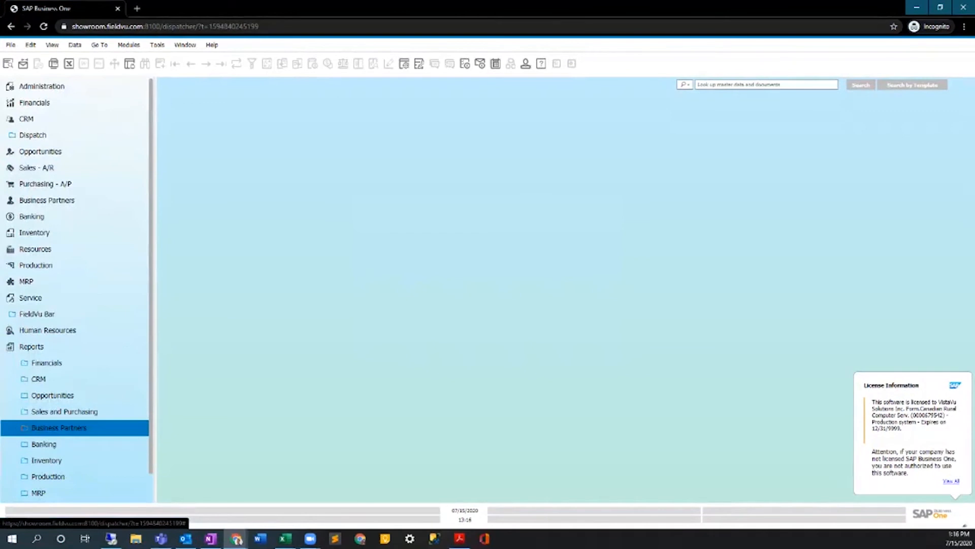
{"action": "left_click", "coordinate": [59, 427]}
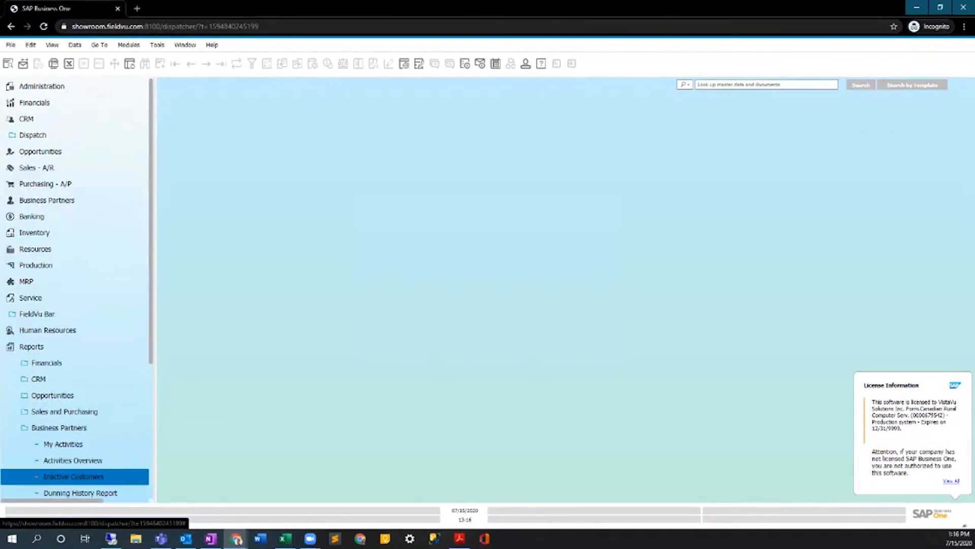
{"action": "scroll", "coordinate": [76, 462], "scroll_direction": "down", "scroll_amount": 2}
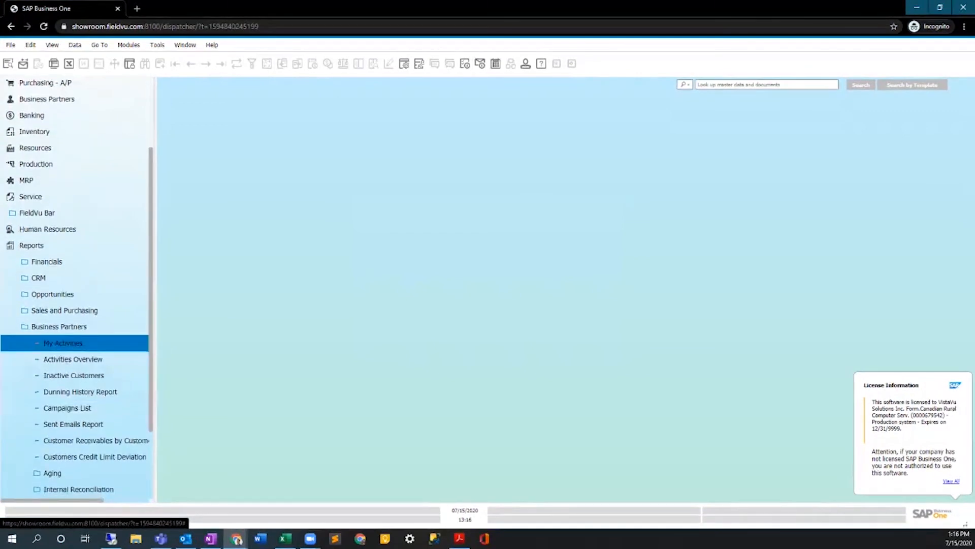
{"action": "left_click", "coordinate": [63, 343]}
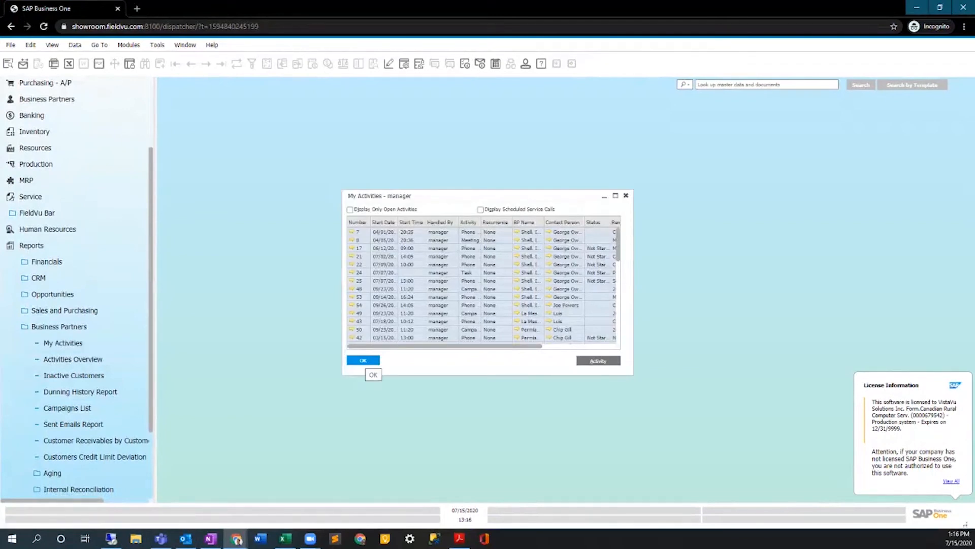
Close and reopen My Activities, display scheduled service calls, and enlarge the report window to show more columns.
{"action": "left_click", "coordinate": [480, 209]}
{"action": "left_click", "coordinate": [363, 360]}
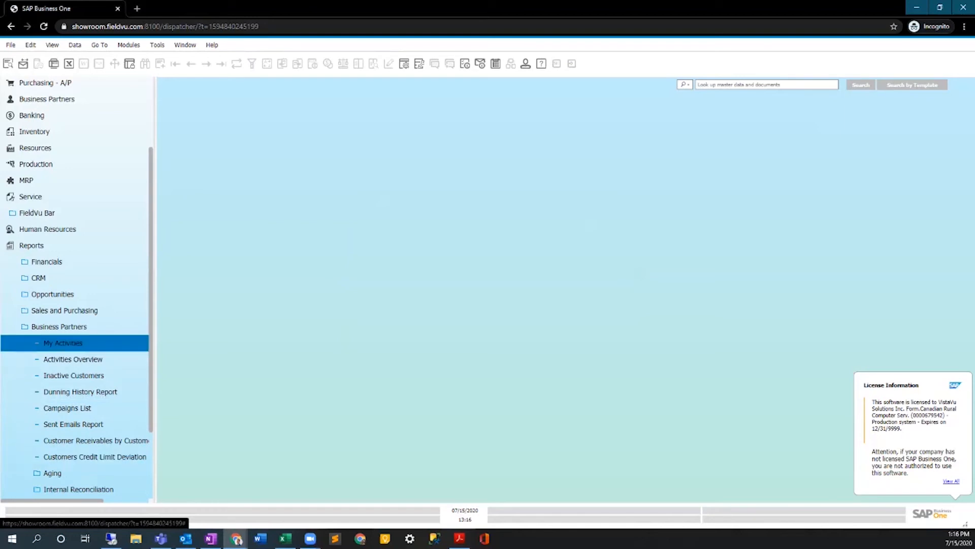
{"action": "left_click", "coordinate": [63, 343]}
{"action": "left_click", "coordinate": [481, 209]}
{"action": "scroll", "coordinate": [484, 285], "scroll_direction": "down", "scroll_amount": 5}
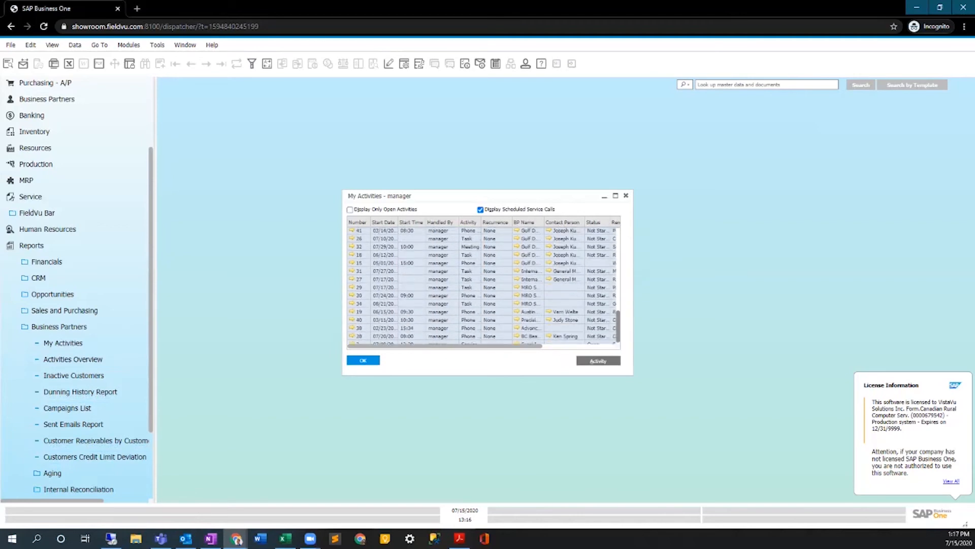
{"action": "left_click_drag", "start_coordinate": [342, 190], "coordinate": [163, 84]}
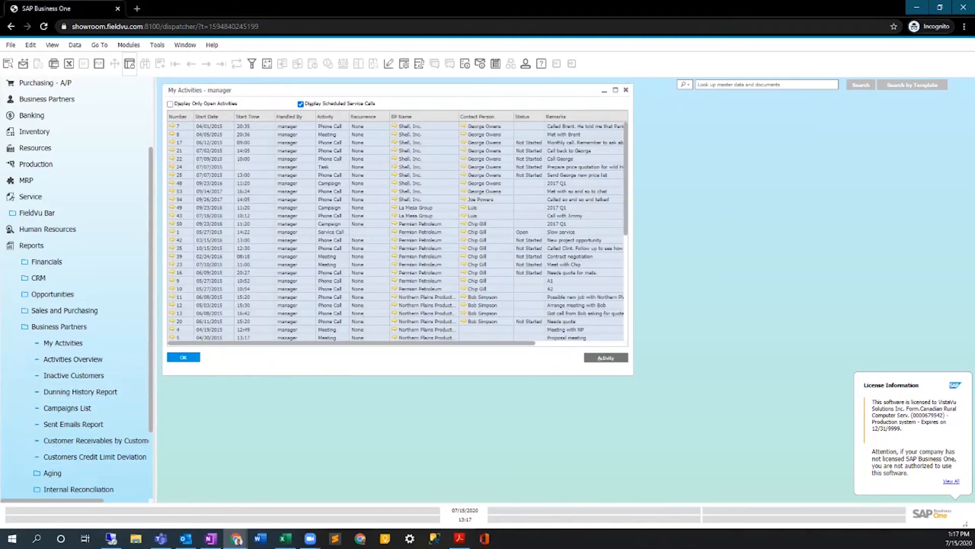
Open the first Shell, Inc. phone call activity, examine its Content and General details, and close it.
{"action": "left_click", "coordinate": [75, 45]}
{"action": "mouse_move", "coordinate": [52, 45]}
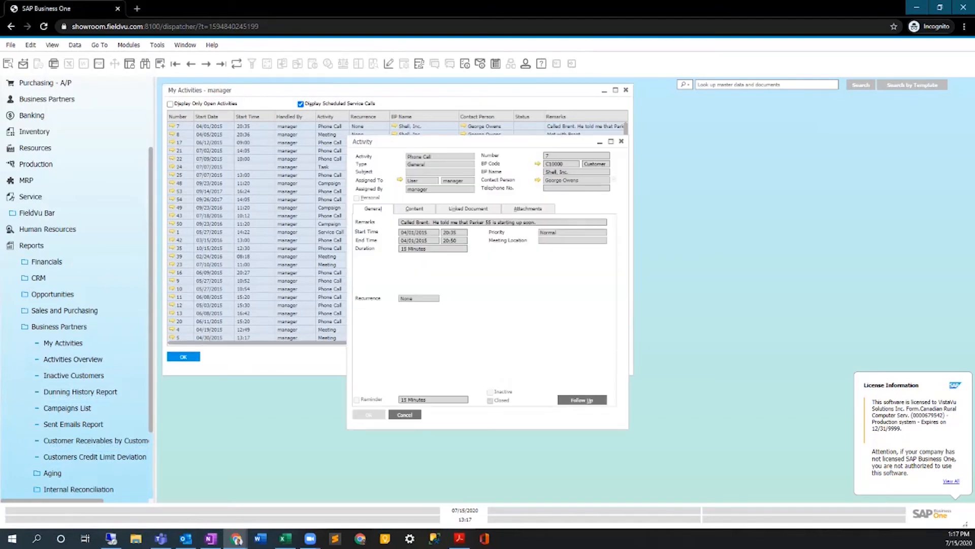
{"action": "left_click", "coordinate": [414, 209]}
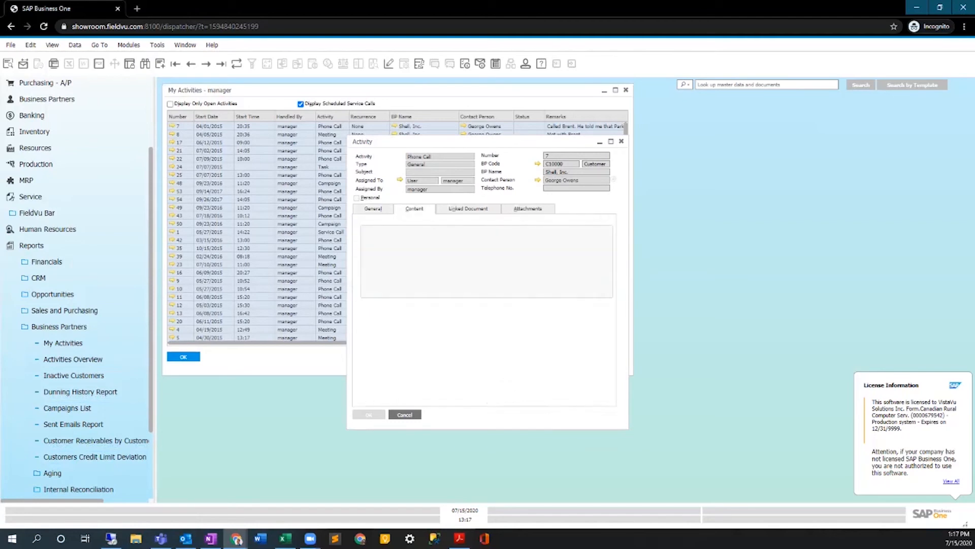
{"action": "left_click", "coordinate": [373, 208]}
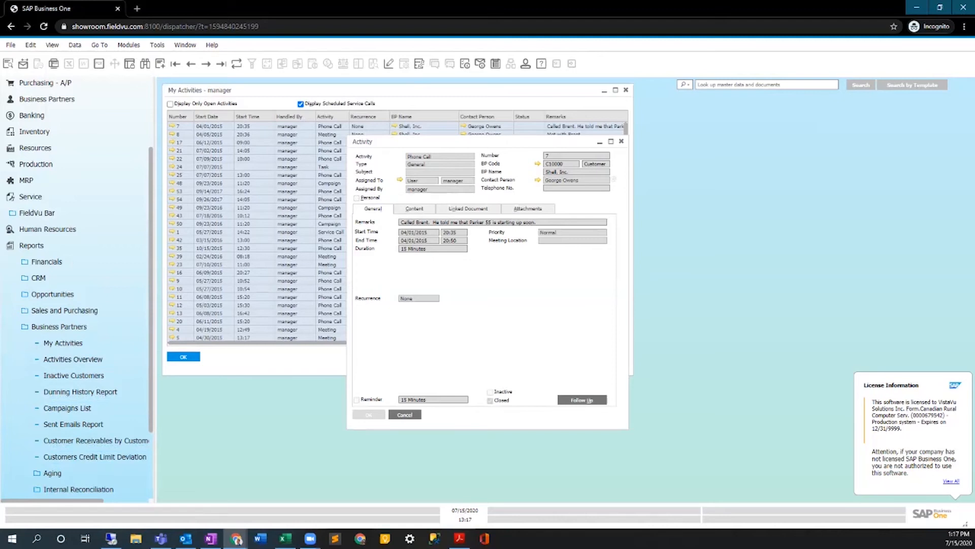
{"action": "key", "text": "Escape"}
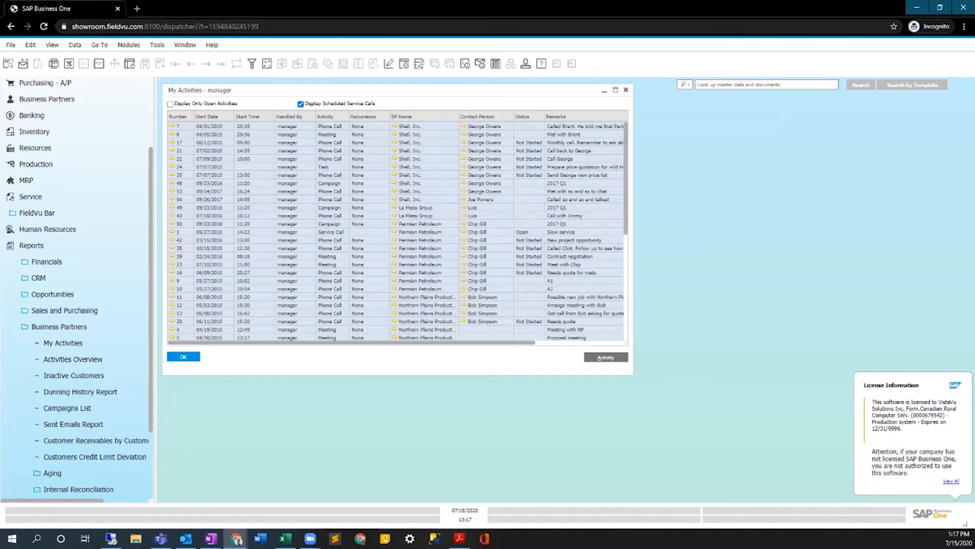
Start a new phone call activity from My Activities, set its subject to Contract, and assign it to the user listed just below FieldCap.
{"action": "left_click", "coordinate": [606, 357]}
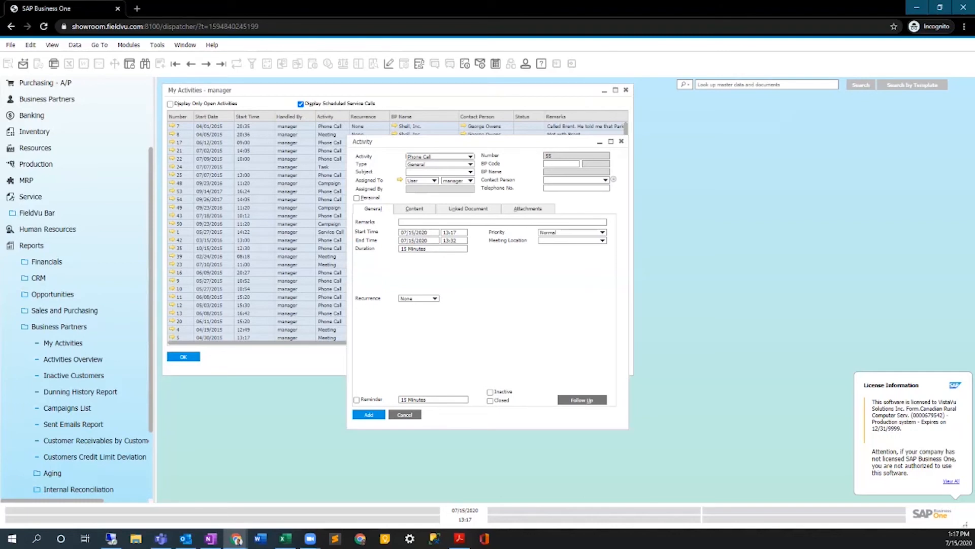
{"action": "left_click", "coordinate": [471, 173]}
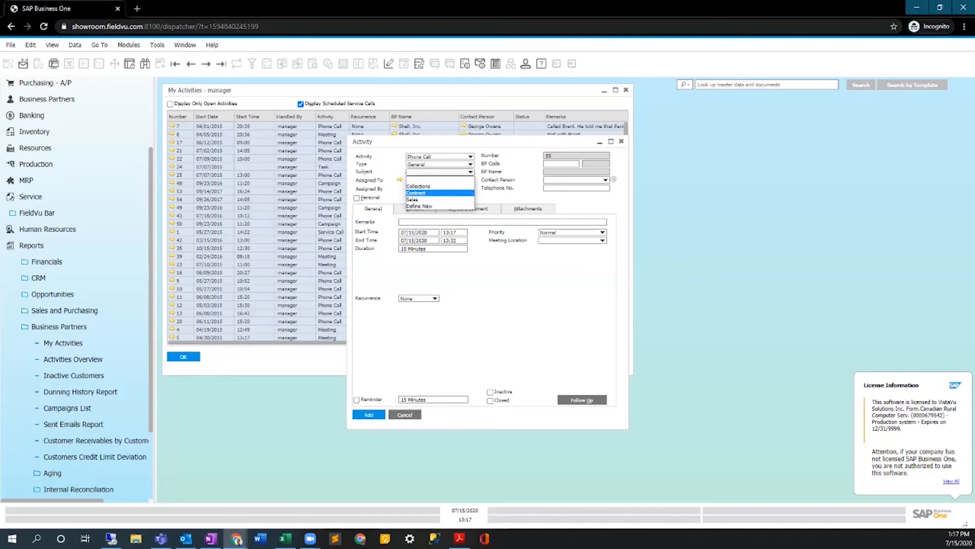
{"action": "left_click", "coordinate": [422, 193]}
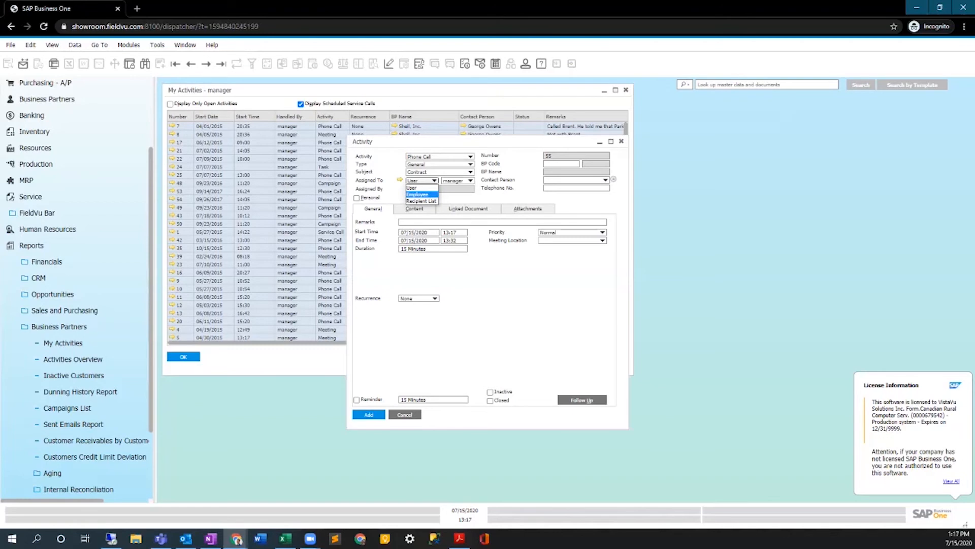
{"action": "left_click", "coordinate": [471, 181]}
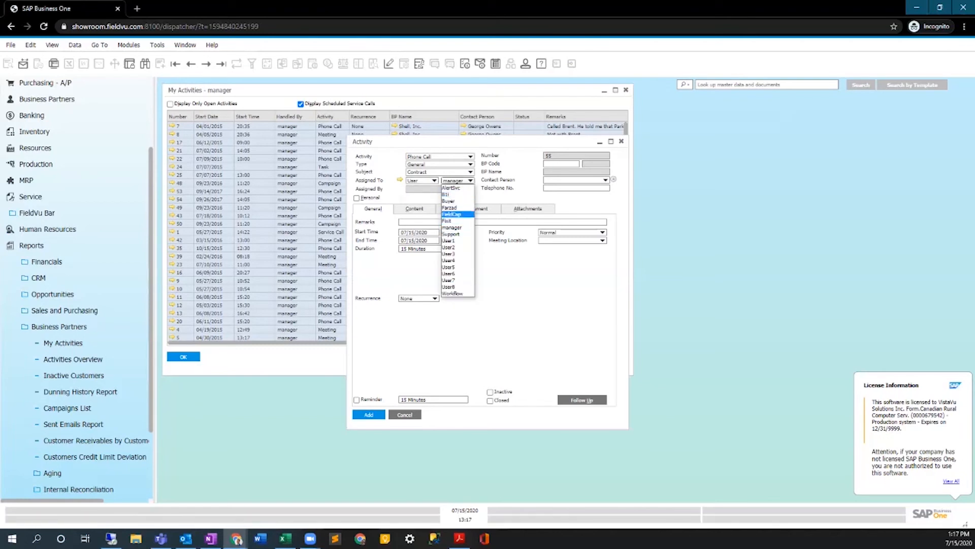
{"action": "left_click", "coordinate": [452, 220]}
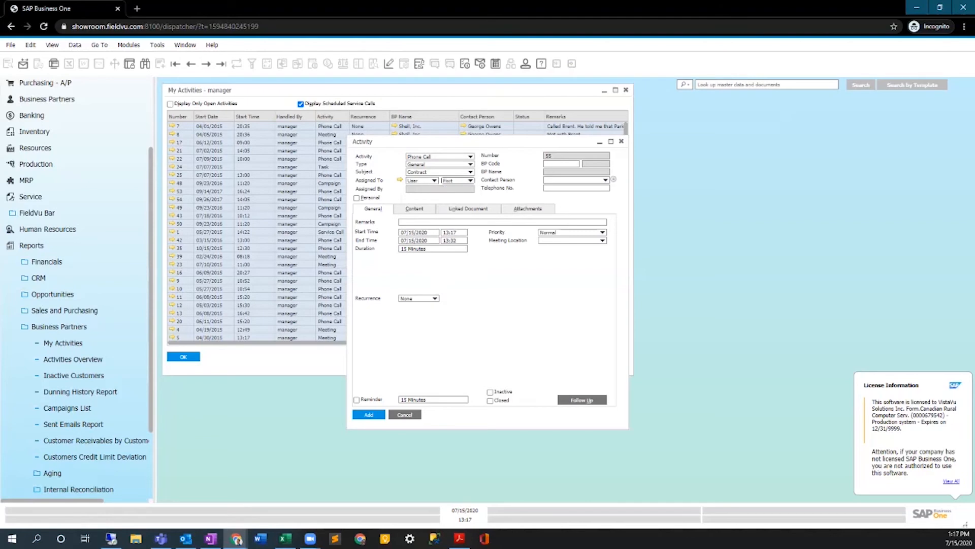
Choose Permian Petroleum as the activity's business partner and add the activity.
{"action": "left_click", "coordinate": [560, 163]}
{"action": "key", "text": "Tab"}
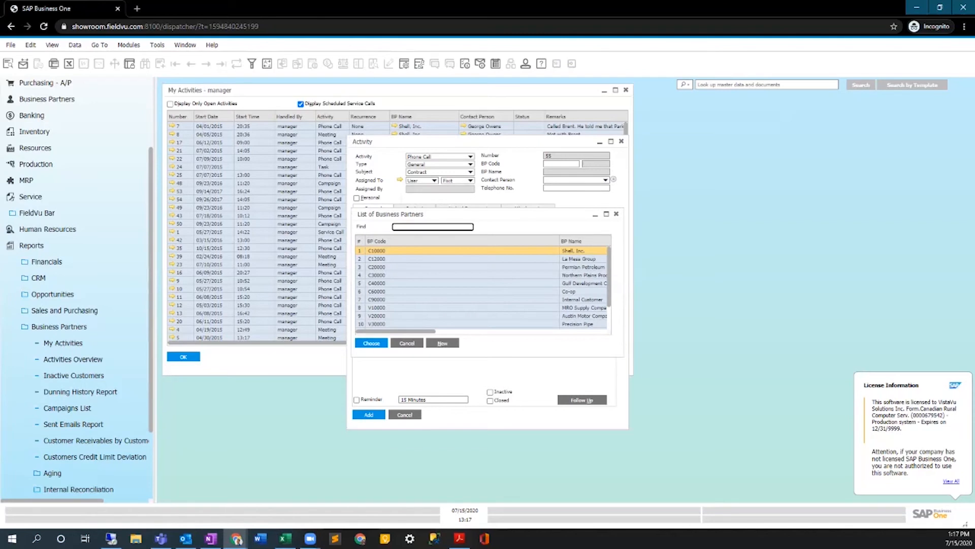
{"action": "double_click", "coordinate": [582, 267]}
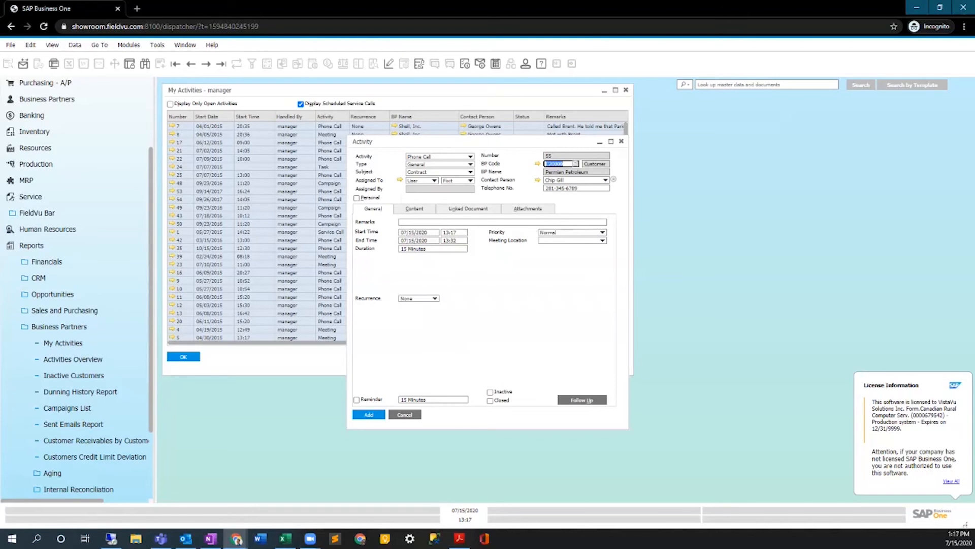
{"action": "left_click", "coordinate": [369, 414]}
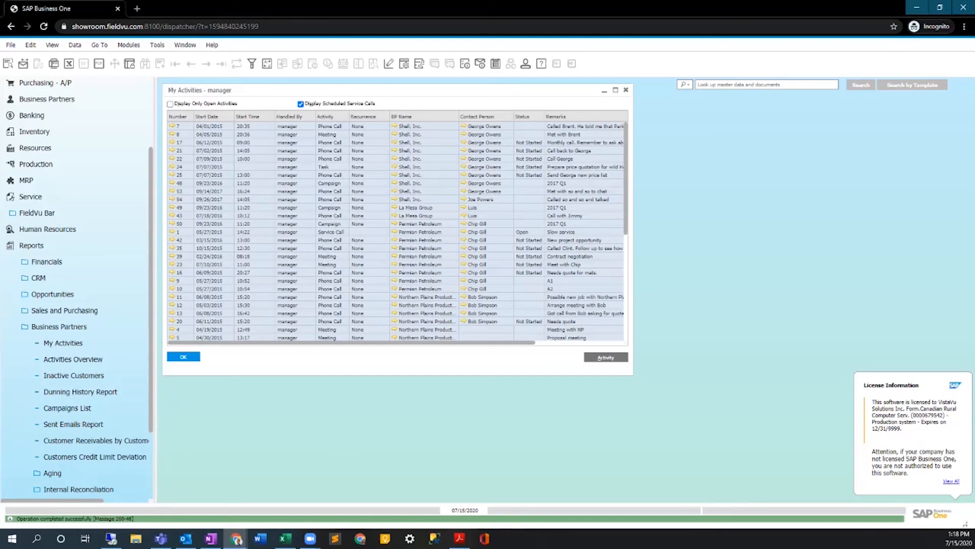
Run the G/L Accounts and Business Partners report from the Financials accounting reports, keeping the preset selection criteria.
{"action": "scroll", "coordinate": [76, 425], "scroll_direction": "down", "scroll_amount": 3}
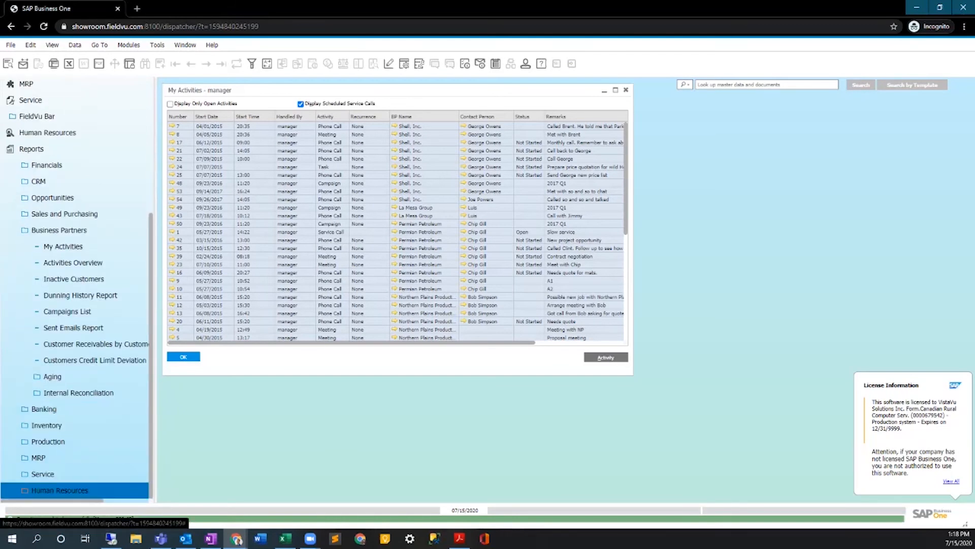
{"action": "scroll", "coordinate": [77, 229], "scroll_direction": "up", "scroll_amount": 5}
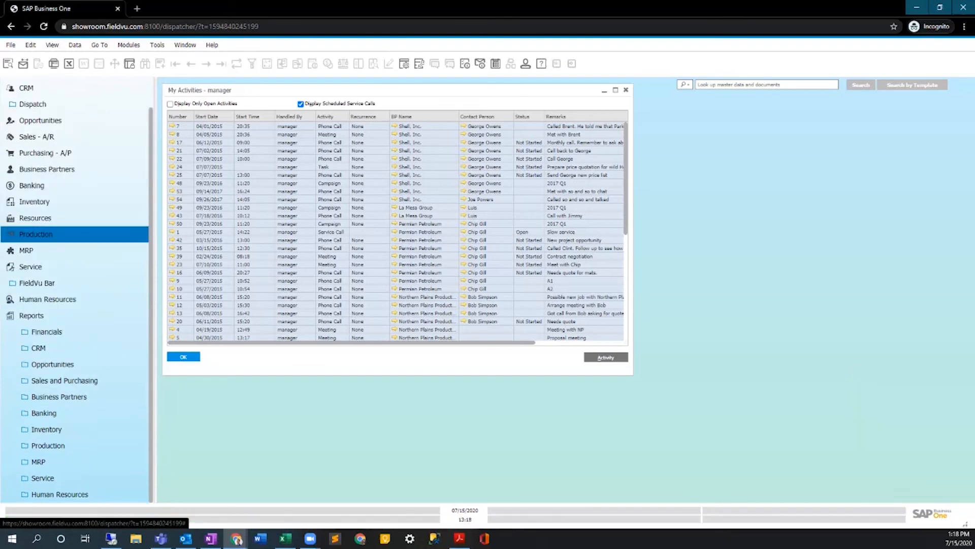
{"action": "left_click", "coordinate": [31, 315]}
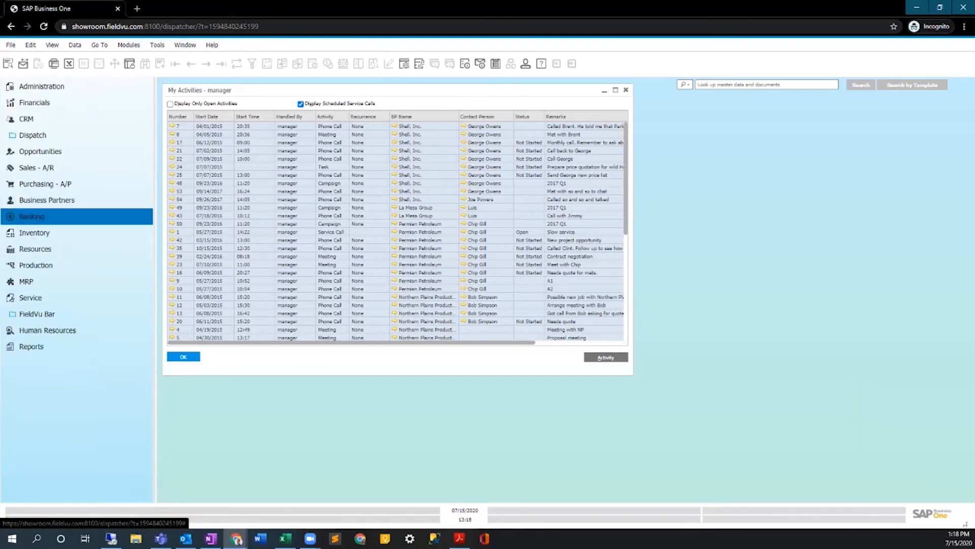
{"action": "left_click", "coordinate": [42, 86]}
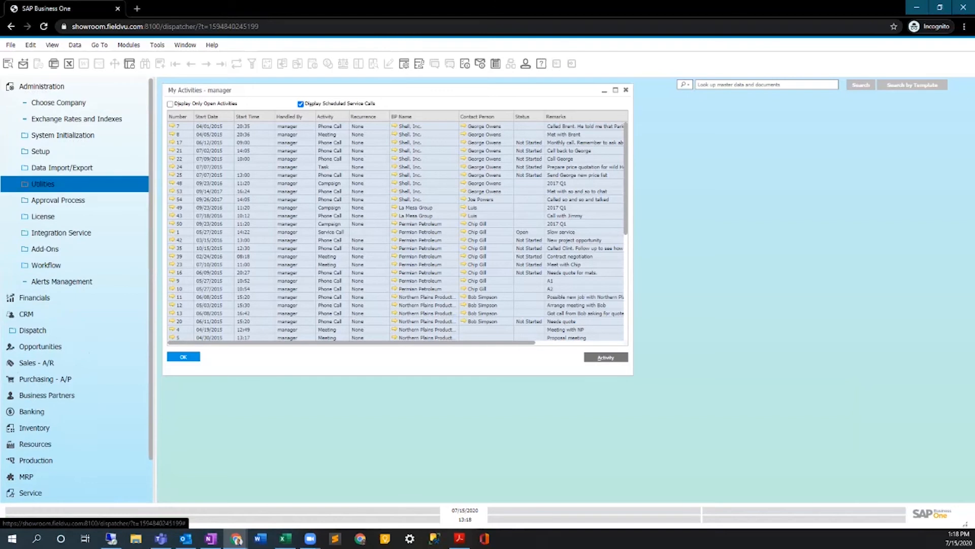
{"action": "left_click", "coordinate": [35, 297]}
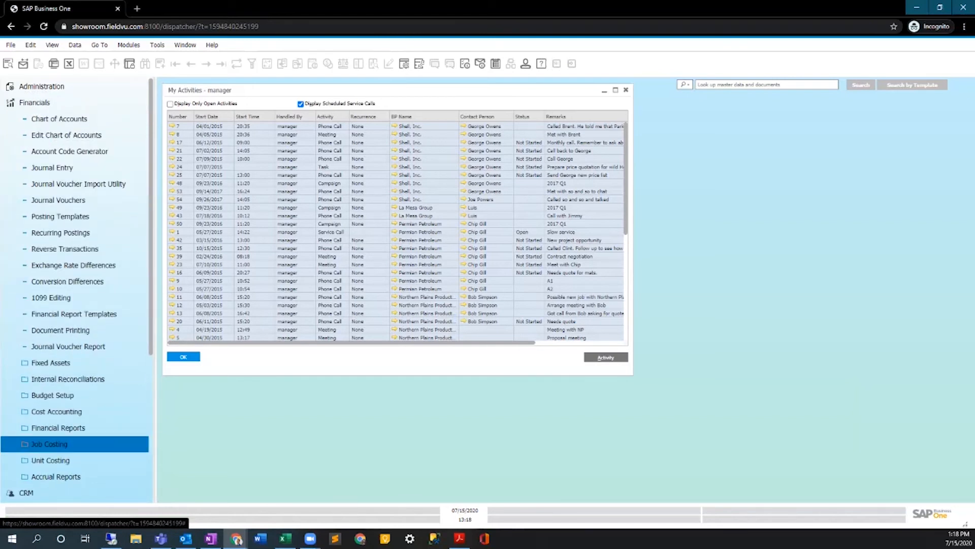
{"action": "scroll", "coordinate": [50, 432], "scroll_direction": "down", "scroll_amount": 1}
{"action": "left_click", "coordinate": [58, 377]}
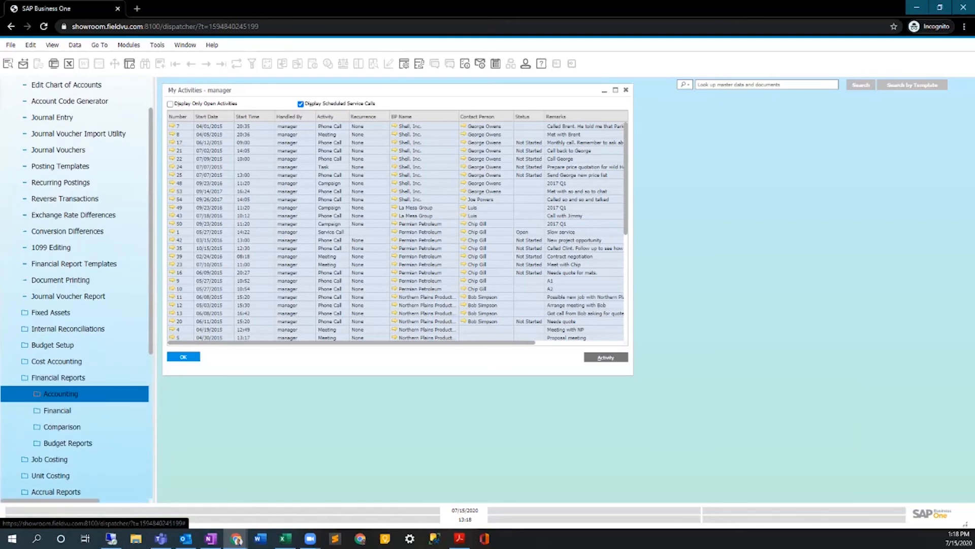
{"action": "left_click", "coordinate": [60, 394]}
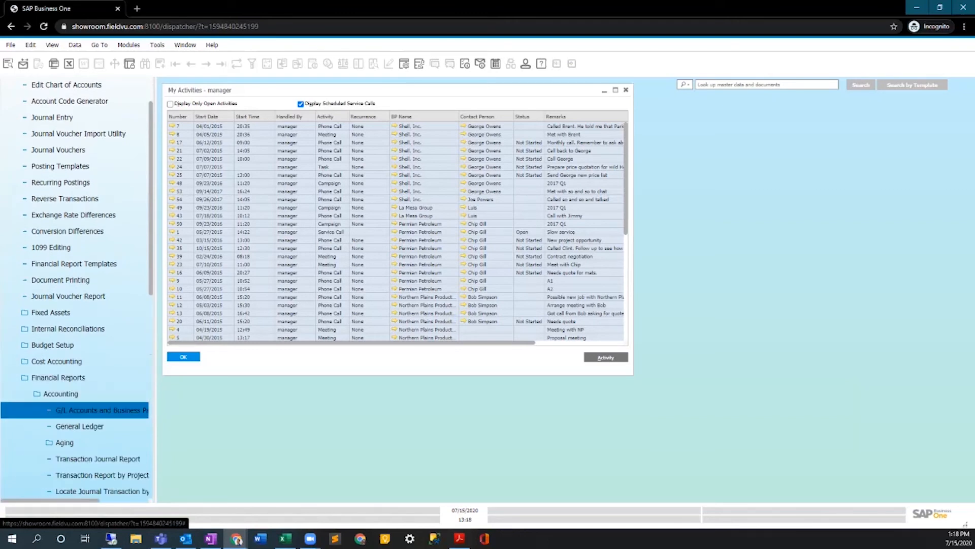
{"action": "left_click", "coordinate": [100, 410]}
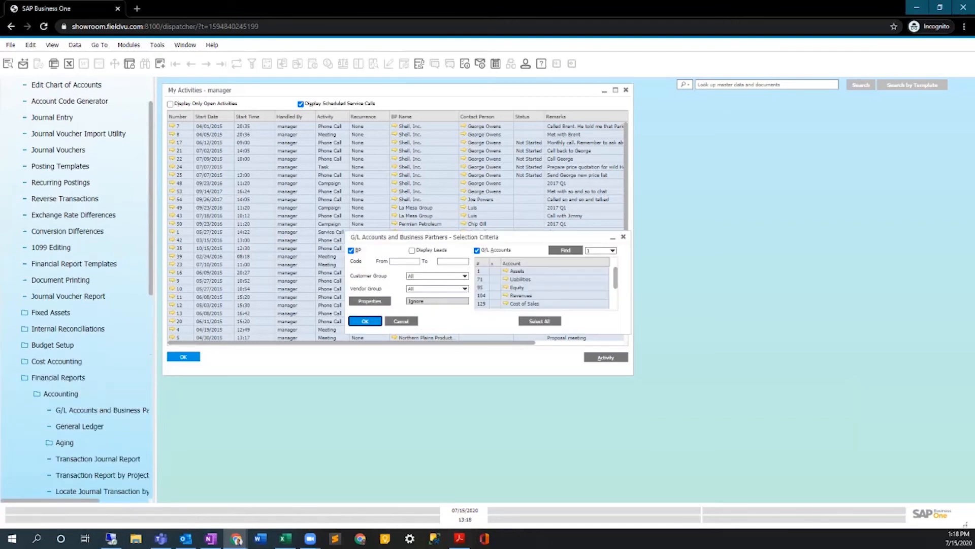
{"action": "key", "text": "Return"}
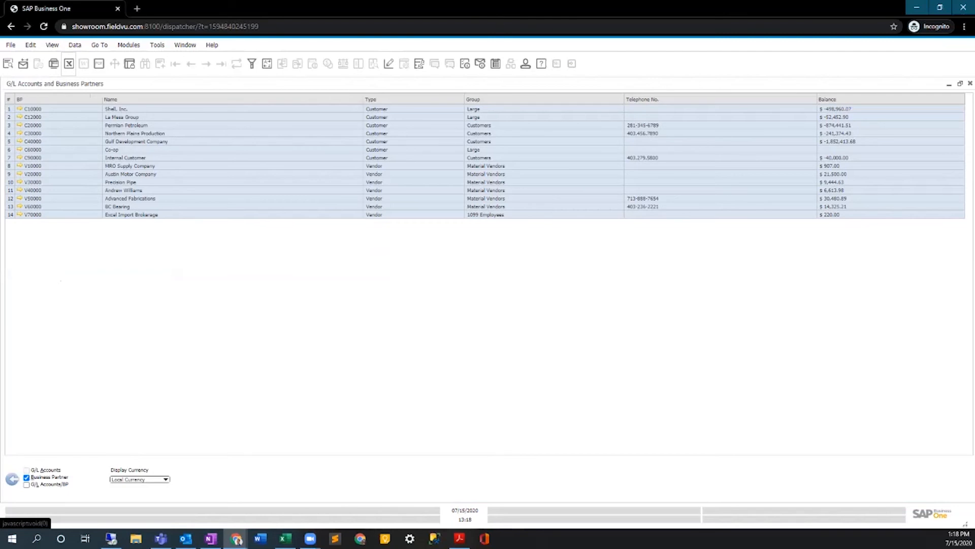
Export the report to an .xls file, keeping the file name G_L Accounts and Business Partners.
{"action": "left_click", "coordinate": [69, 64]}
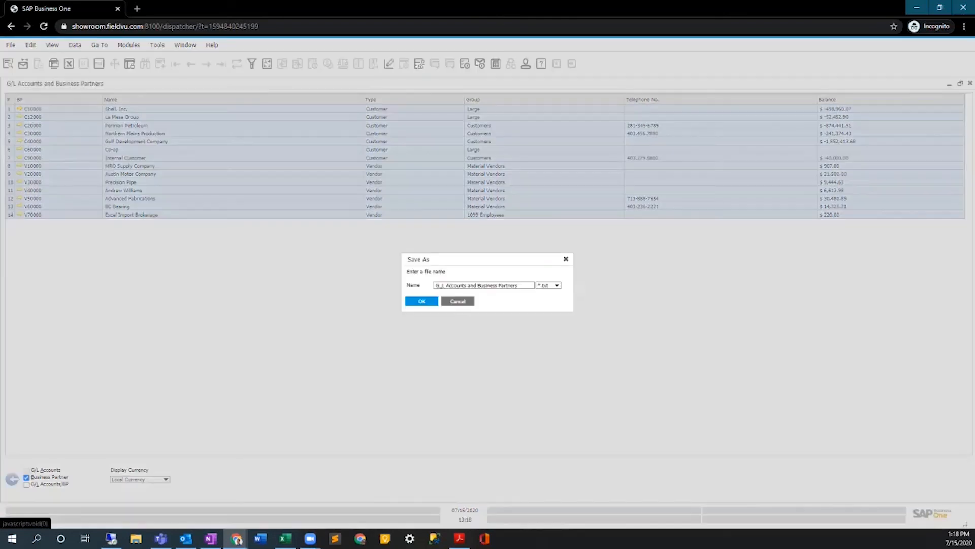
{"action": "left_click", "coordinate": [556, 285]}
{"action": "left_click", "coordinate": [543, 299]}
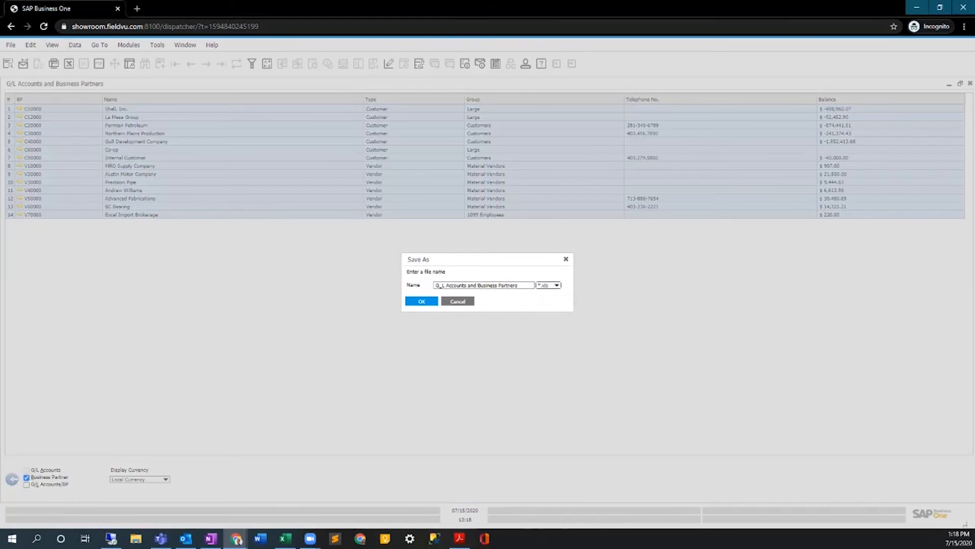
{"action": "left_click", "coordinate": [483, 286]}
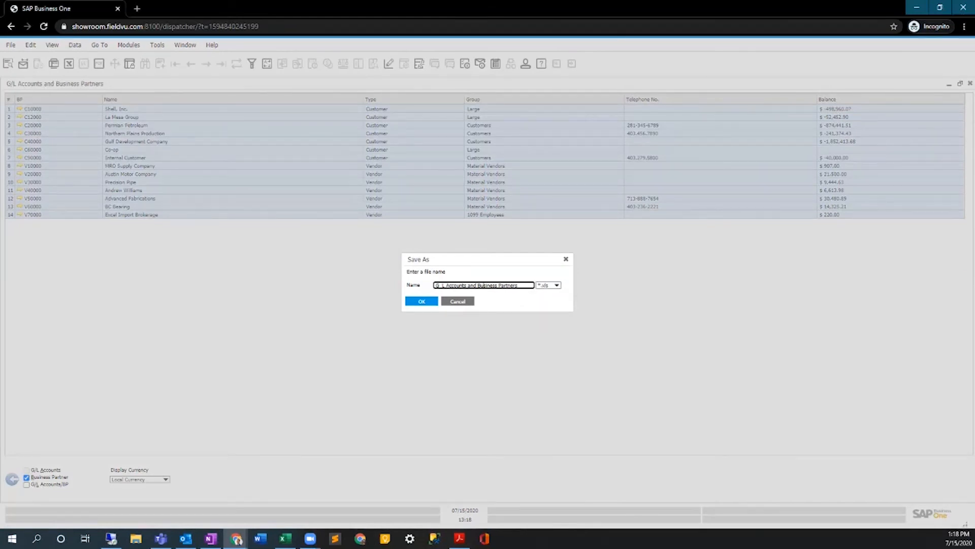
{"action": "key", "text": "Return"}
{"action": "key", "text": "Return"}
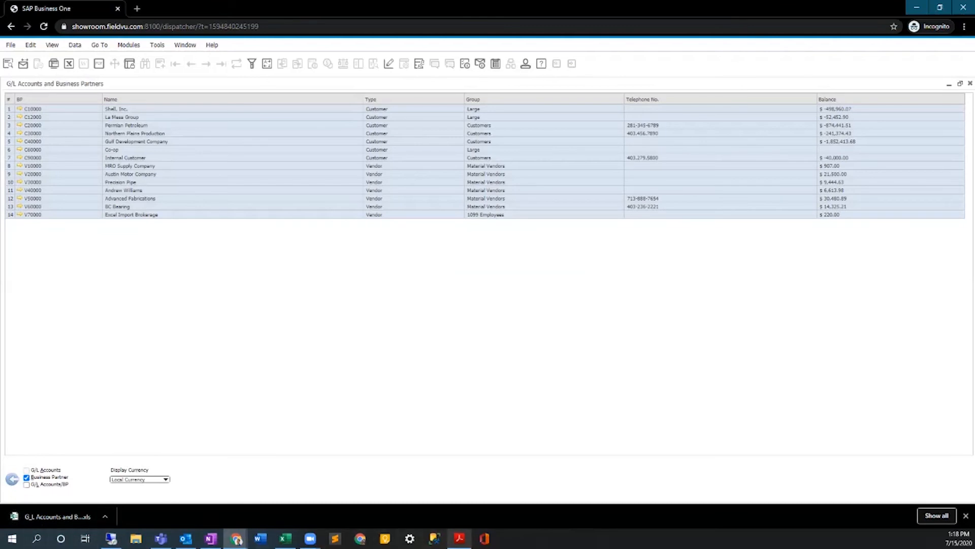
Switch to Excel to view the already open TEST_General Ledger.xls workbook, and minimize it.
{"action": "mouse_move", "coordinate": [285, 538]}
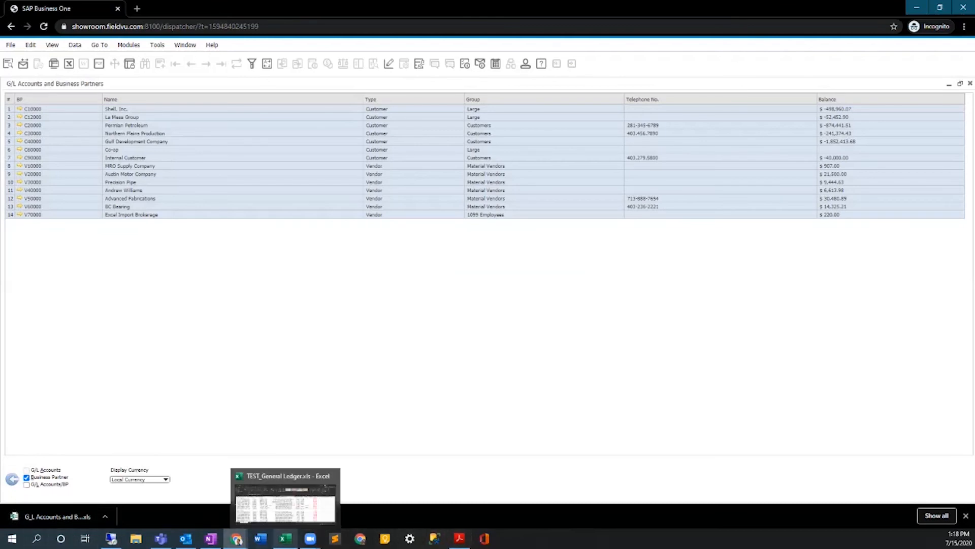
{"action": "left_click", "coordinate": [285, 501]}
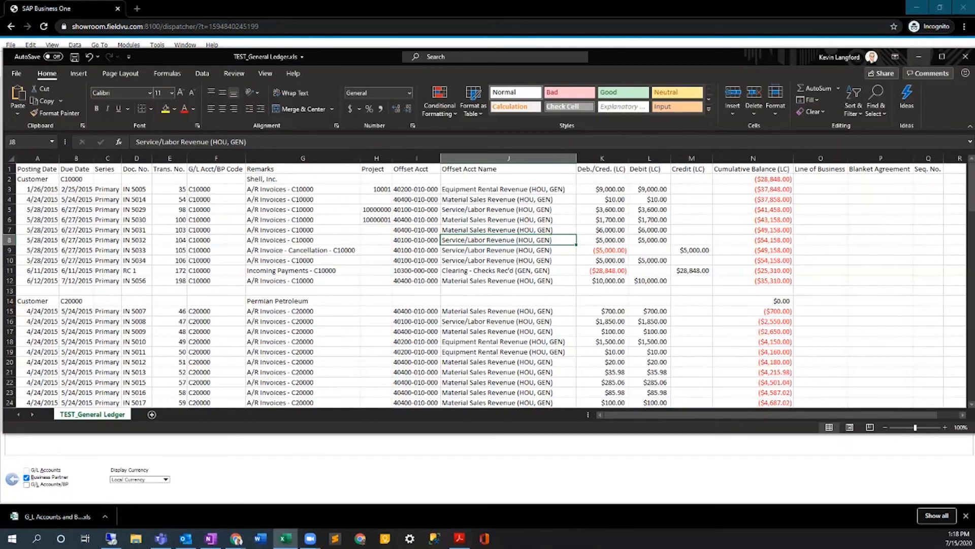
{"action": "left_click", "coordinate": [919, 57]}
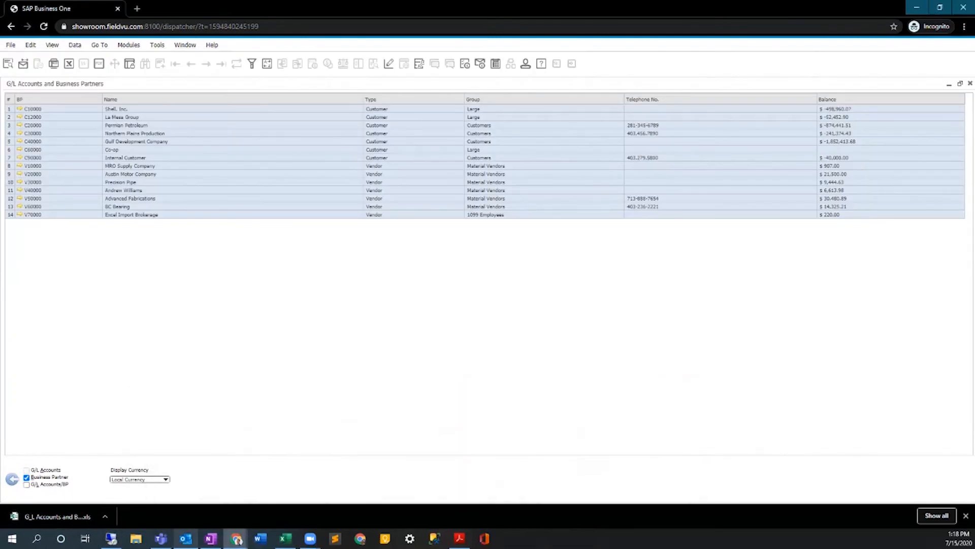
{"action": "mouse_move", "coordinate": [285, 538]}
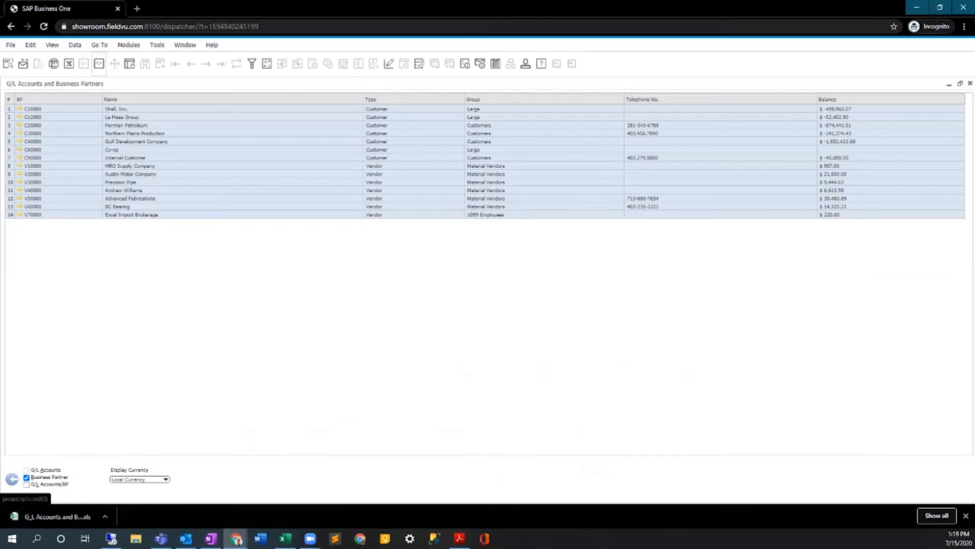
Open the downloaded G_L Accounts and Business Partners.xls in Excel, accept the file format warning, view the data, and minimize the Excel windows.
{"action": "left_click", "coordinate": [58, 516]}
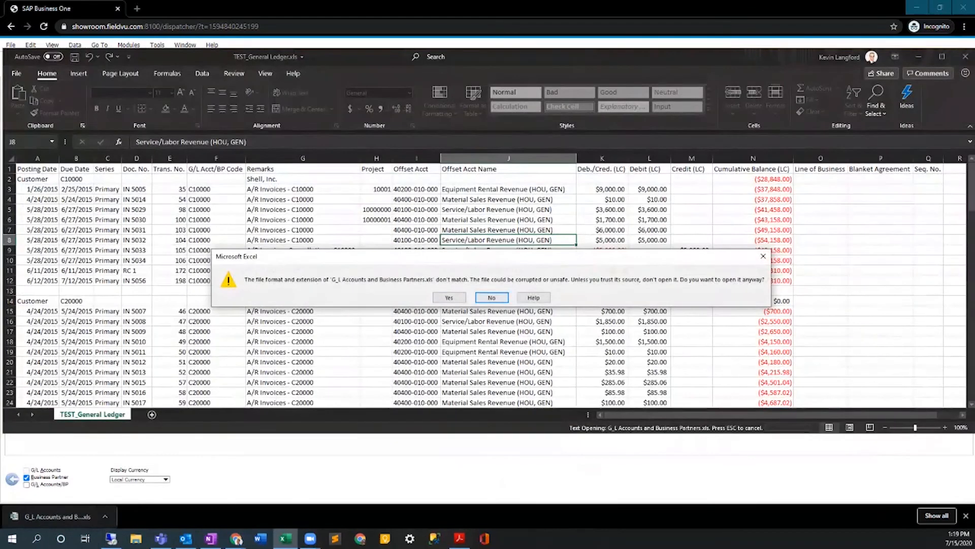
{"action": "key", "text": "Return"}
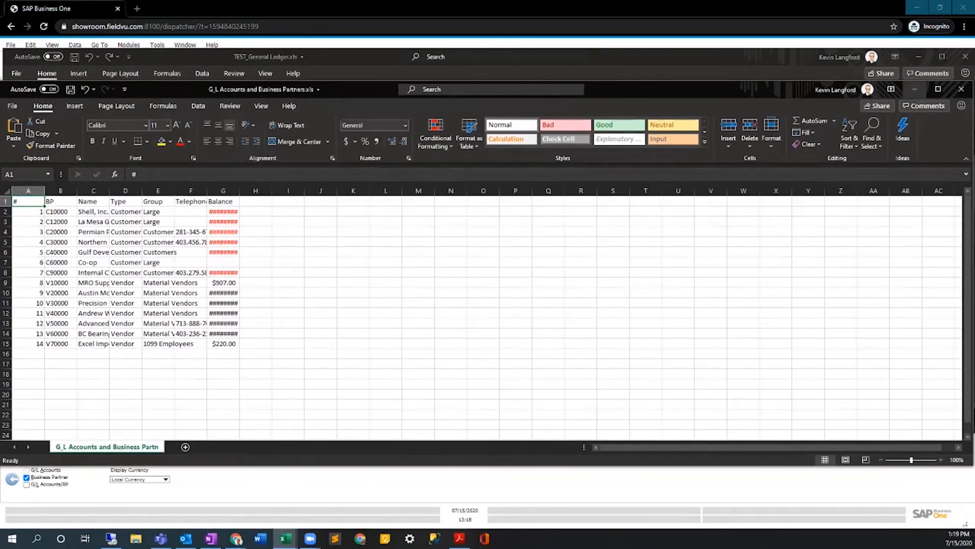
{"action": "left_click", "coordinate": [915, 88]}
{"action": "left_click", "coordinate": [918, 56]}
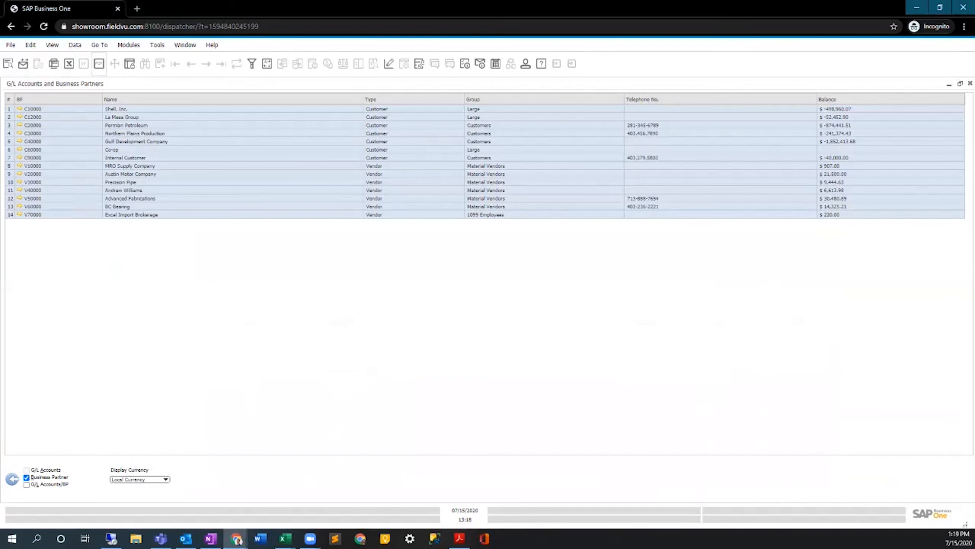
Bring up the print options for the G/L Accounts and Business Partners report, cancel them, and close the report.
{"action": "key", "text": "ctrl+p"}
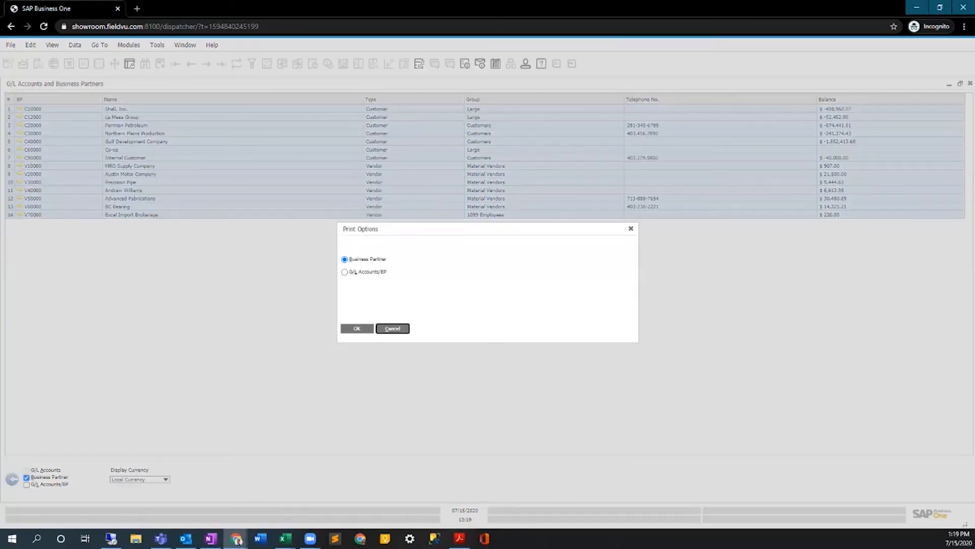
{"action": "left_click", "coordinate": [392, 328]}
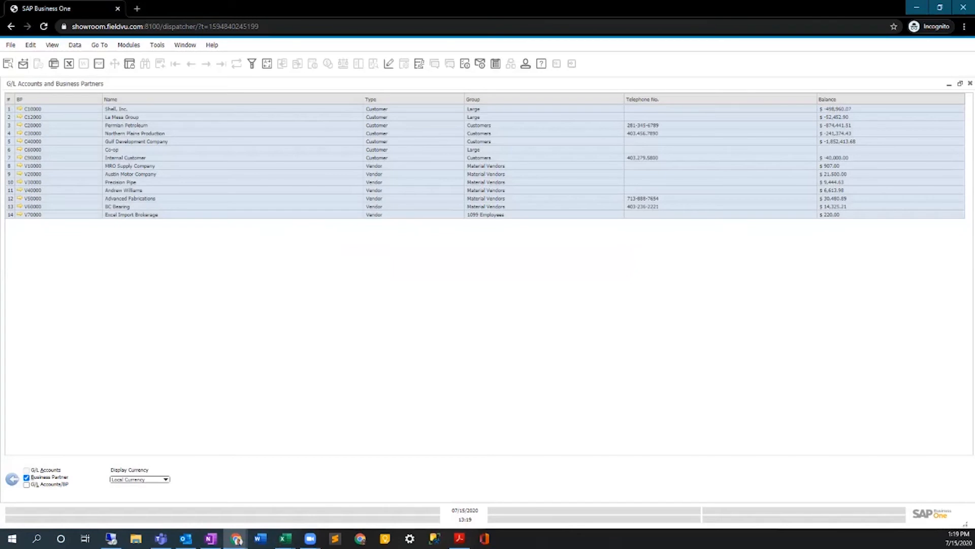
{"action": "left_click", "coordinate": [971, 83]}
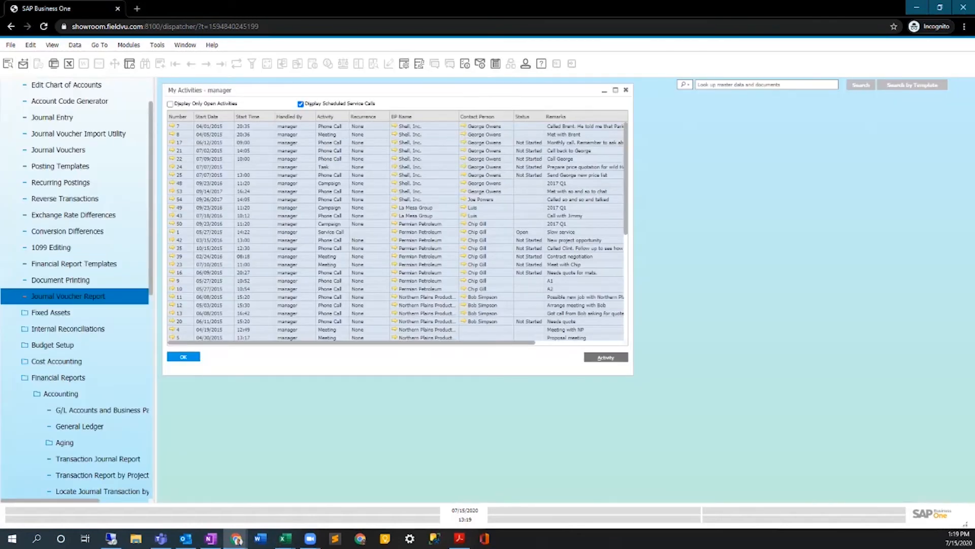
Run the General Ledger report with the preset selection criteria, output it as a PDF, and view its pages in Acrobat Reader.
{"action": "left_click", "coordinate": [79, 426]}
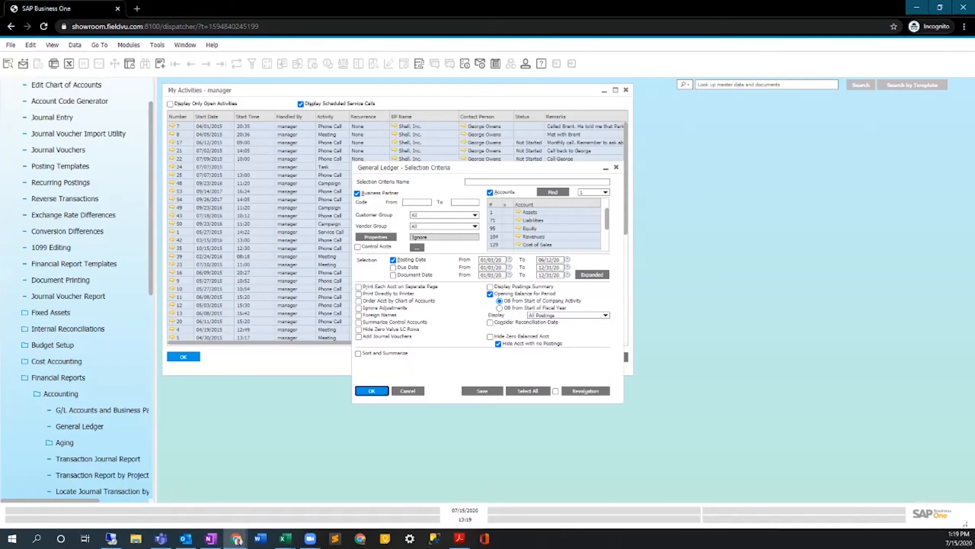
{"action": "key", "text": "Return"}
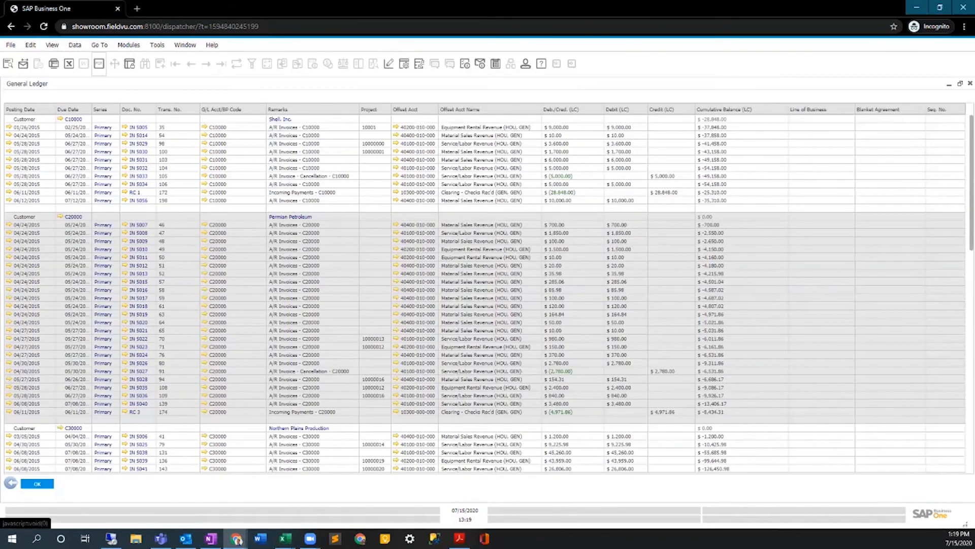
{"action": "key", "text": "ctrl+p"}
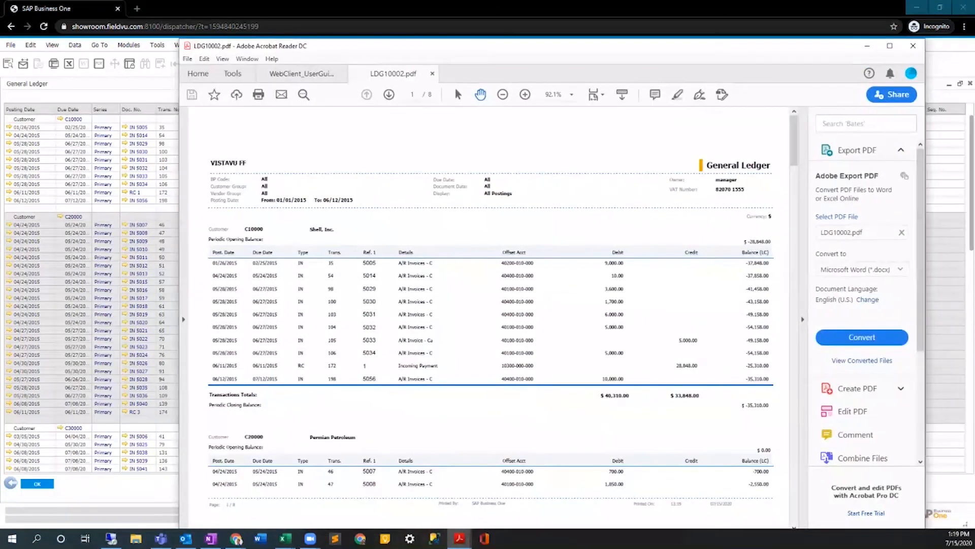
{"action": "left_click_drag", "start_coordinate": [790, 136], "coordinate": [790, 161]}
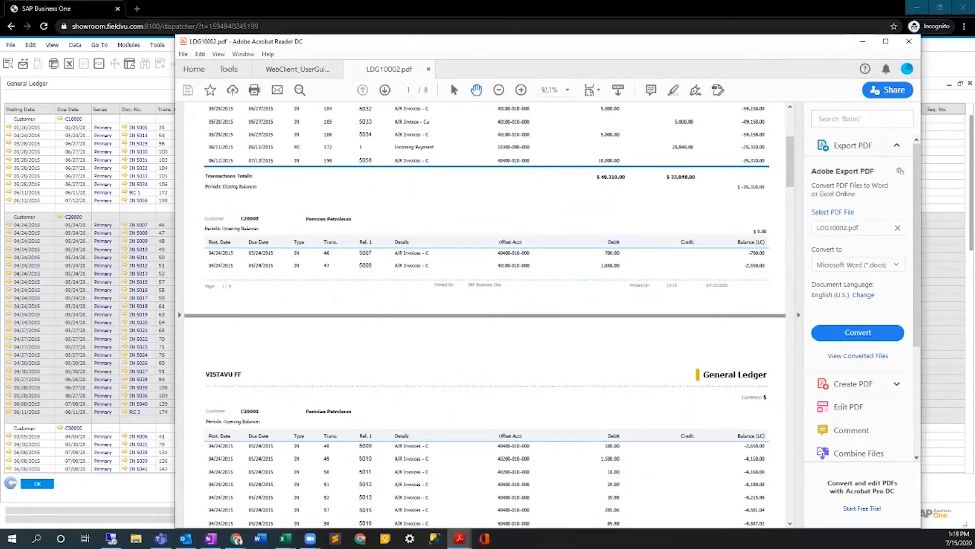
Minimize Acrobat Reader and rerun the General Ledger report from its selection criteria.
{"action": "left_click", "coordinate": [862, 41]}
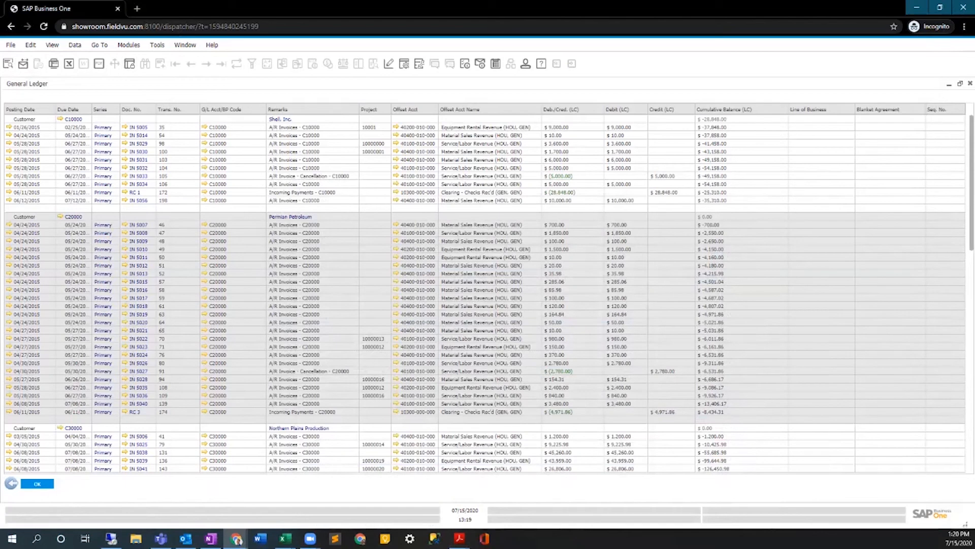
{"action": "left_click", "coordinate": [10, 483]}
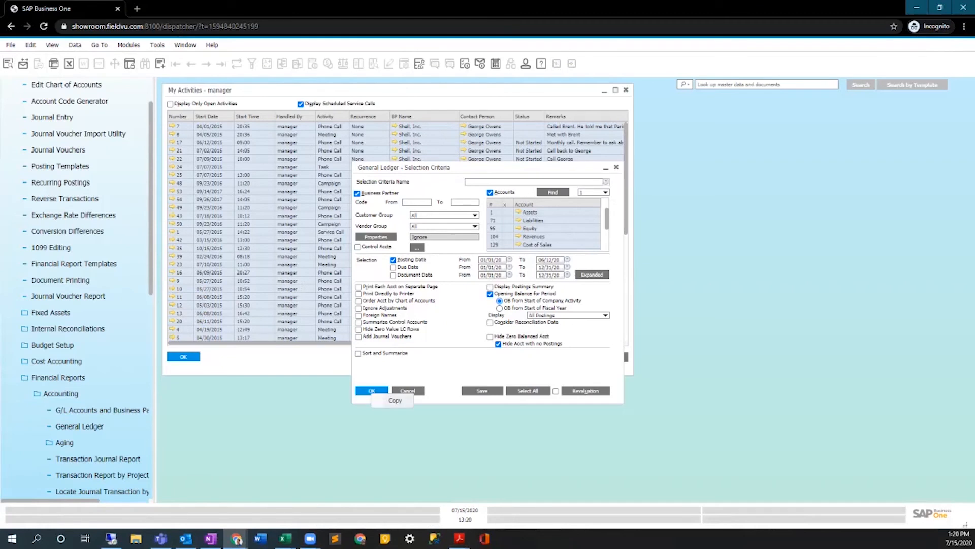
{"action": "left_click", "coordinate": [372, 391]}
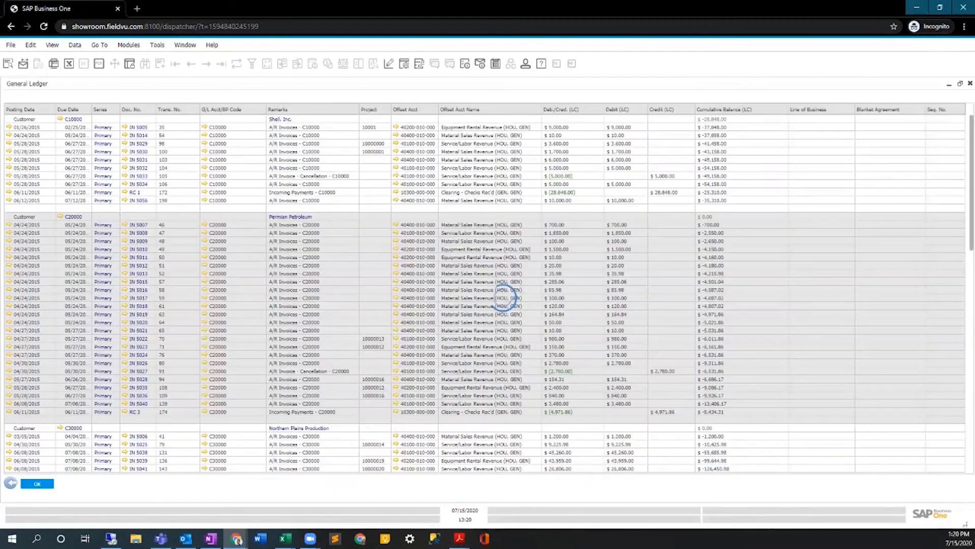
Preview the General Ledger report with the General Ledger - CR (US) (System) layout and view it through to the last page.
{"action": "left_click", "coordinate": [10, 46]}
{"action": "left_click", "coordinate": [59, 106]}
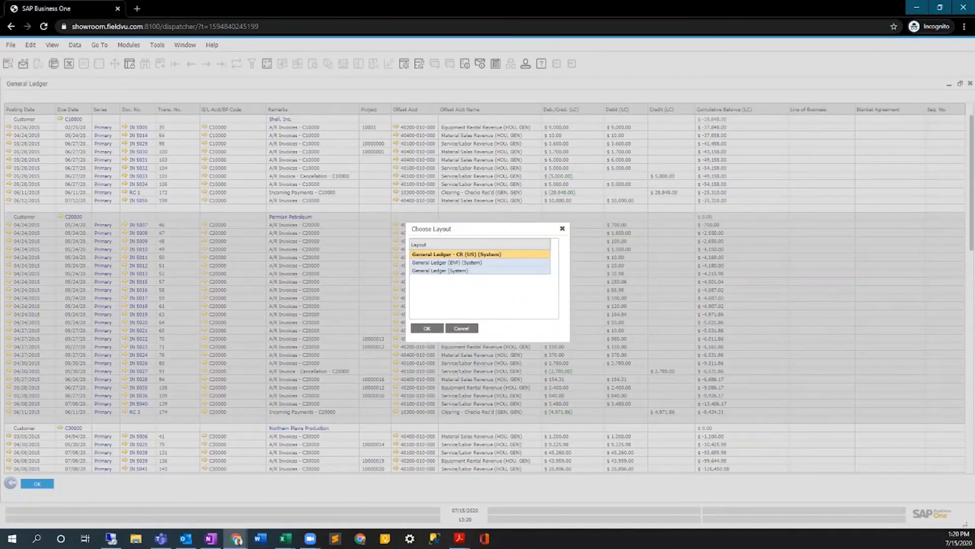
{"action": "left_click", "coordinate": [427, 328]}
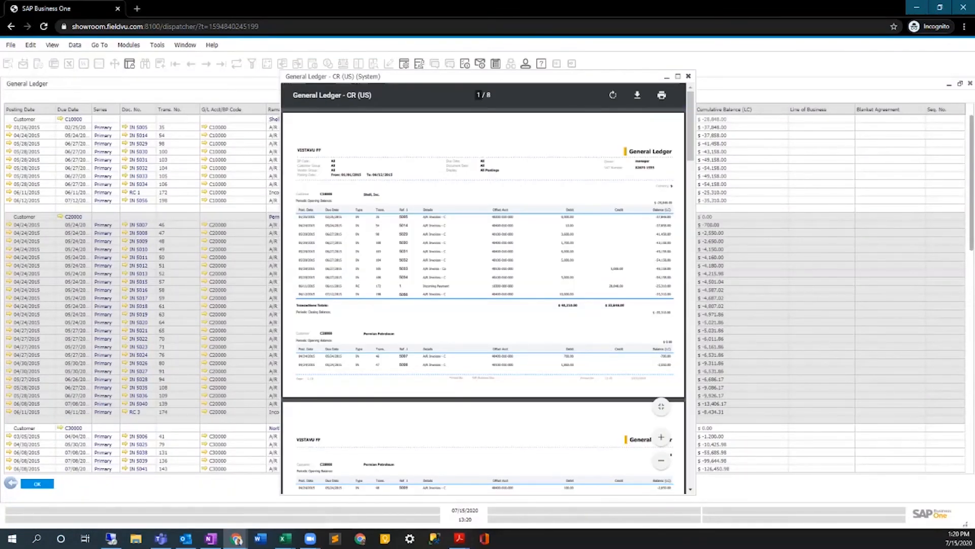
{"action": "scroll", "coordinate": [483, 300], "scroll_direction": "down", "scroll_amount": 1}
{"action": "scroll", "coordinate": [484, 300], "scroll_direction": "down", "scroll_amount": 8}
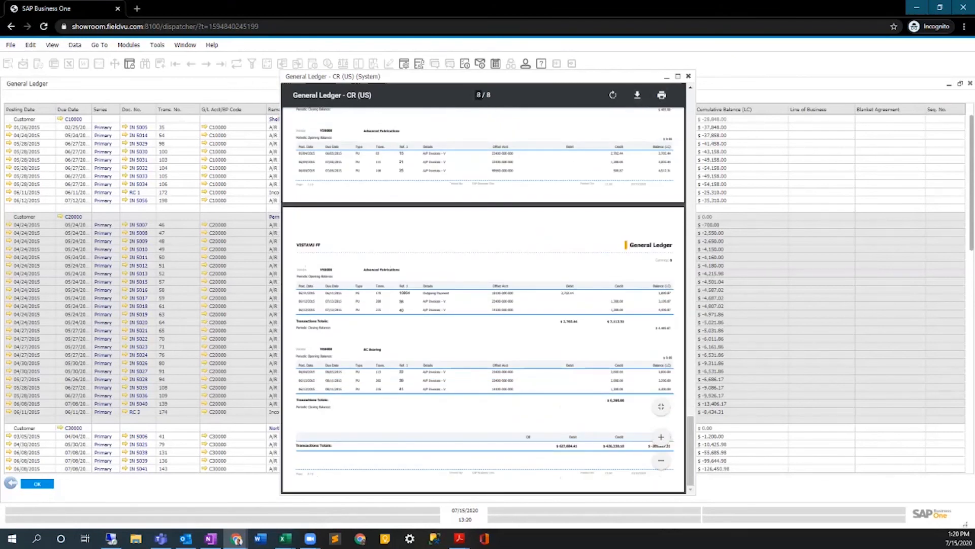
Save the previewed General Ledger report as gsapi.pdf and view it in Acrobat Reader.
{"action": "left_click_drag", "start_coordinate": [335, 76], "coordinate": [172, 63]}
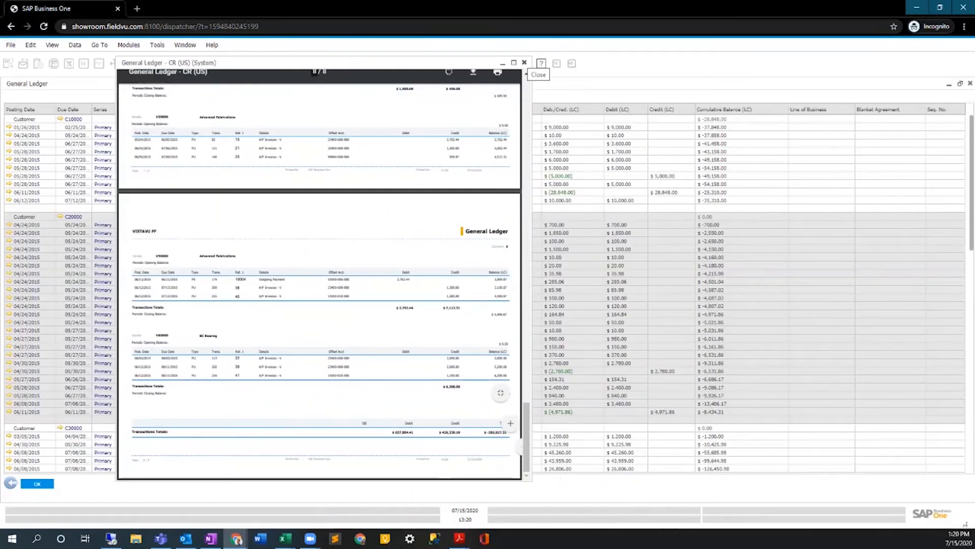
{"action": "left_click", "coordinate": [473, 81]}
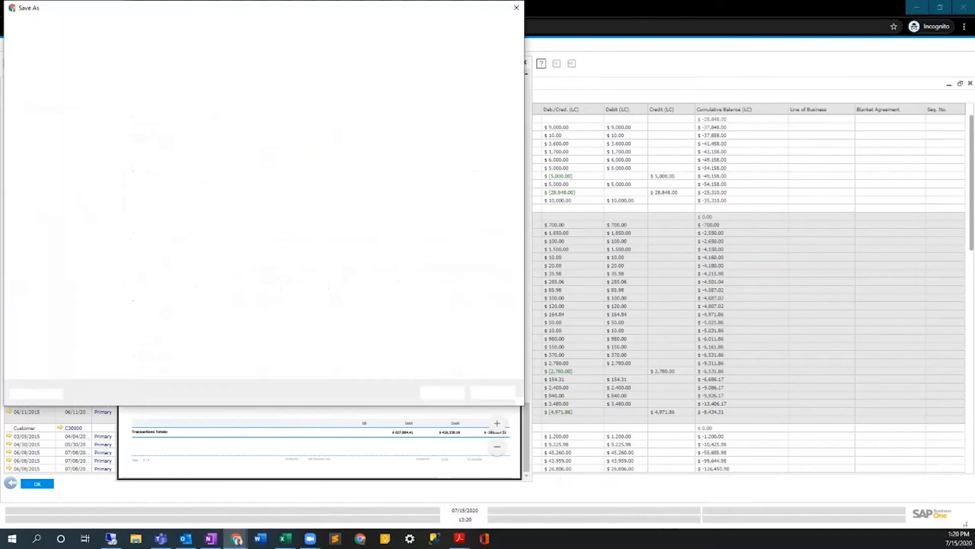
{"action": "left_click", "coordinate": [443, 393]}
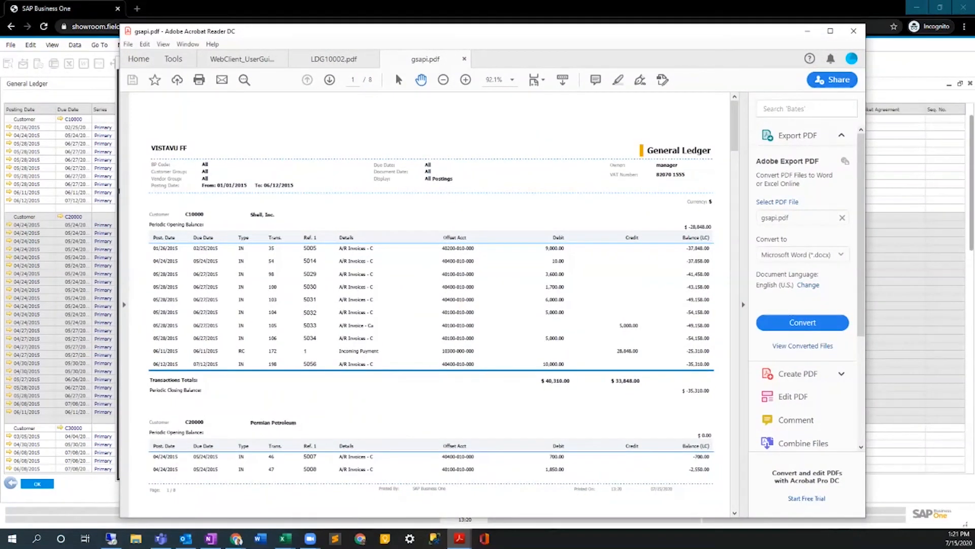
Compare the saved PDF with the open LDG10002.pdf, minimize Acrobat Reader, and leave the report preview for the General Ledger selection criteria.
{"action": "left_click", "coordinate": [333, 59]}
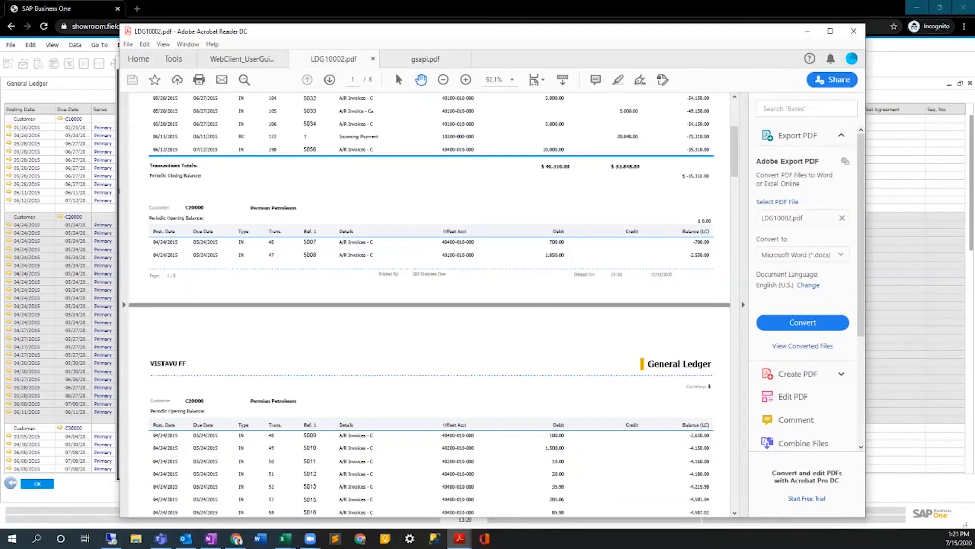
{"action": "scroll", "coordinate": [429, 305], "scroll_direction": "up", "scroll_amount": 3}
{"action": "left_click", "coordinate": [807, 31]}
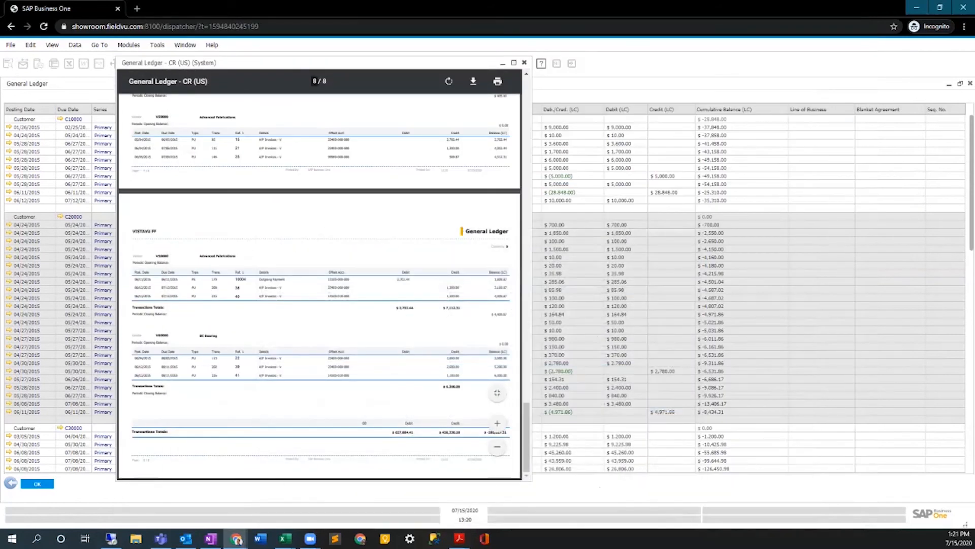
{"action": "left_click", "coordinate": [525, 63]}
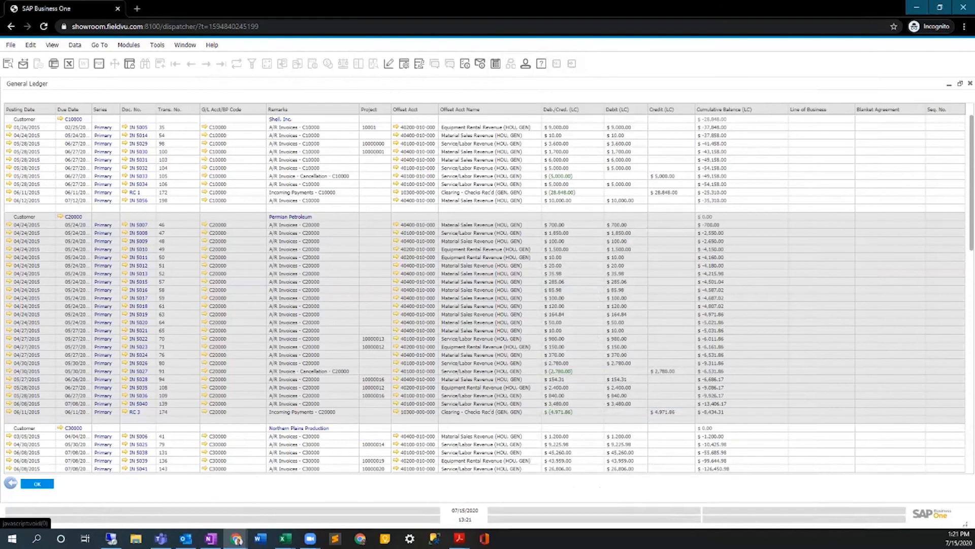
{"action": "left_click", "coordinate": [11, 483]}
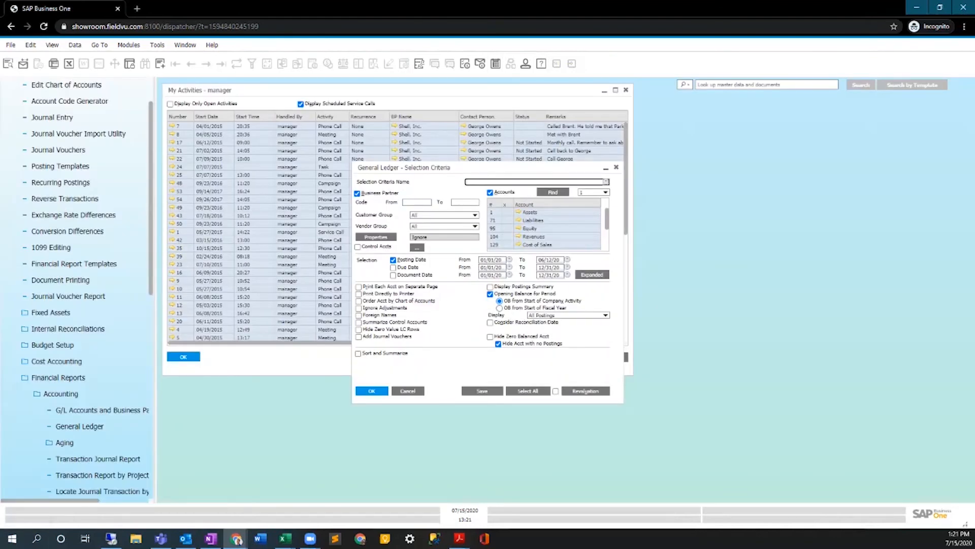
Switch to the SAP Business One client in the Remote Desktop window, open Item Master Data, and close it.
{"action": "left_click", "coordinate": [111, 539]}
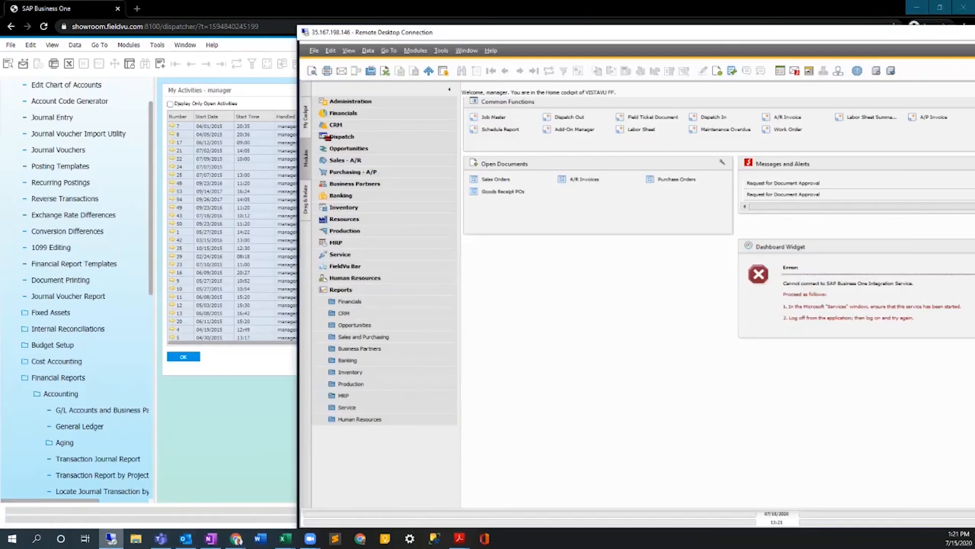
{"action": "left_click_drag", "start_coordinate": [508, 32], "coordinate": [218, 22]}
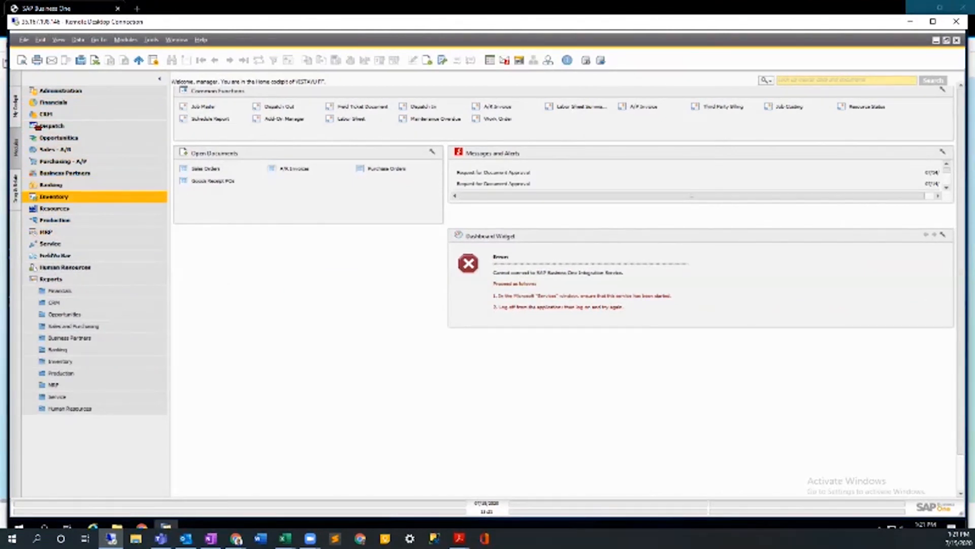
{"action": "left_click", "coordinate": [53, 196]}
{"action": "left_click", "coordinate": [69, 208]}
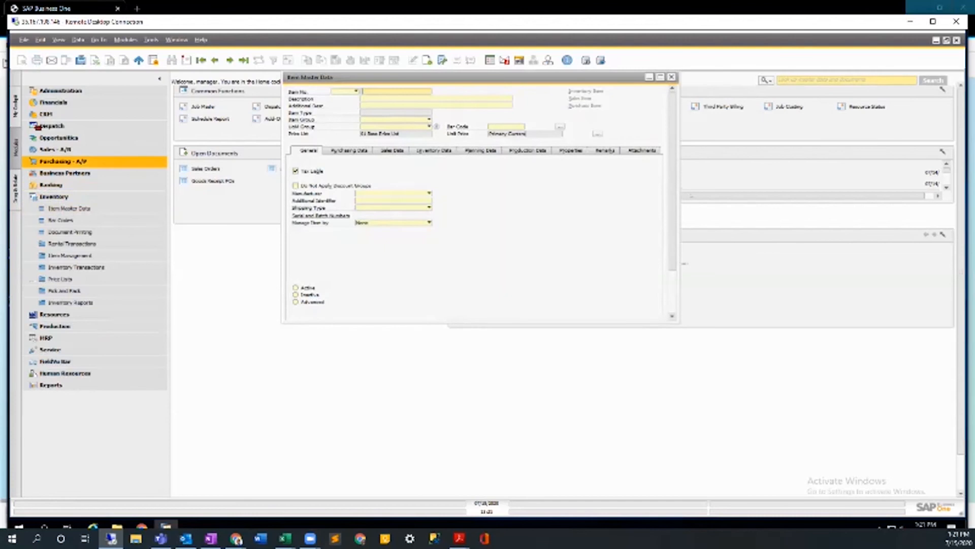
{"action": "key", "text": "Escape"}
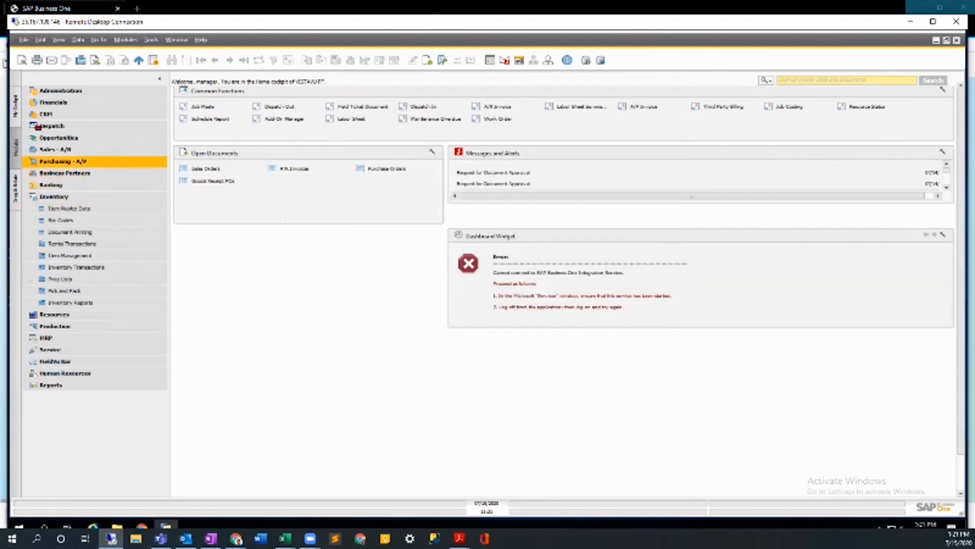
Display the last sales order in a resized, non-maximized window with its user-defined fields shown alongside.
{"action": "left_click", "coordinate": [56, 149]}
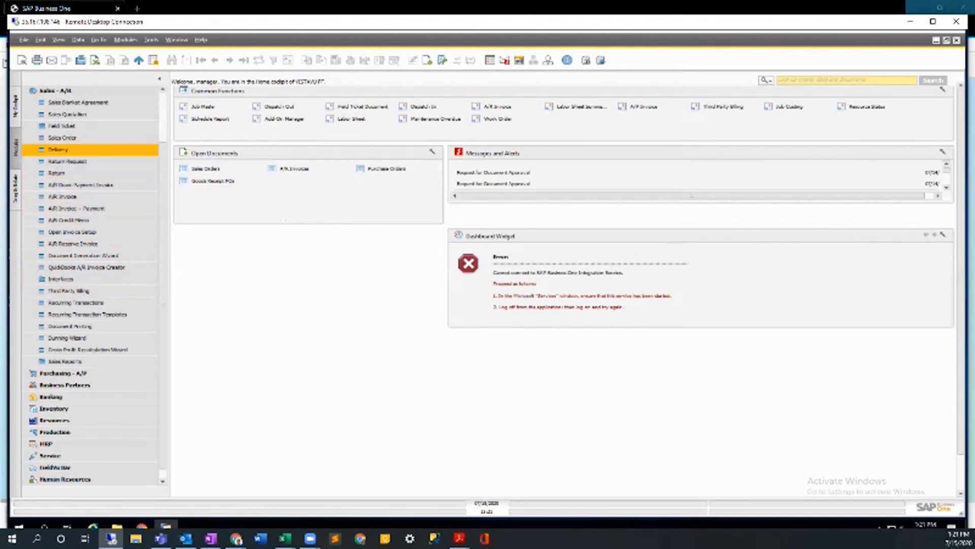
{"action": "left_click", "coordinate": [62, 137]}
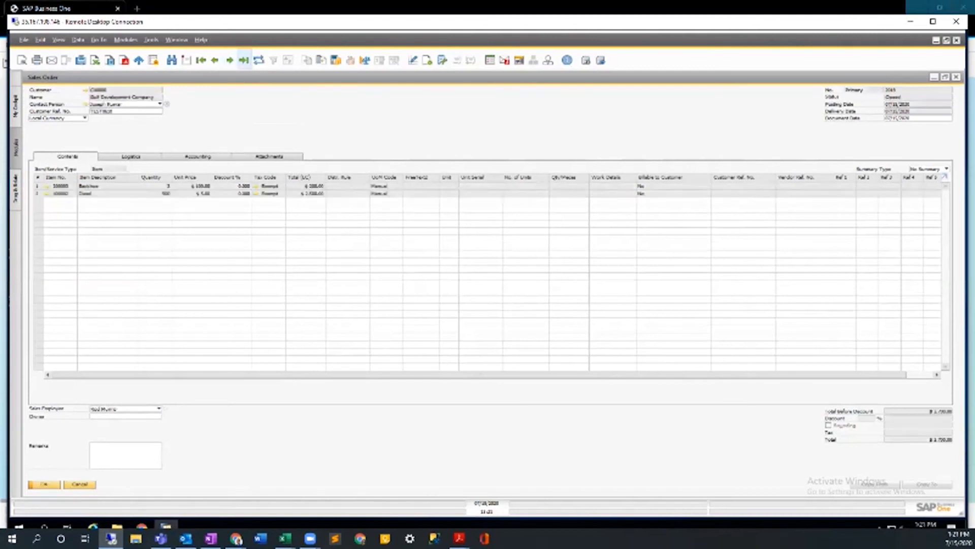
{"action": "left_click", "coordinate": [945, 77]}
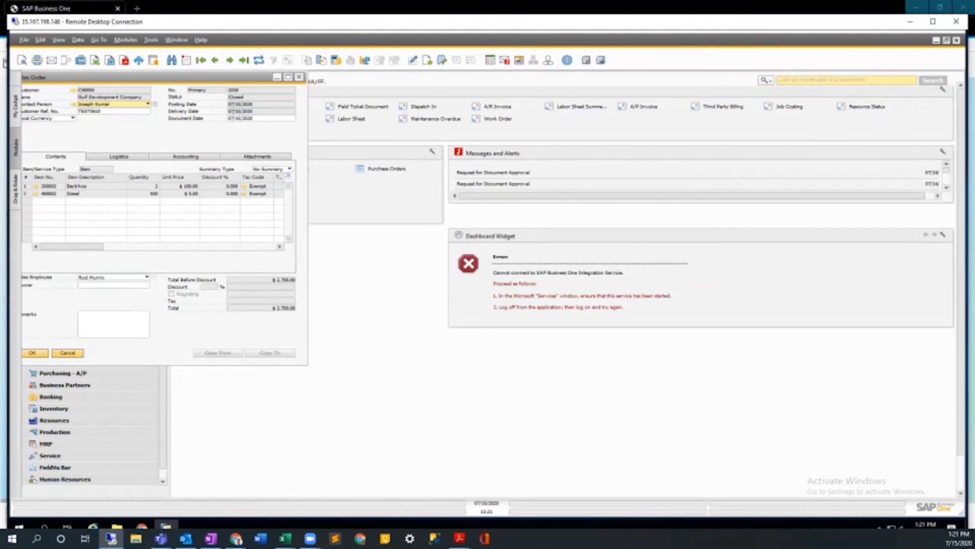
{"action": "left_click_drag", "start_coordinate": [308, 364], "coordinate": [540, 459]}
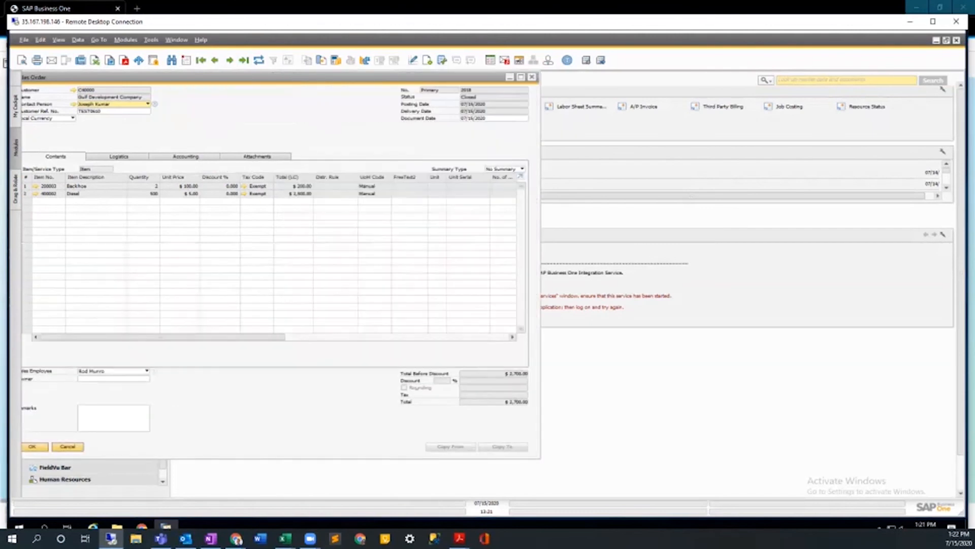
{"action": "key", "text": "ctrl+shift+u"}
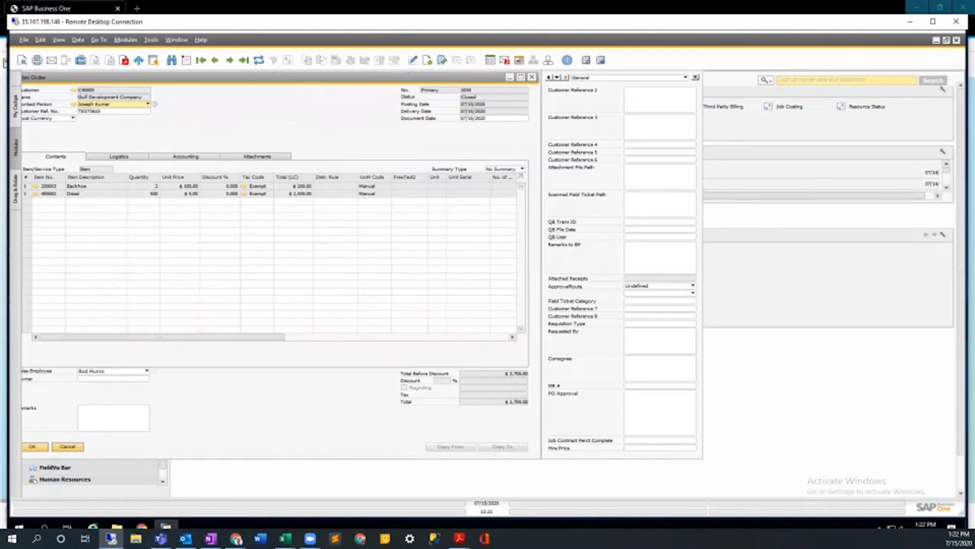
{"action": "left_click", "coordinate": [125, 39]}
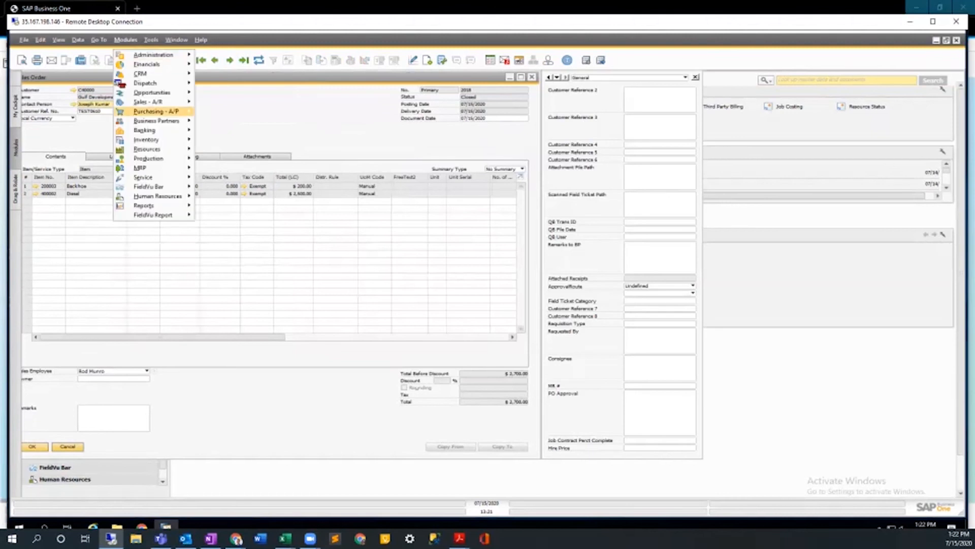
{"action": "mouse_move", "coordinate": [152, 149]}
{"action": "mouse_move", "coordinate": [152, 93]}
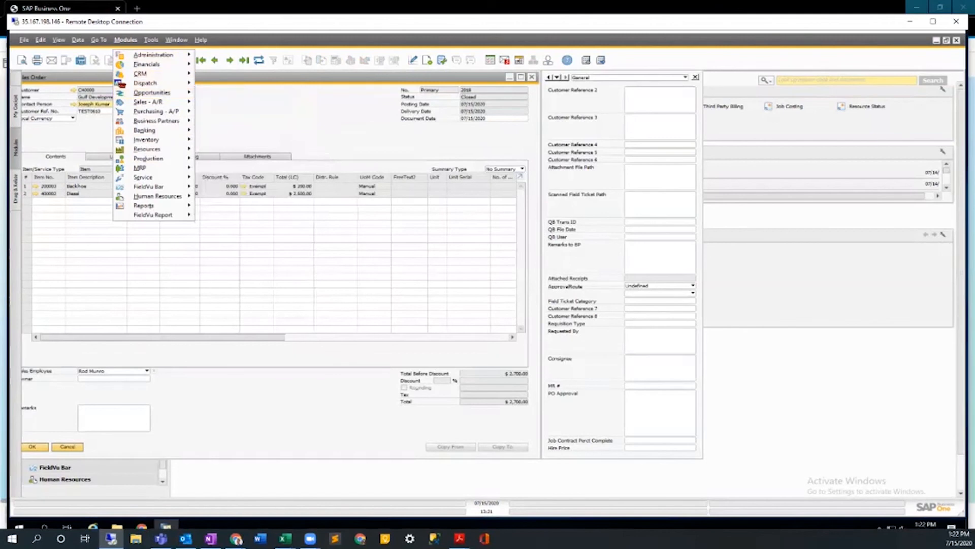
{"action": "mouse_move", "coordinate": [78, 40]}
{"action": "key", "text": "Escape"}
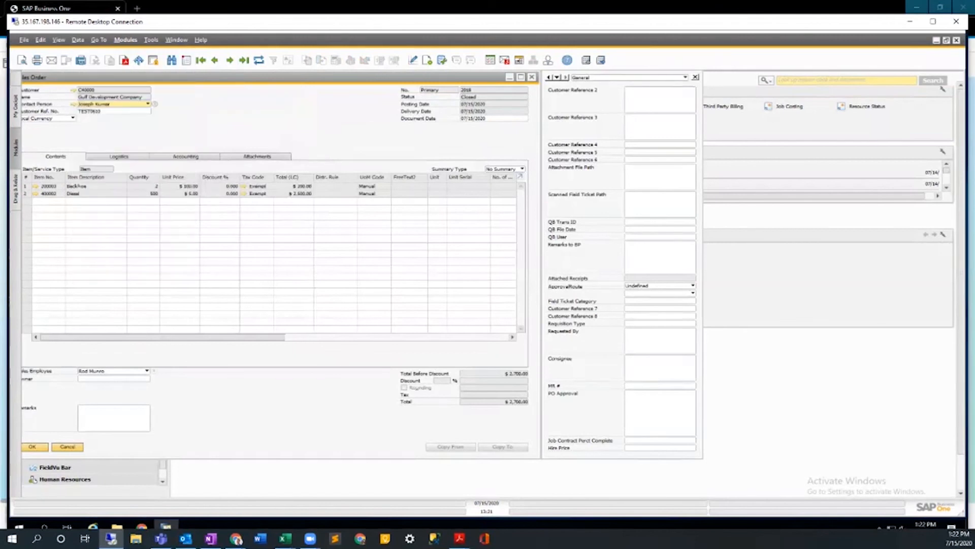
{"action": "left_click", "coordinate": [78, 40]}
{"action": "left_click", "coordinate": [59, 40]}
{"action": "key", "text": "Escape"}
Bring up the form settings of the sales order and close them.
{"action": "left_click", "coordinate": [59, 39]}
{"action": "mouse_move", "coordinate": [151, 40]}
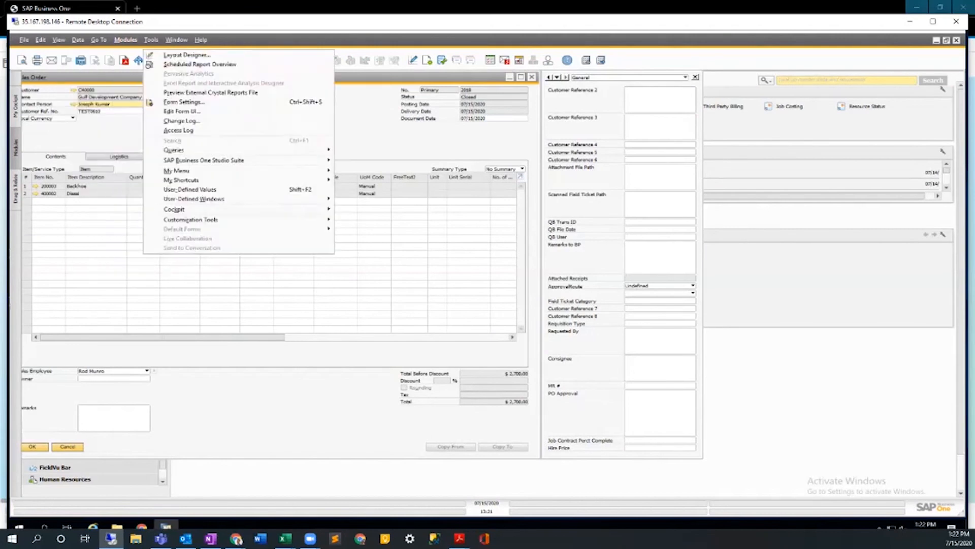
{"action": "left_click", "coordinate": [183, 102]}
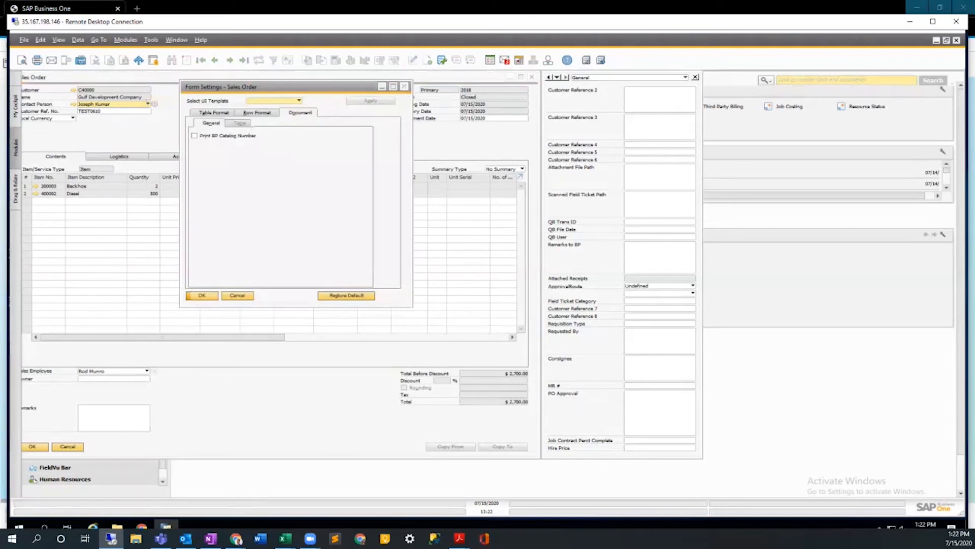
{"action": "left_click", "coordinate": [404, 87]}
Edit the sales order form's UI to move the PO Approval field onto the main form beside the totals, save, and exit edit mode.
{"action": "left_click", "coordinate": [151, 40]}
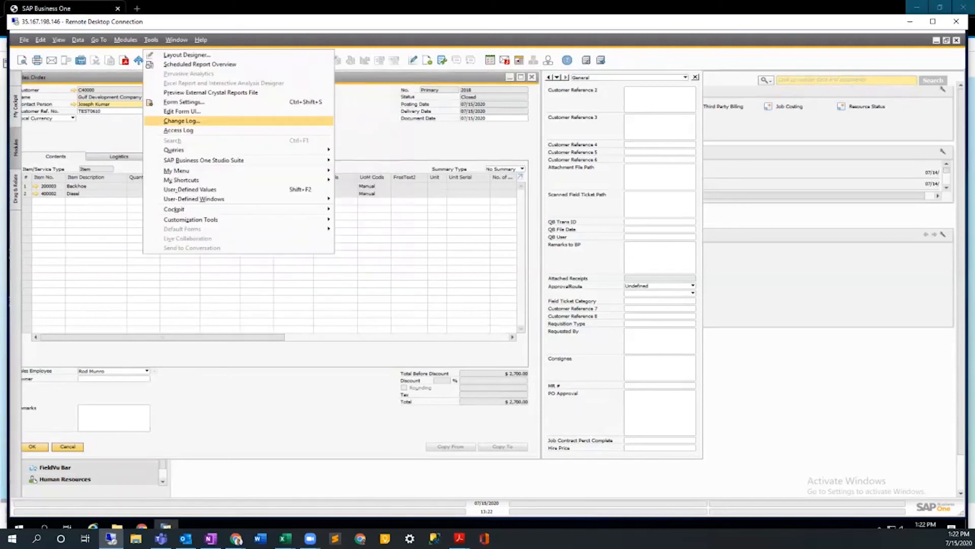
{"action": "left_click", "coordinate": [182, 111]}
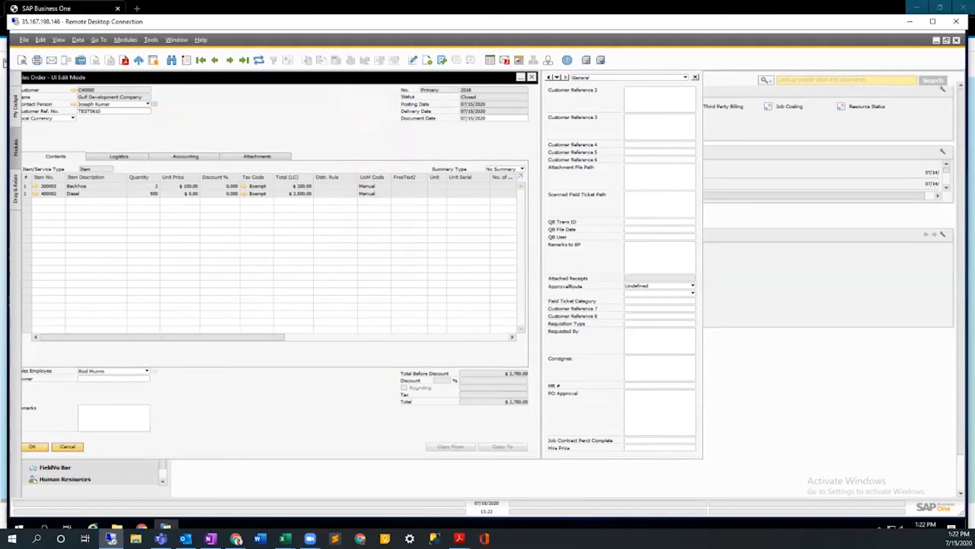
{"action": "left_click_drag", "start_coordinate": [660, 413], "coordinate": [356, 396]}
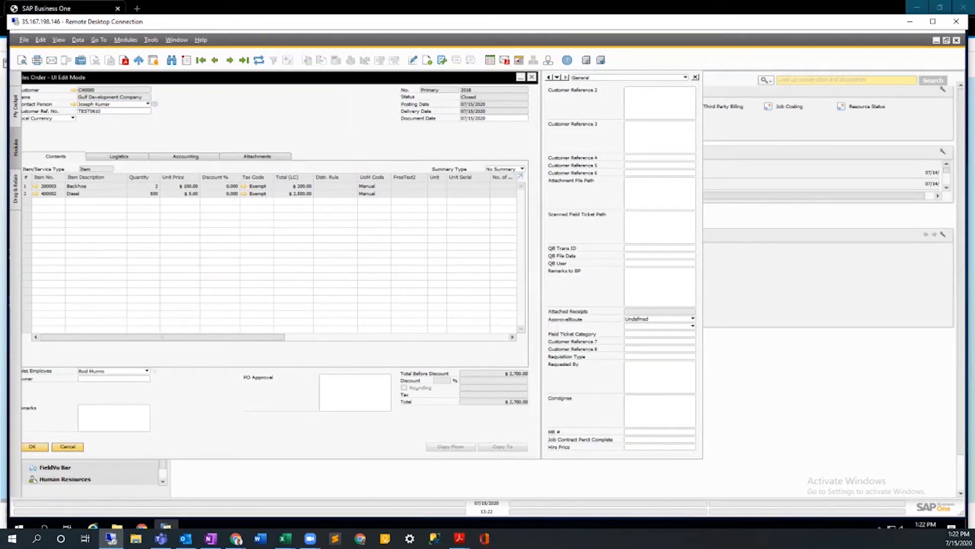
{"action": "right_click", "coordinate": [355, 434]}
{"action": "left_click", "coordinate": [380, 439]}
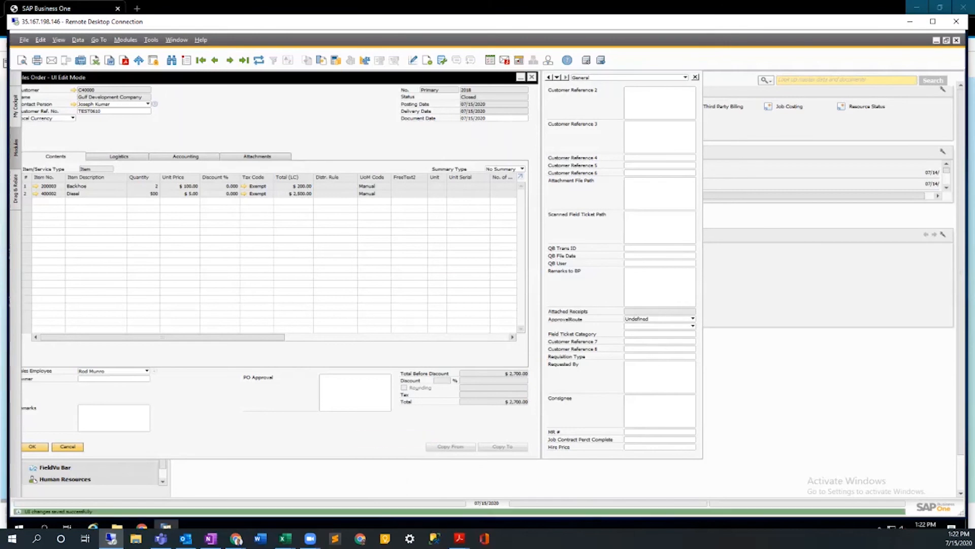
{"action": "right_click", "coordinate": [333, 423]}
{"action": "left_click", "coordinate": [358, 437]}
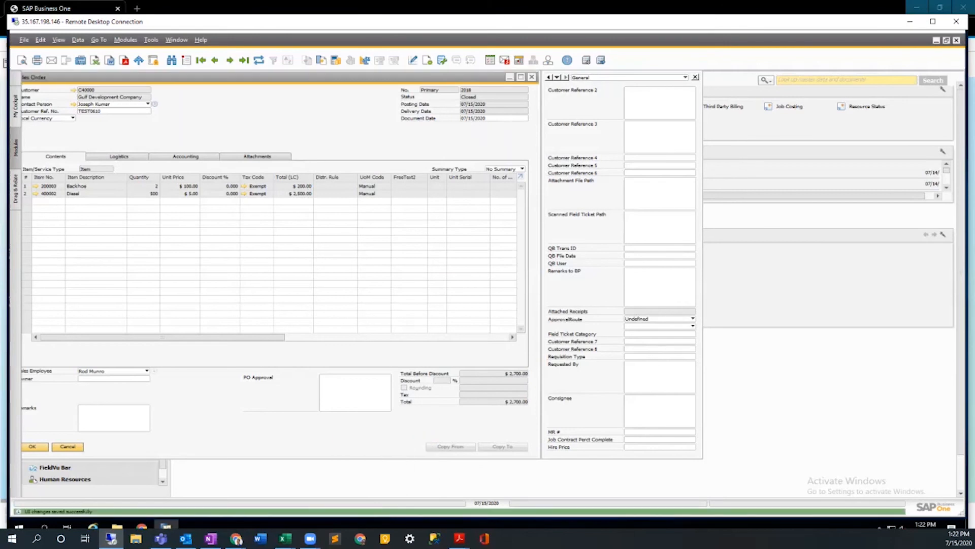
Close the sales order, view the list of open sales orders from the cockpit, and close the list.
{"action": "left_click", "coordinate": [531, 76]}
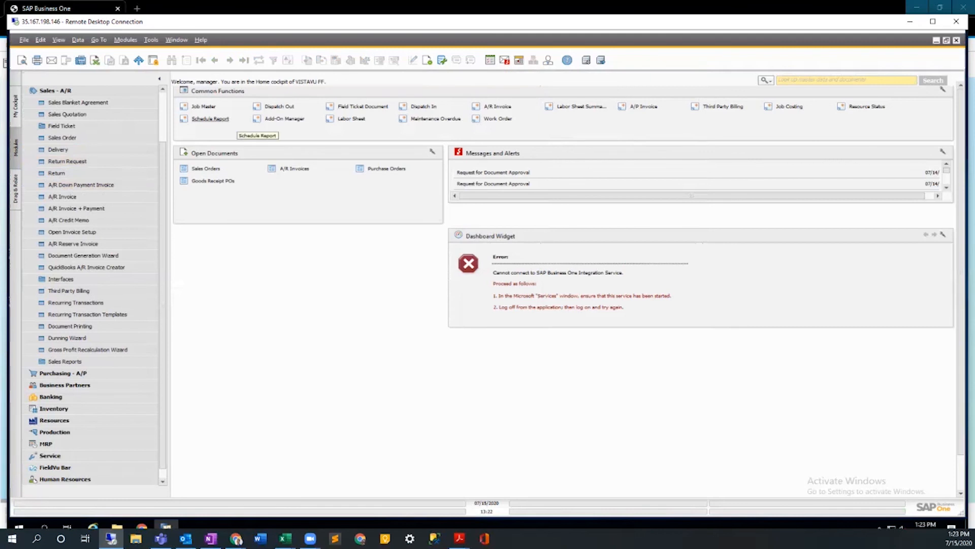
{"action": "left_click", "coordinate": [209, 169]}
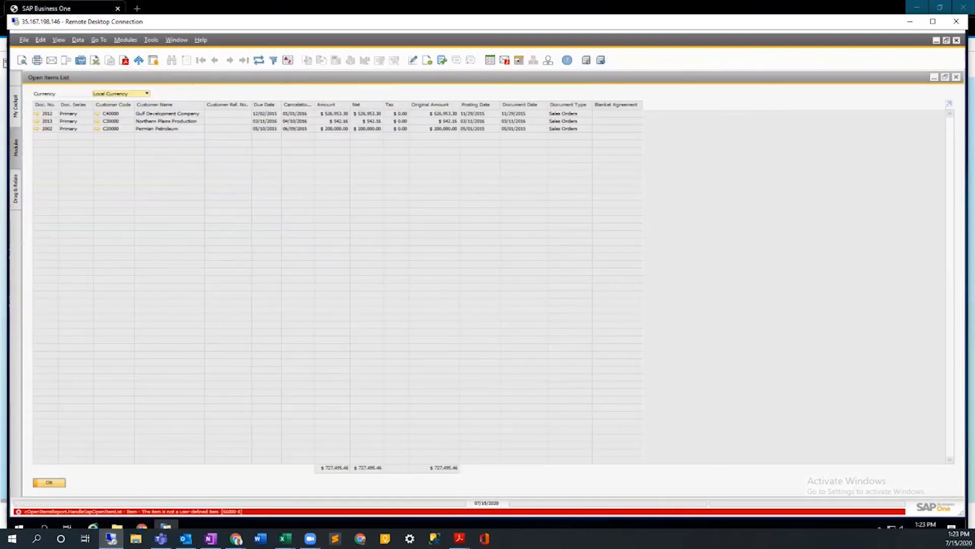
{"action": "left_click", "coordinate": [956, 77]}
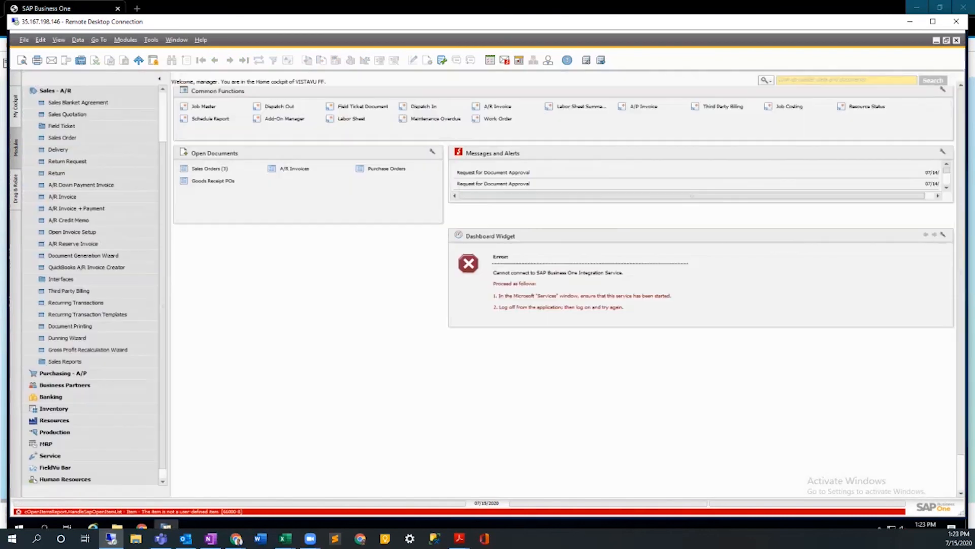
Add Sales Order to the cockpit's Common Functions and open the last sales order from there.
{"action": "left_click_drag", "start_coordinate": [61, 137], "coordinate": [238, 133]}
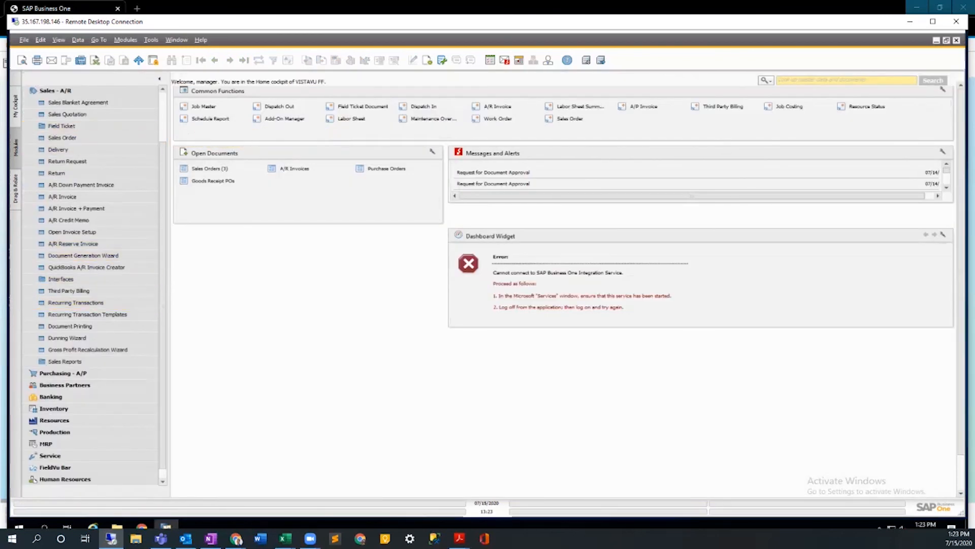
{"action": "left_click", "coordinate": [570, 119]}
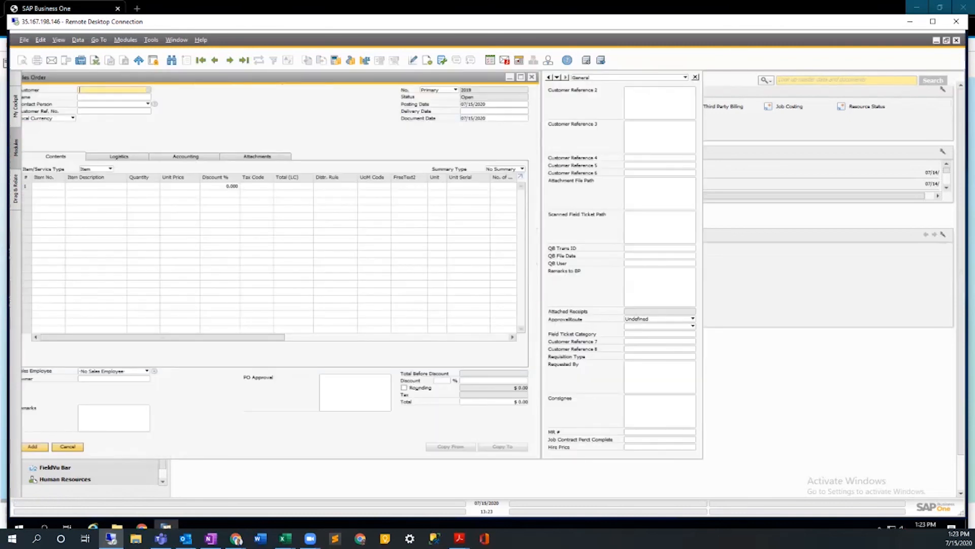
{"action": "left_click", "coordinate": [244, 60]}
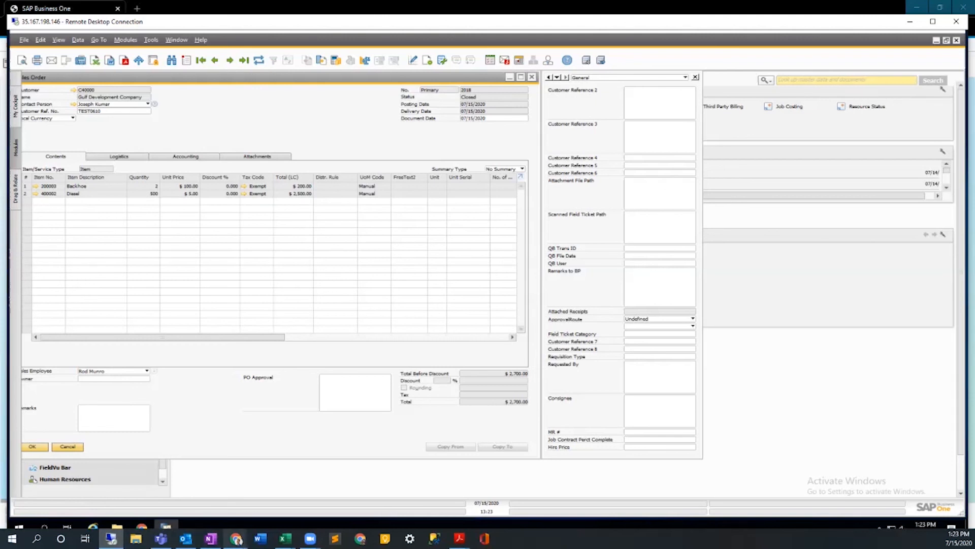
Switch to the web client, close the General Ledger selection criteria and My Activities windows, and collapse the Financials module.
{"action": "mouse_move", "coordinate": [237, 539]}
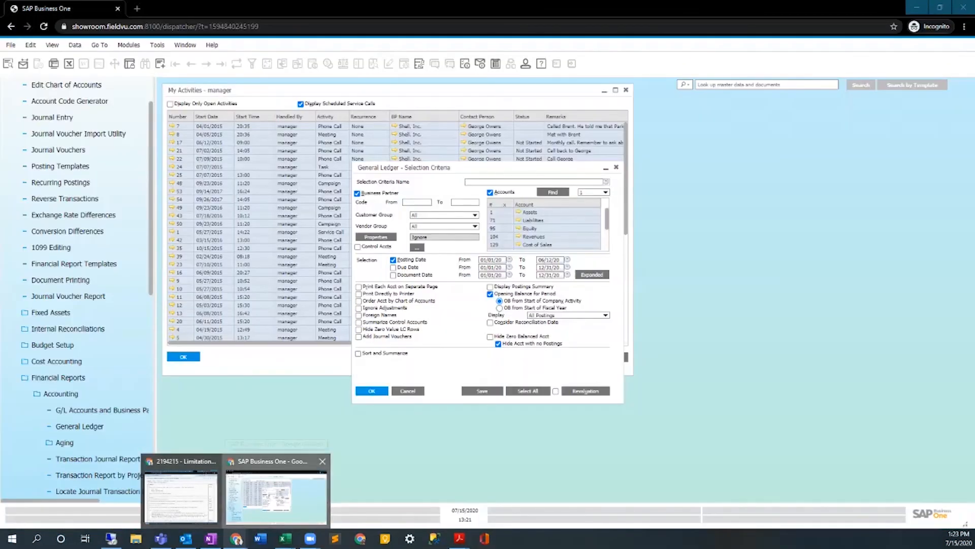
{"action": "left_click", "coordinate": [277, 495]}
{"action": "left_click", "coordinate": [408, 390]}
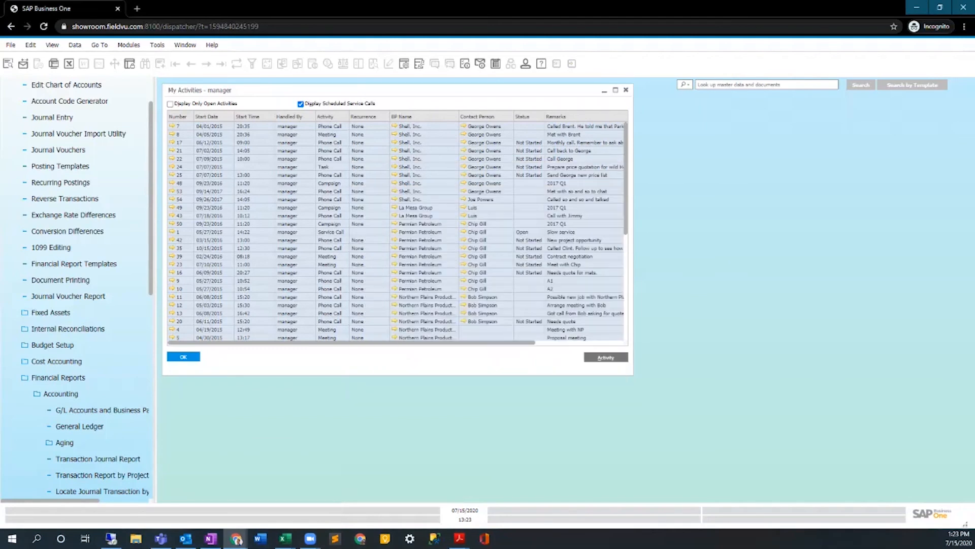
{"action": "left_click", "coordinate": [183, 357]}
{"action": "scroll", "coordinate": [101, 149], "scroll_direction": "up", "scroll_amount": 1}
{"action": "left_click", "coordinate": [35, 103]}
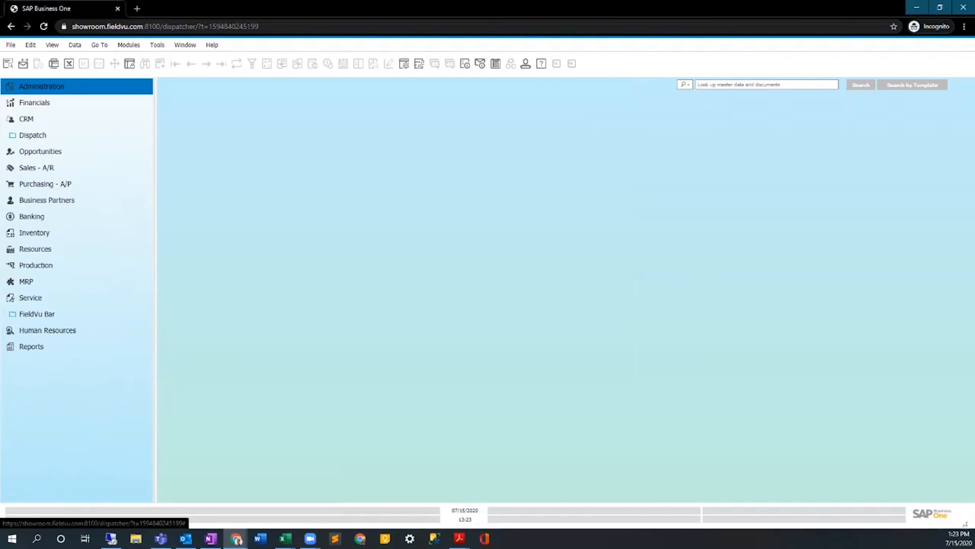
Expand the Administration module in the web client's main menu and look over its entries.
{"action": "left_click", "coordinate": [42, 87]}
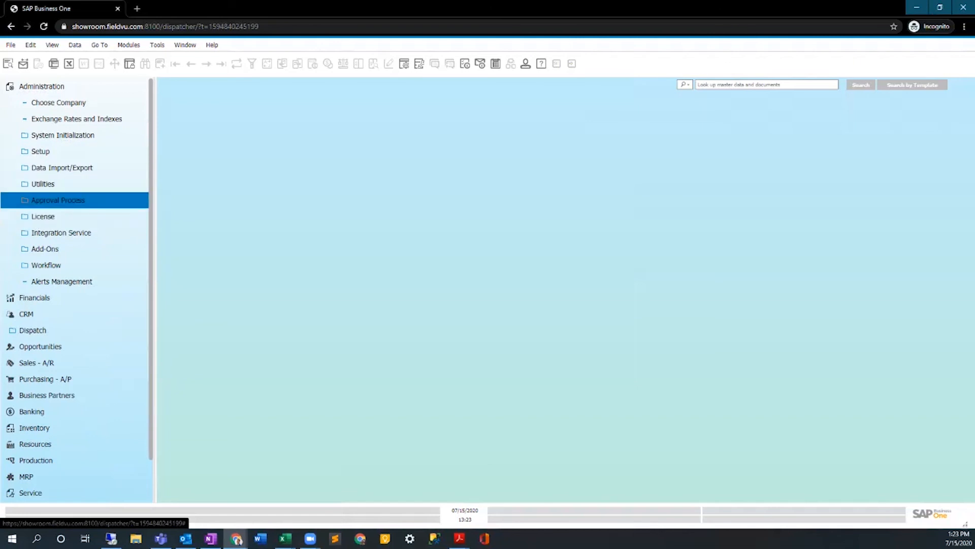
{"action": "key", "text": "Up"}
{"action": "key", "text": "Up"}
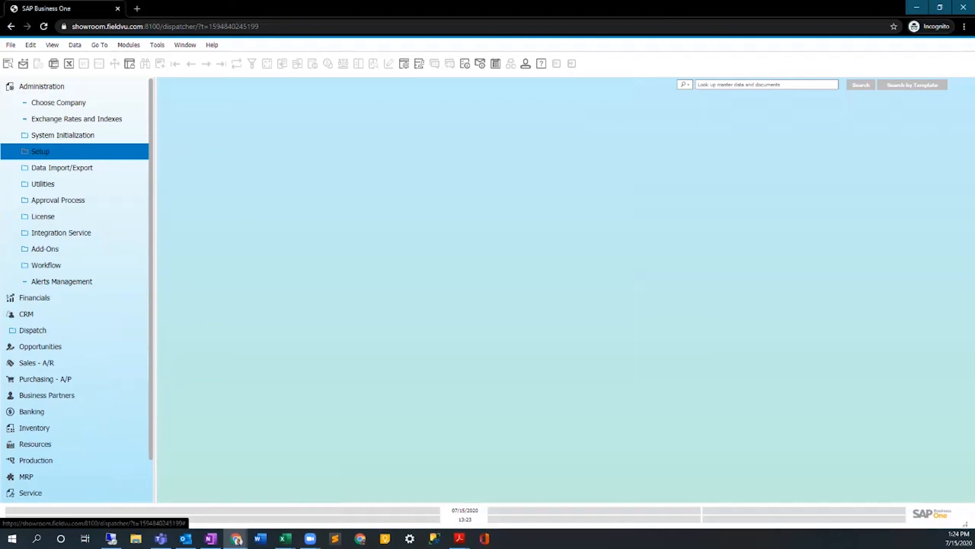
{"action": "key", "text": "Down"}
{"action": "key", "text": "Down"}
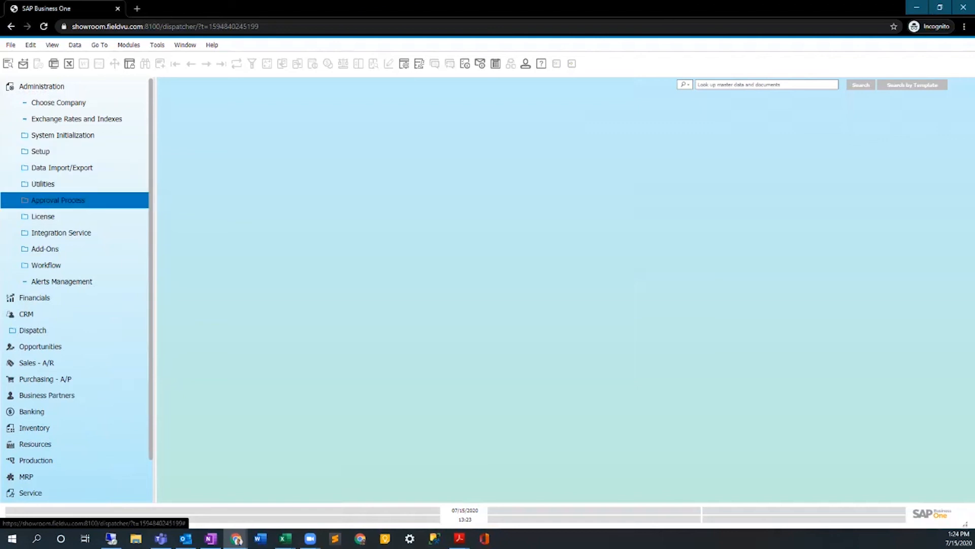
{"action": "key", "text": "Up"}
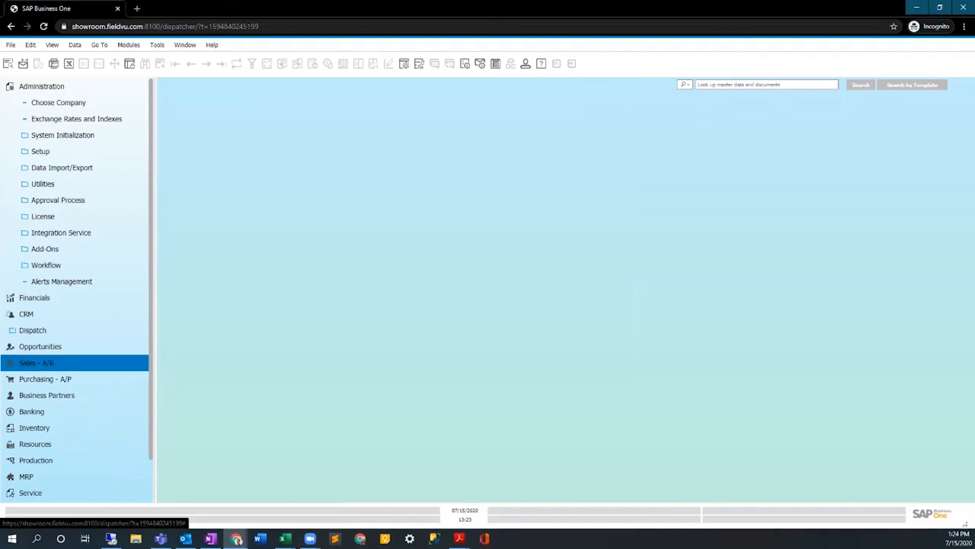
Open a new sales order in the web client and resize its non-maximized window to show the PO Approval and user-defined fields.
{"action": "left_click", "coordinate": [37, 362]}
{"action": "left_click", "coordinate": [50, 232]}
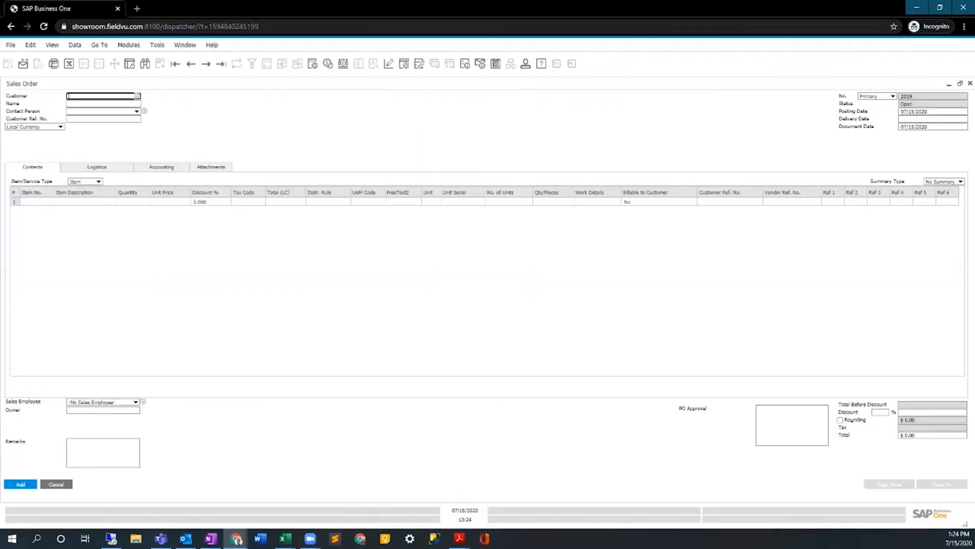
{"action": "left_click", "coordinate": [960, 83]}
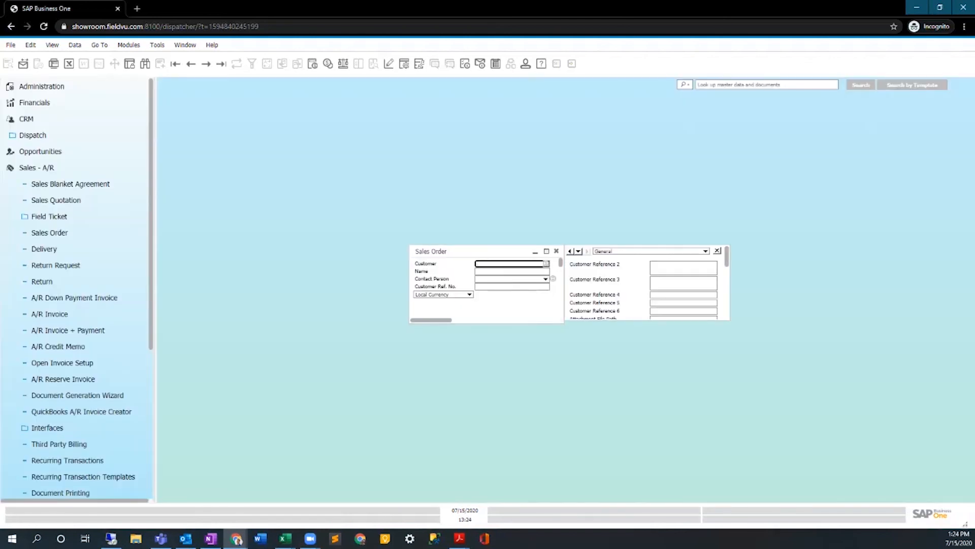
{"action": "left_click_drag", "start_coordinate": [410, 246], "coordinate": [156, 81]}
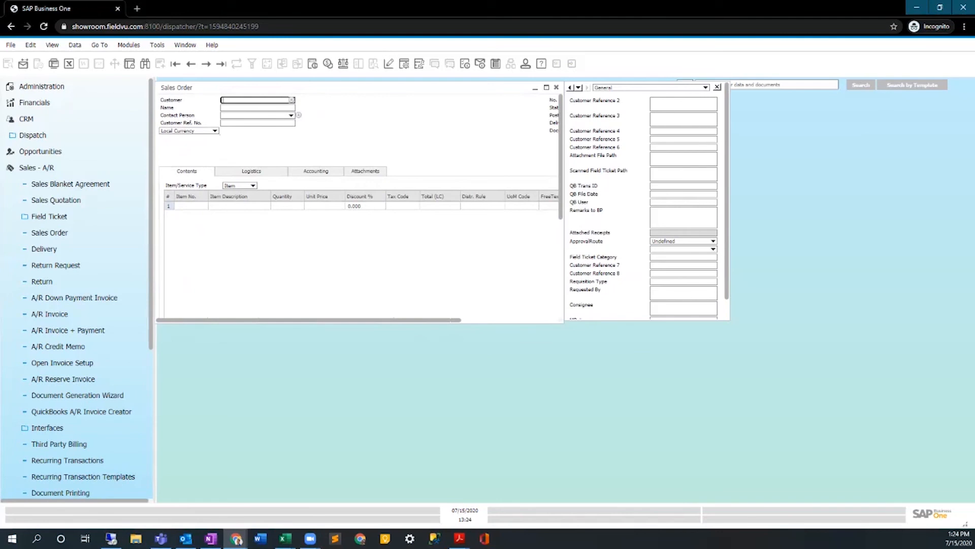
{"action": "left_click_drag", "start_coordinate": [563, 322], "coordinate": [698, 505]}
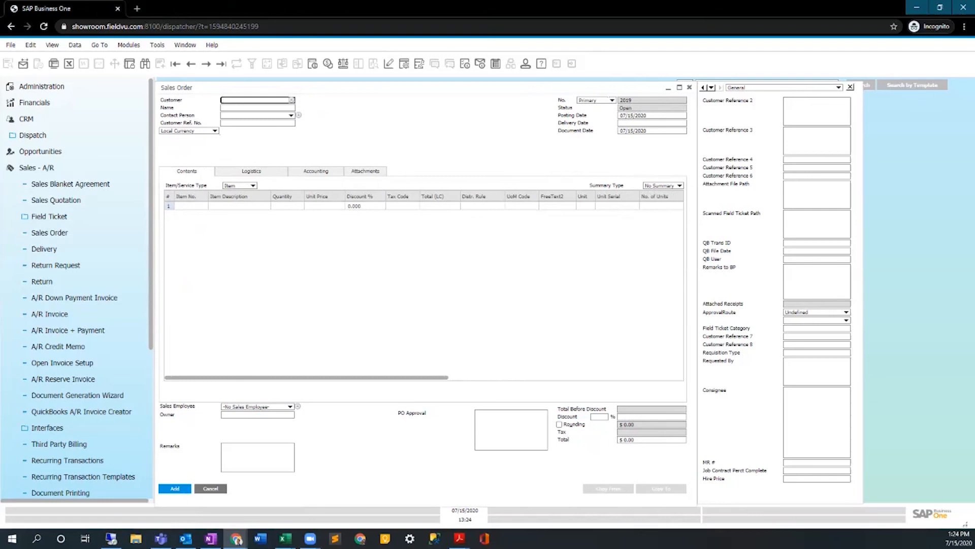
{"action": "left_click", "coordinate": [511, 430]}
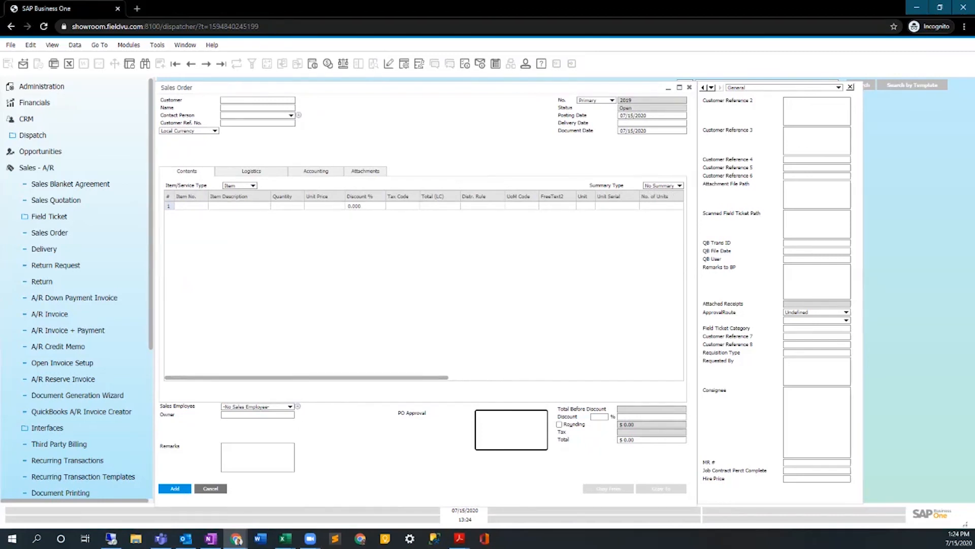
{"action": "left_click", "coordinate": [157, 45]}
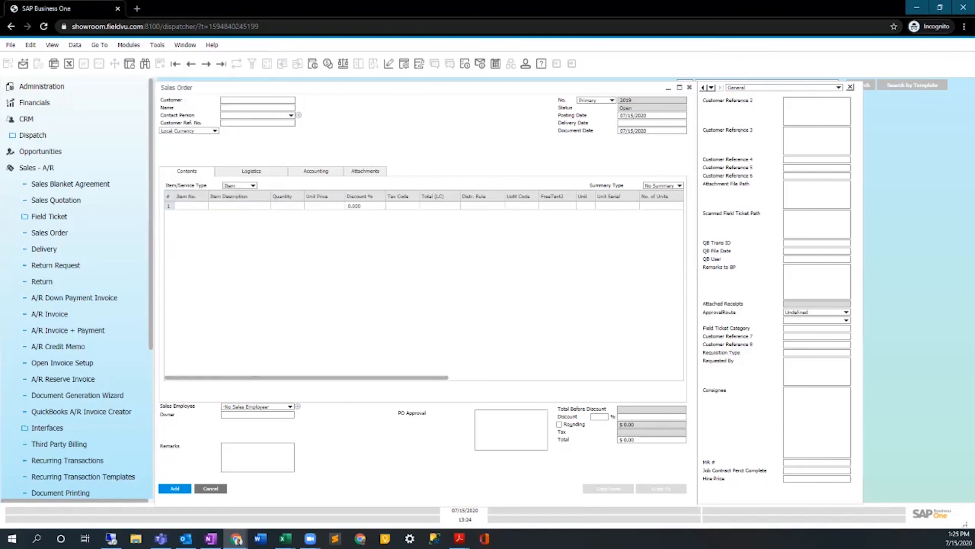
Minimize the desktop client in the remote session and return to the web client's sales order.
{"action": "left_click", "coordinate": [111, 539]}
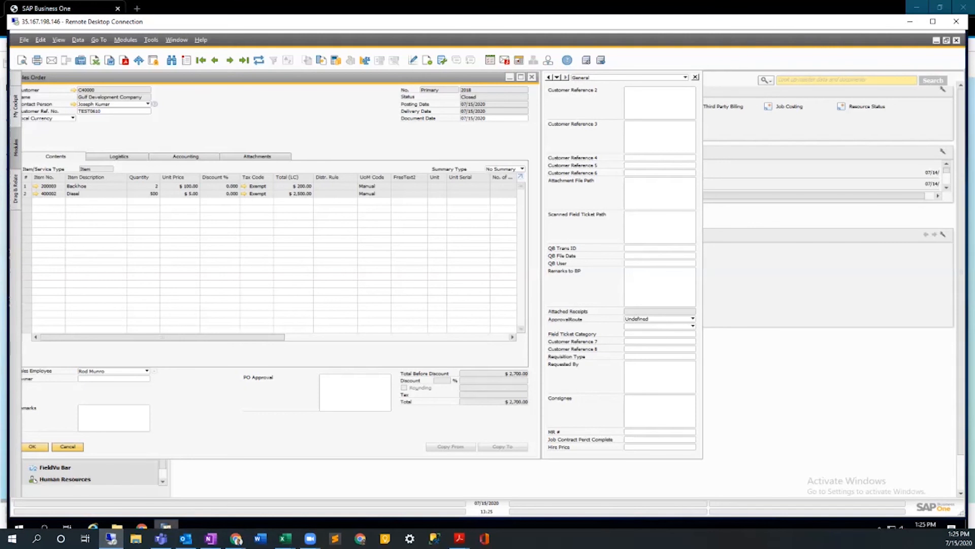
{"action": "left_click", "coordinate": [165, 524]}
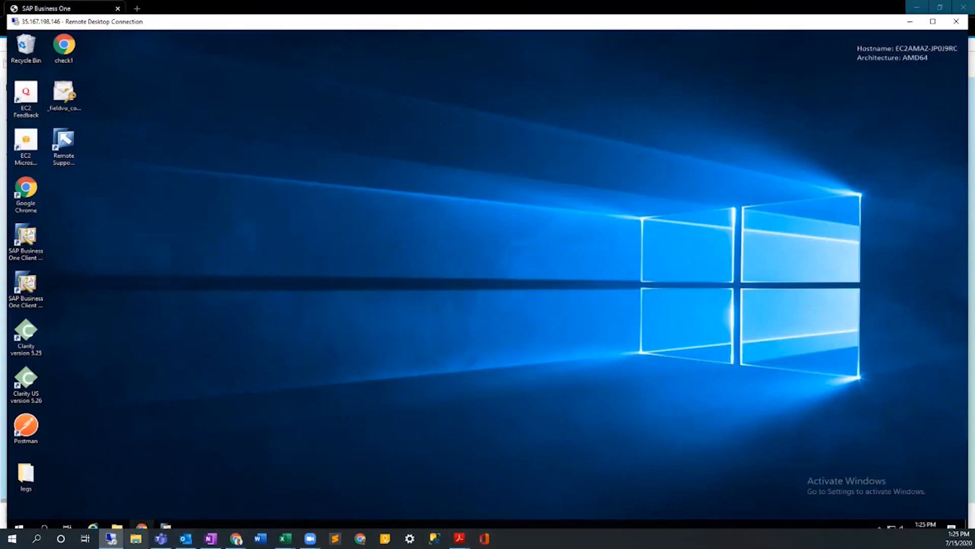
{"action": "mouse_move", "coordinate": [236, 538]}
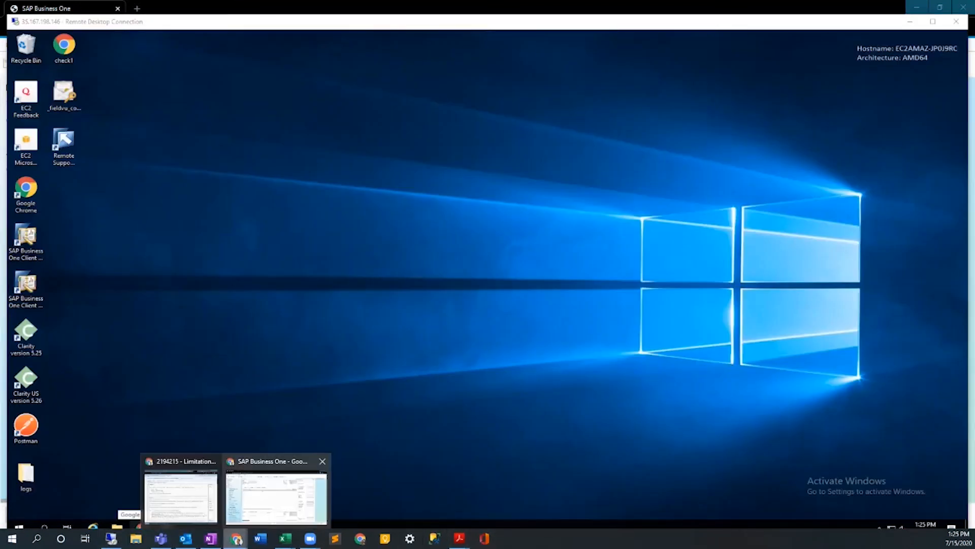
{"action": "left_click", "coordinate": [277, 490]}
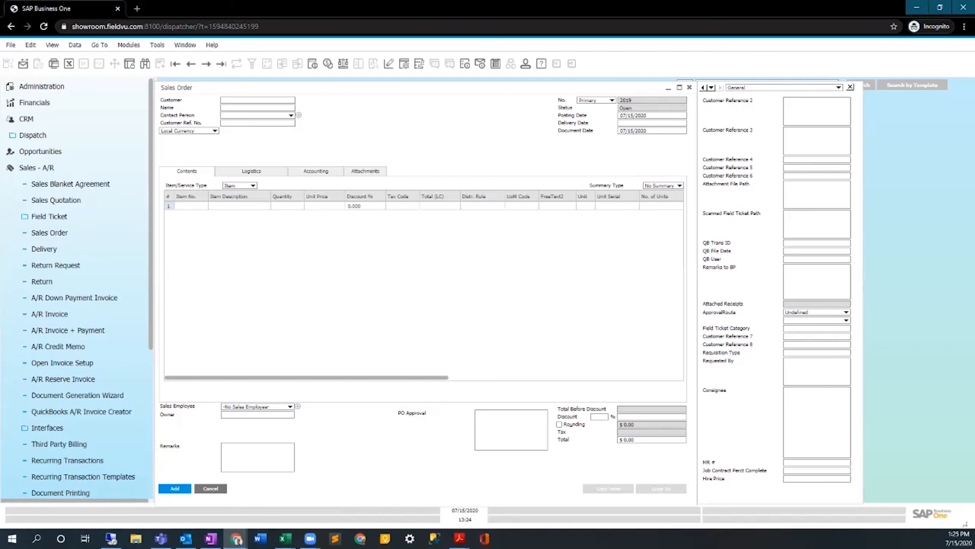
Exit the web client, close its browser tab, and bring the desktop client's sales order back up in the remote session.
{"action": "key", "text": "Escape"}
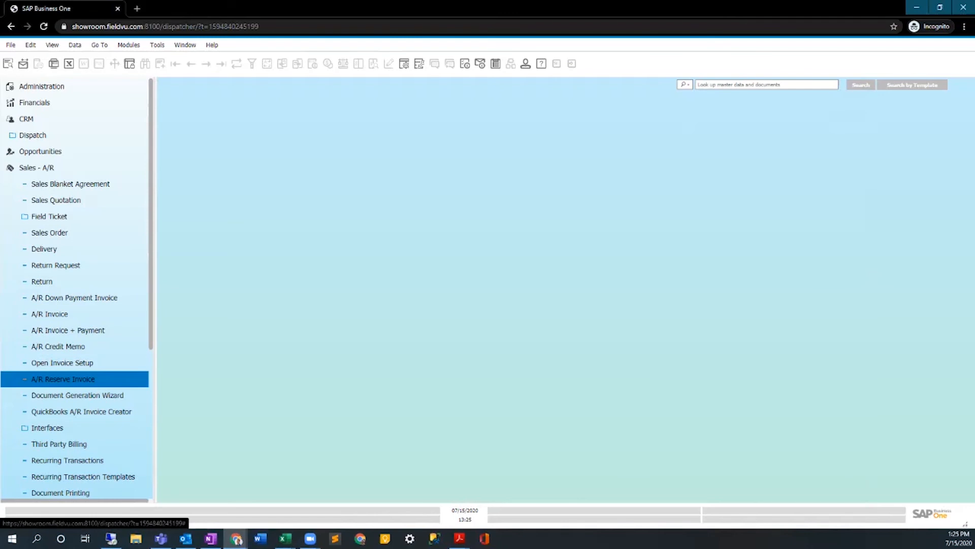
{"action": "left_click", "coordinate": [10, 45]}
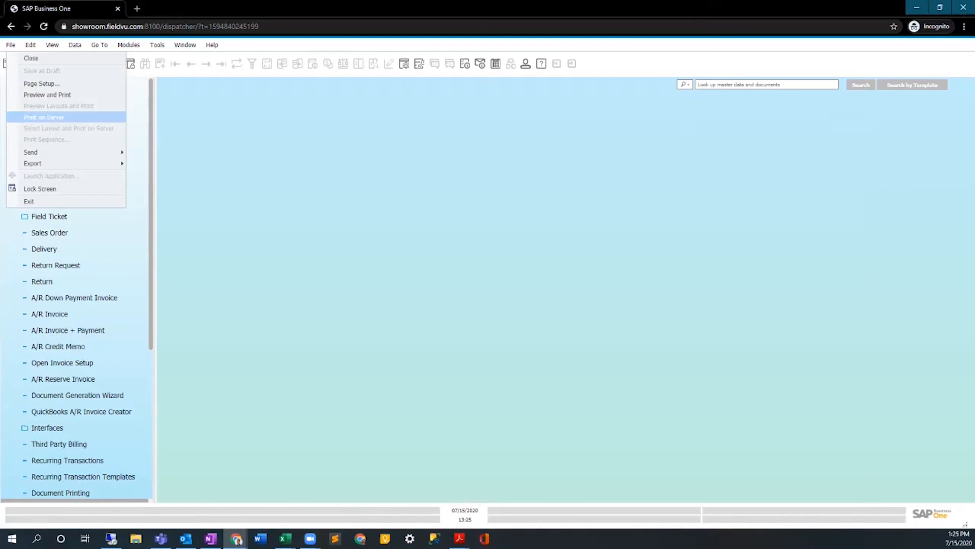
{"action": "left_click", "coordinate": [29, 201]}
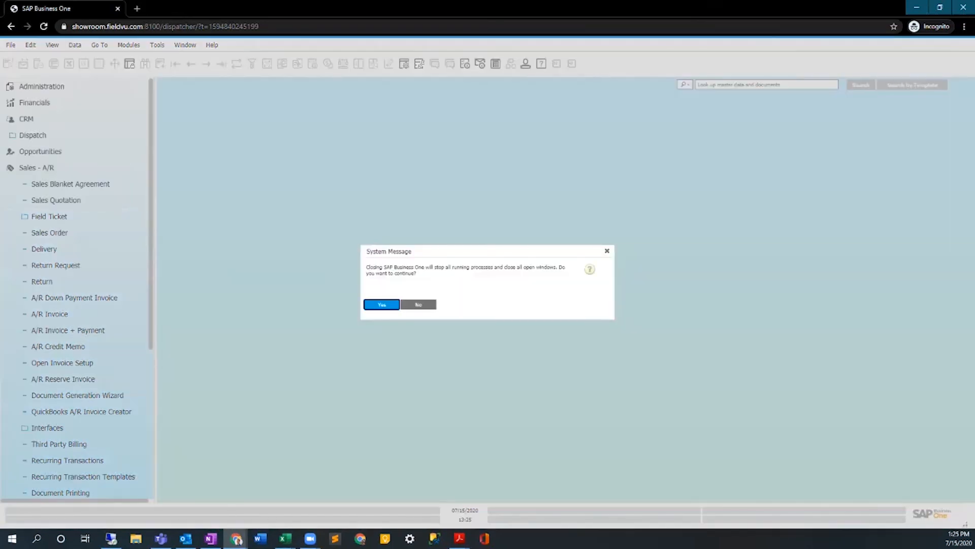
{"action": "left_click", "coordinate": [388, 306]}
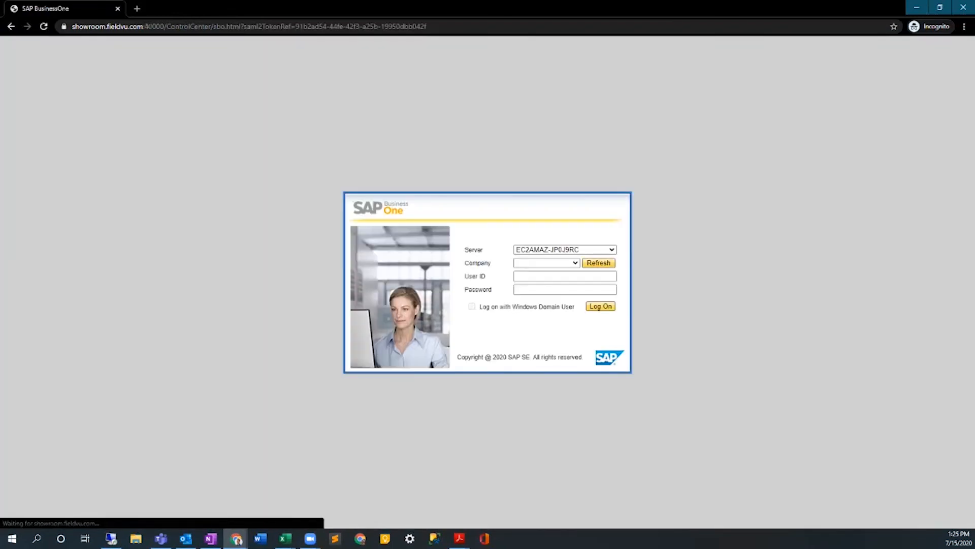
{"action": "left_click", "coordinate": [117, 9]}
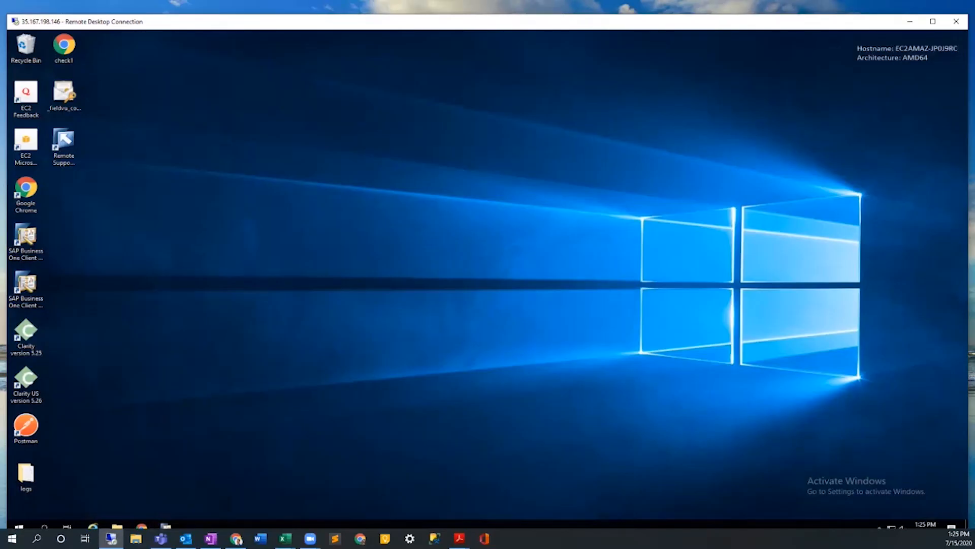
{"action": "left_click", "coordinate": [166, 526]}
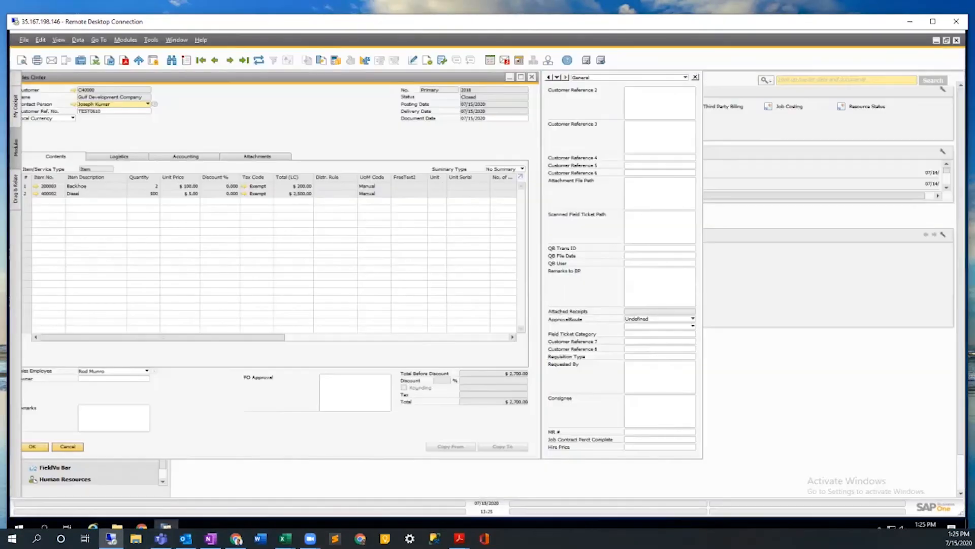
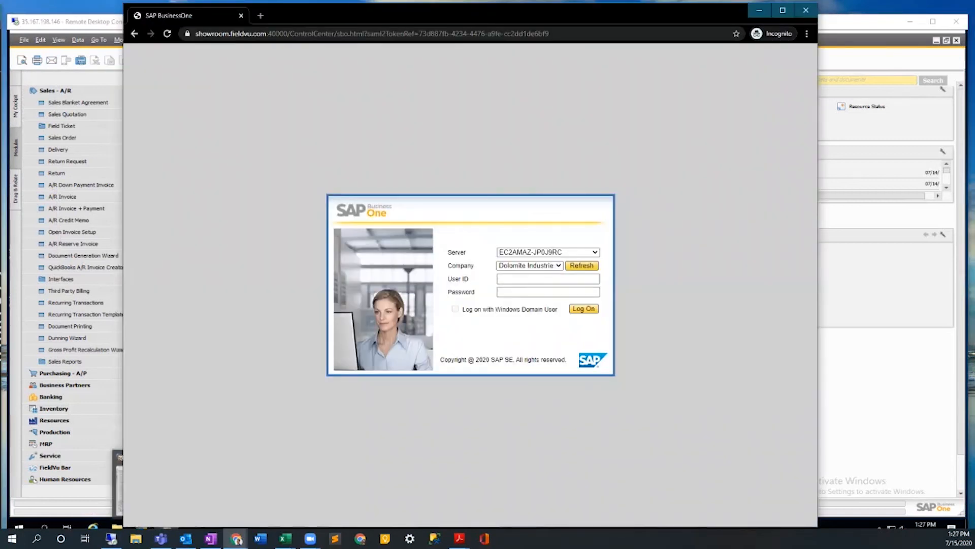
Log on to the VISTAVU FF company with user ID manager and the account password, and maximize the browser window.
{"action": "left_click", "coordinate": [530, 265]}
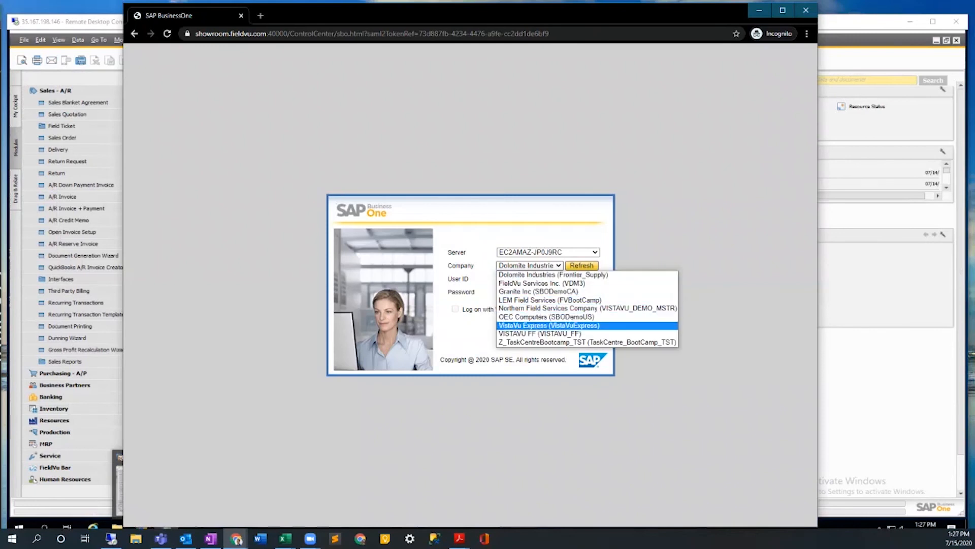
{"action": "left_click", "coordinate": [540, 334]}
{"action": "left_click", "coordinate": [548, 279]}
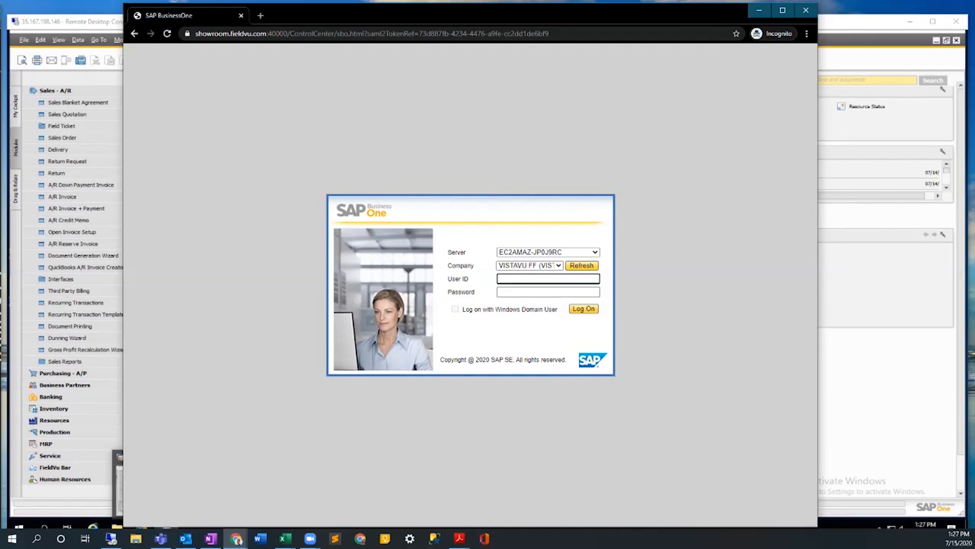
{"action": "type", "text": "manager"}
{"action": "key", "text": "Tab"}
{"action": "type", "text": "••••"}
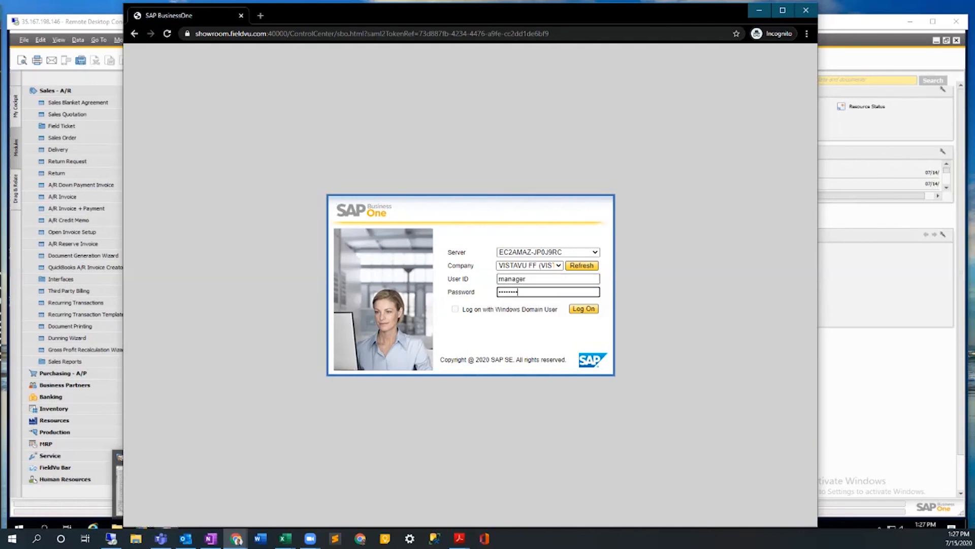
{"action": "type", "text": "••••"}
{"action": "key", "text": "Return"}
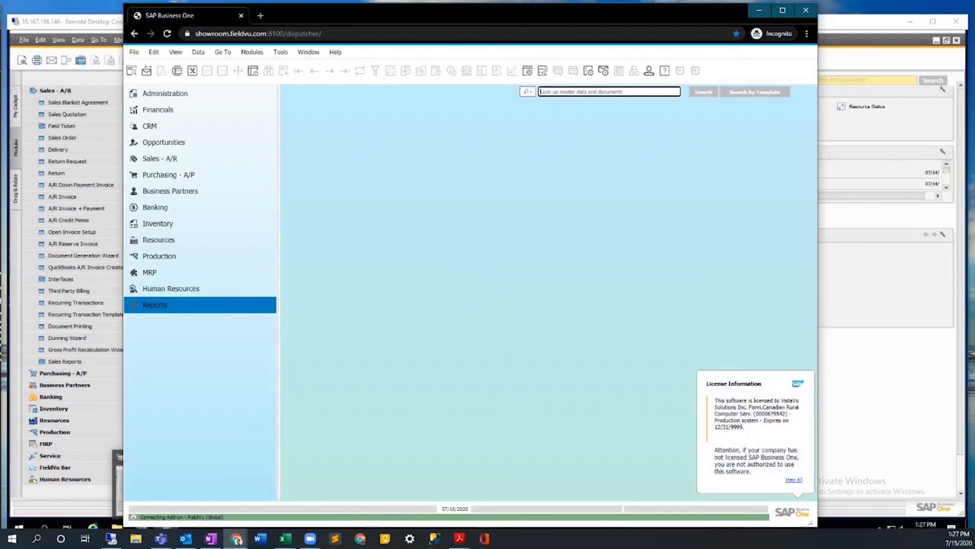
{"action": "left_click", "coordinate": [783, 10]}
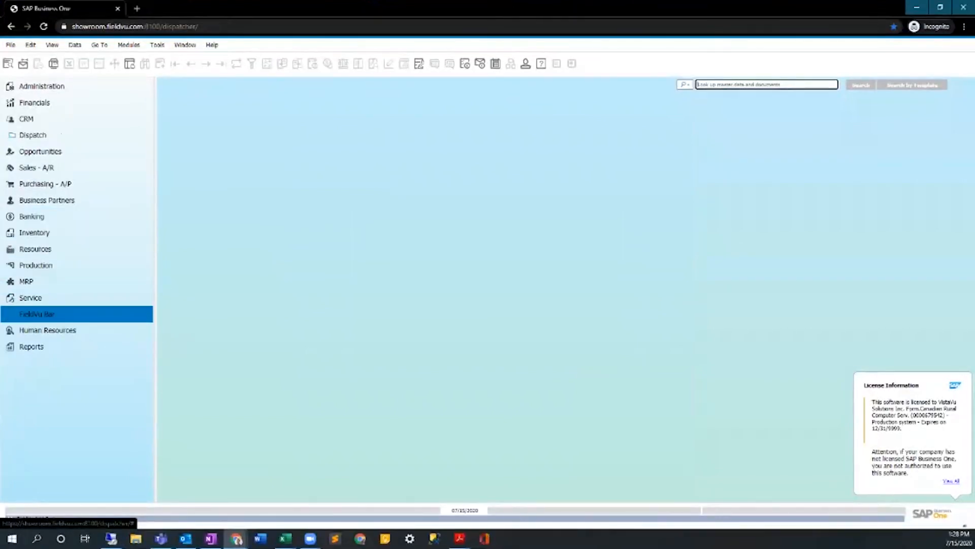
Open the Job Master form from the FieldVu Bar's Dispatch group and bring up the Equipment Rentals job.
{"action": "left_click", "coordinate": [37, 314]}
{"action": "left_click", "coordinate": [44, 346]}
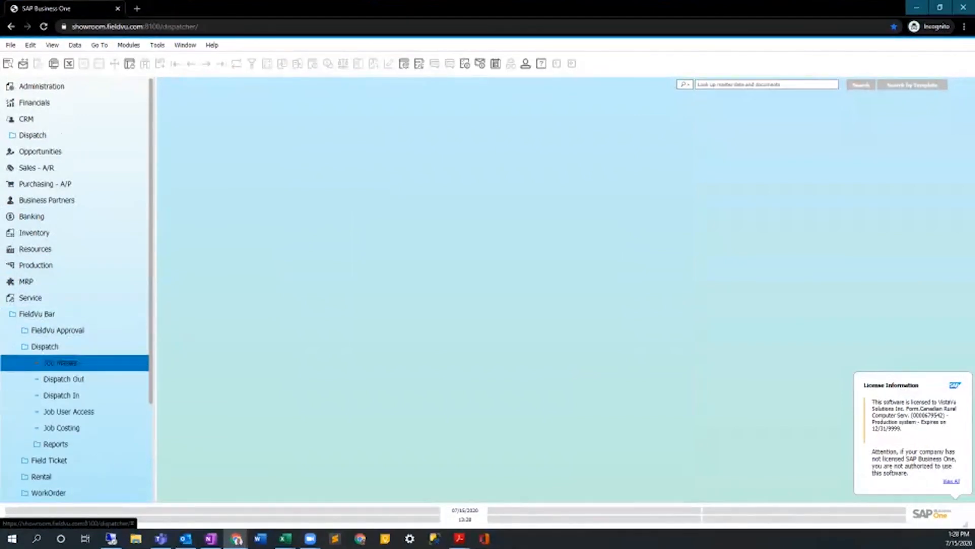
{"action": "left_click", "coordinate": [60, 363]}
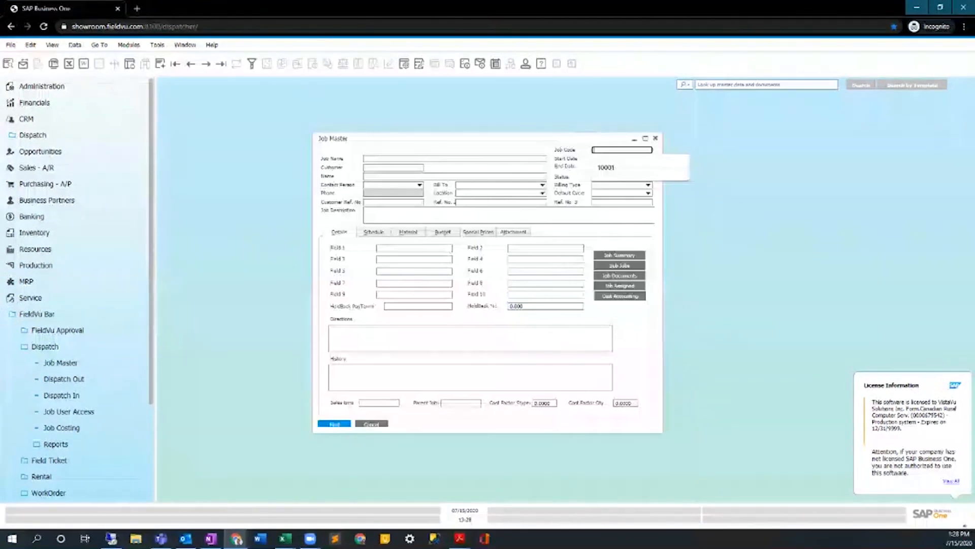
{"action": "left_click", "coordinate": [206, 64]}
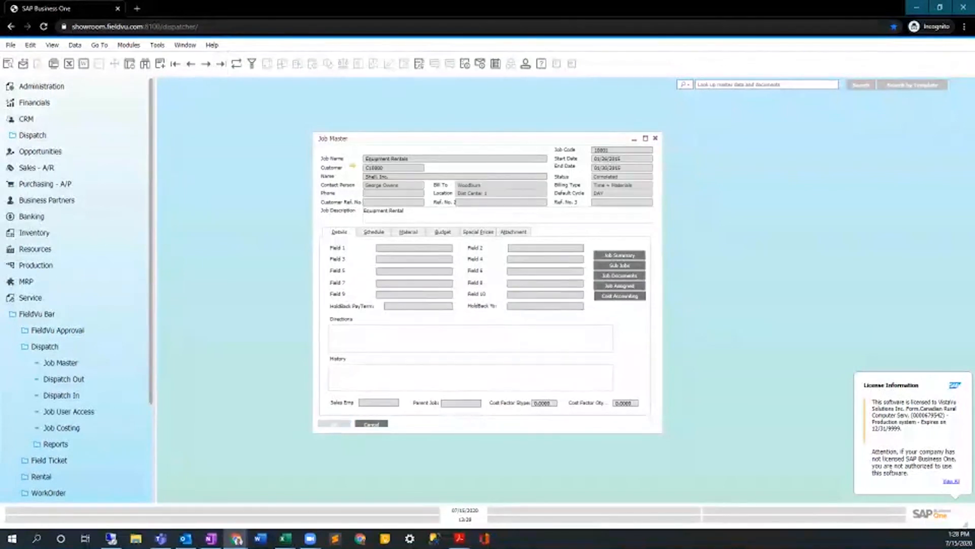
Look over the Equipment Rentals job's schedule, details and available context commands.
{"action": "left_click", "coordinate": [374, 231]}
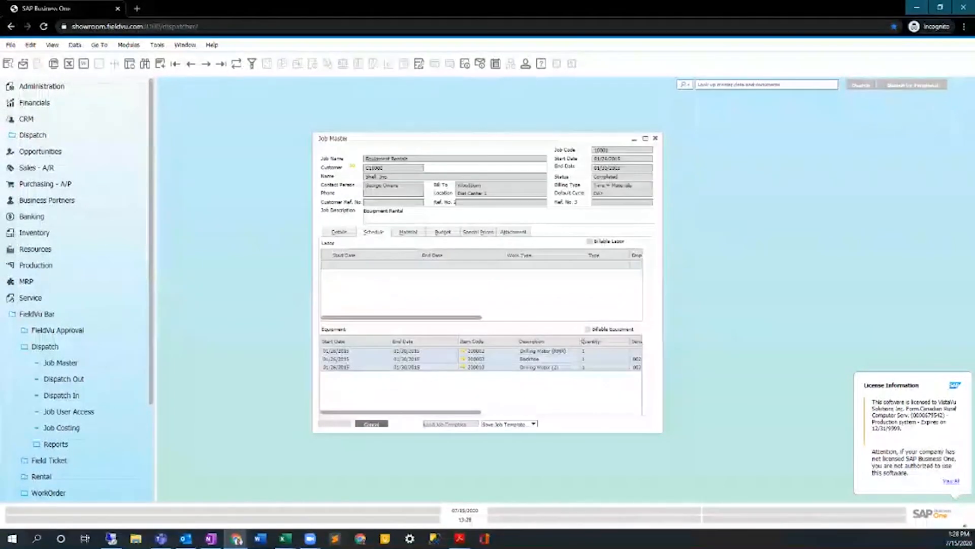
{"action": "left_click", "coordinate": [339, 231]}
{"action": "right_click", "coordinate": [334, 222]}
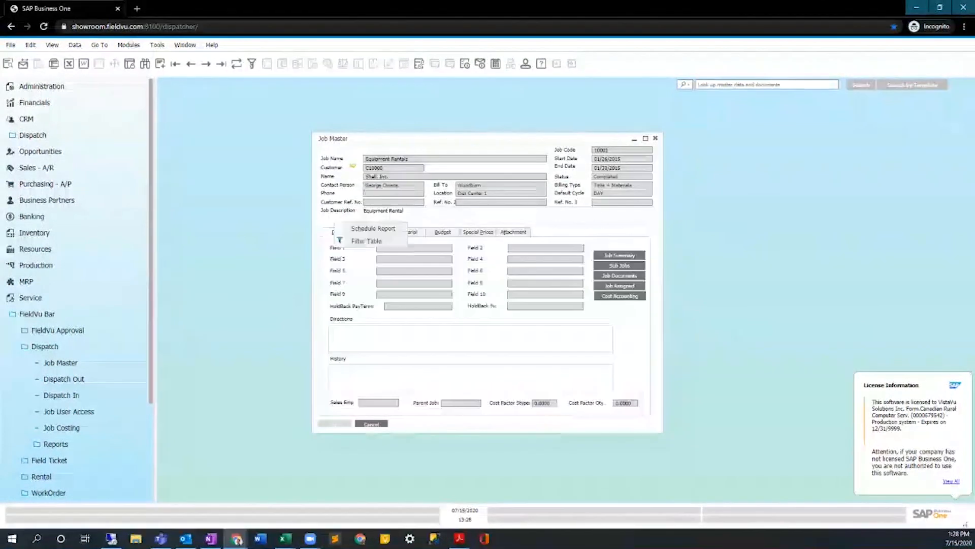
{"action": "key", "text": "Escape"}
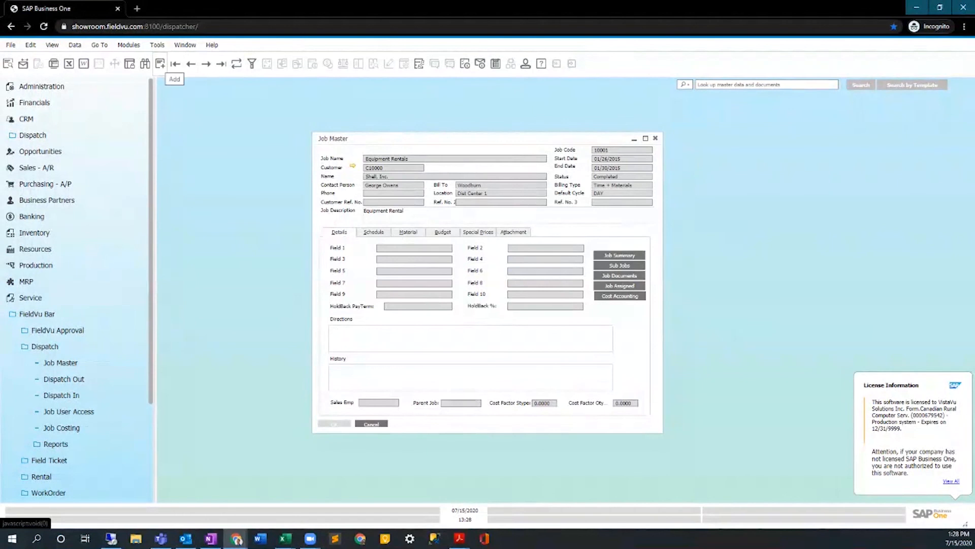
Start a new job for the customer Shell, Inc. and name it "Equipment Rentals_- 2020".
{"action": "left_click", "coordinate": [160, 63]}
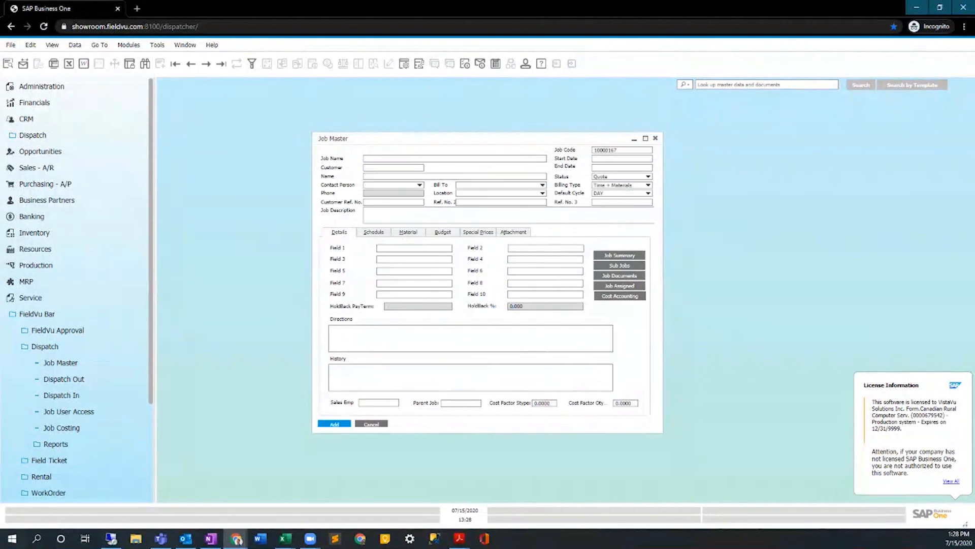
{"action": "left_click", "coordinate": [391, 167]}
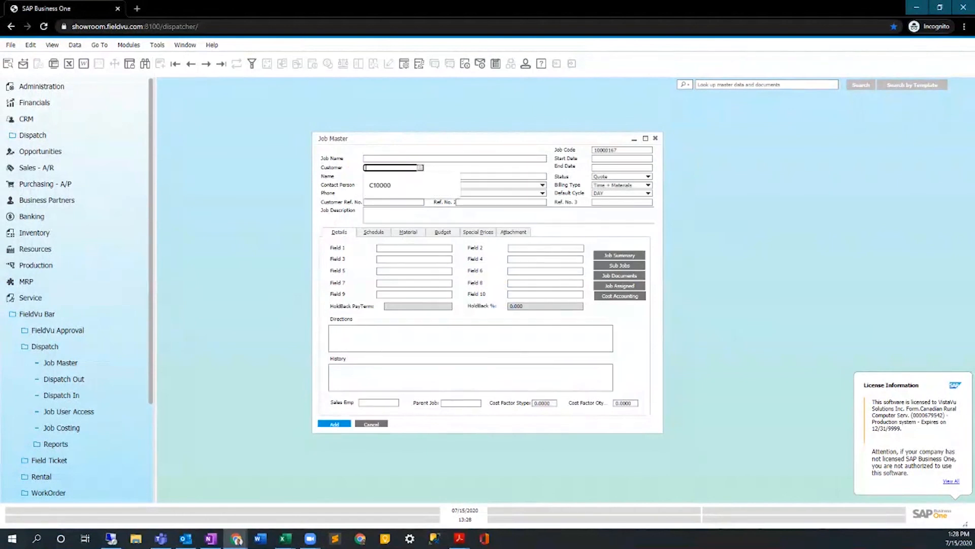
{"action": "left_click", "coordinate": [380, 185]}
{"action": "key", "text": "Tab"}
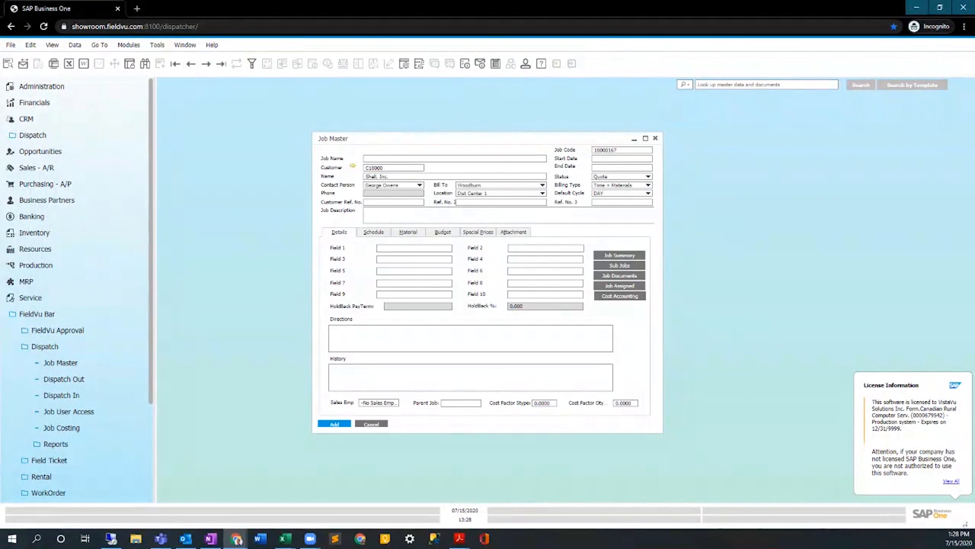
{"action": "left_click", "coordinate": [396, 159]}
{"action": "left_click", "coordinate": [397, 176]}
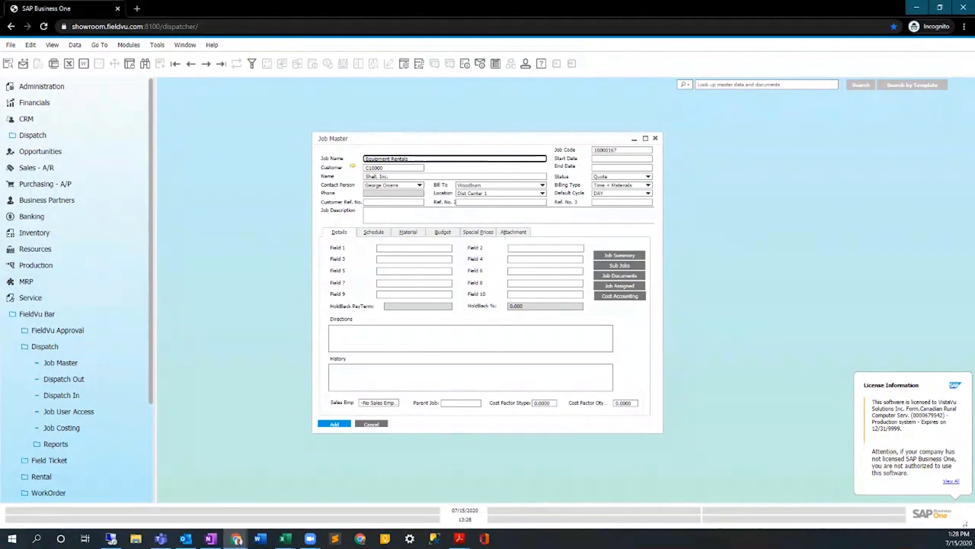
{"action": "type", "text": "- 2020"}
Set the new job's start date to 07/01/2020 and its end date to 12/31/2020.
{"action": "left_click", "coordinate": [618, 158]}
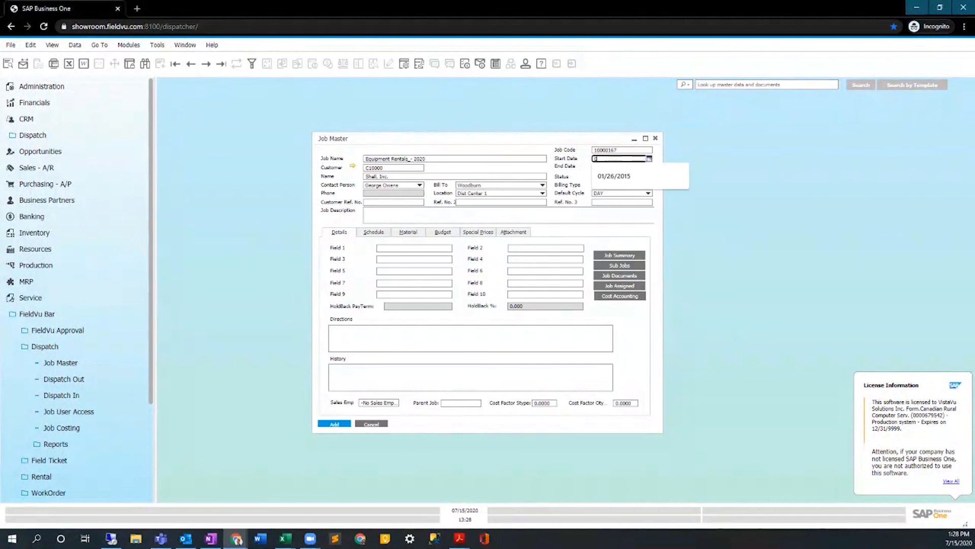
{"action": "type", "text": "07/"}
{"action": "type", "text": "01"}
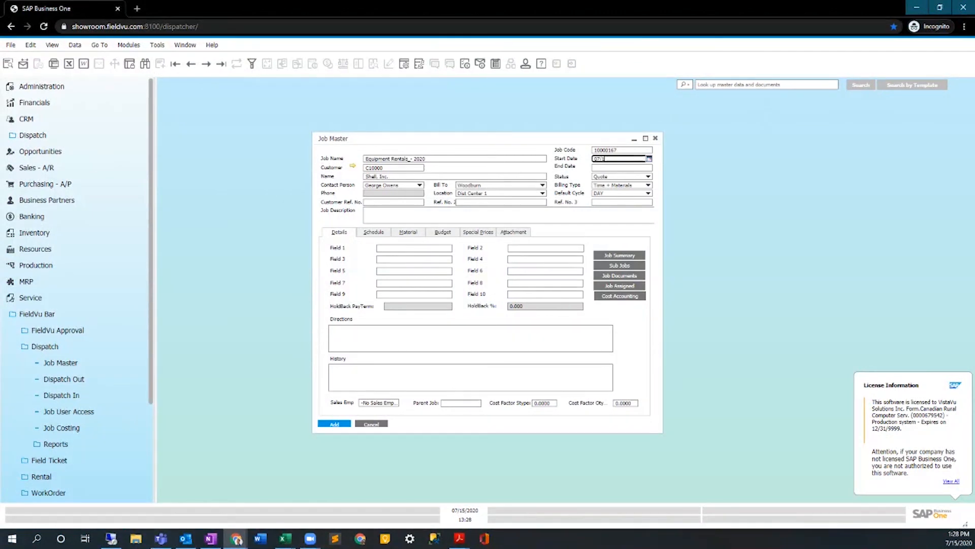
{"action": "key", "text": "Tab"}
{"action": "left_click", "coordinate": [645, 168]}
{"action": "type", "text": "12/"}
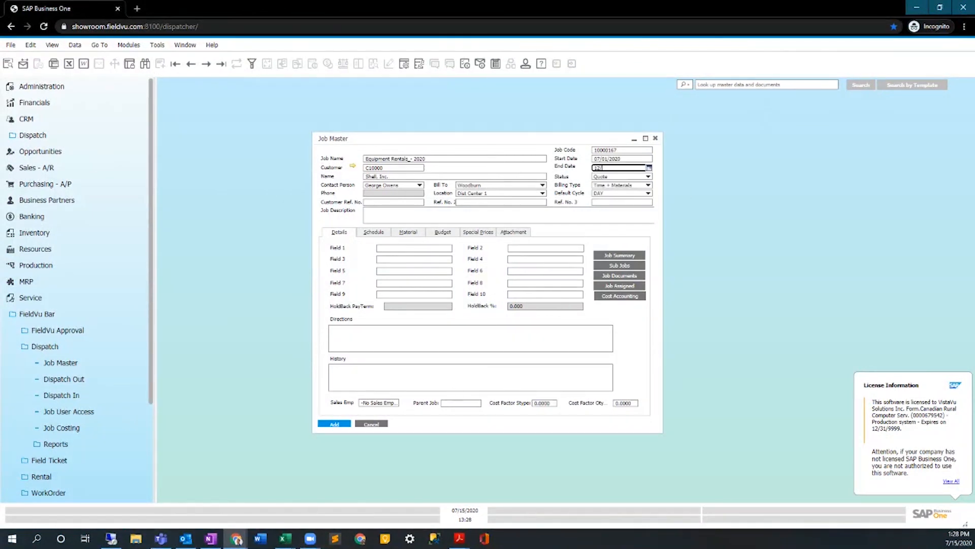
{"action": "type", "text": "31/2020"}
{"action": "key", "text": "Tab"}
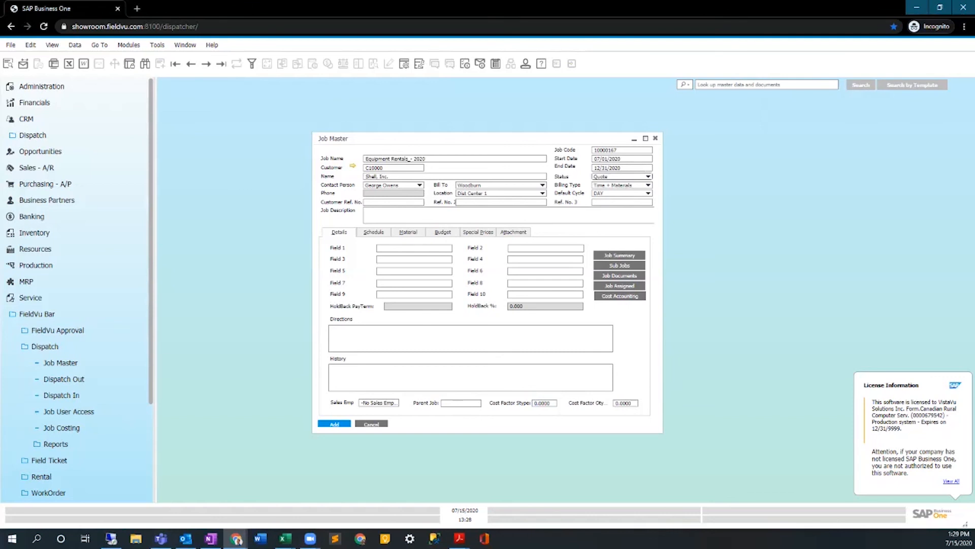
Enter TEST123 as the customer reference number and add the job to the Job Master.
{"action": "left_click", "coordinate": [393, 202]}
{"action": "type", "text": "TEST123"}
{"action": "left_click", "coordinate": [501, 202]}
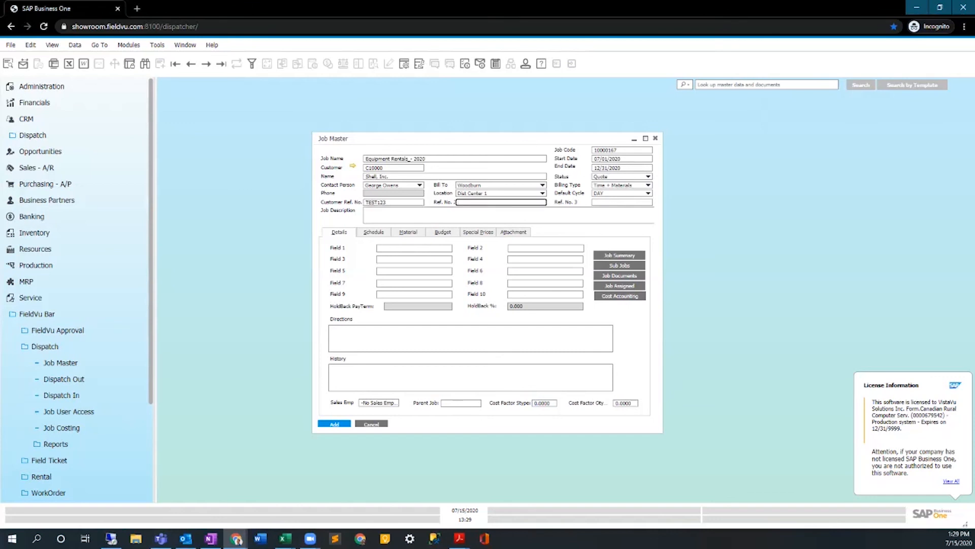
{"action": "left_click", "coordinate": [408, 232]}
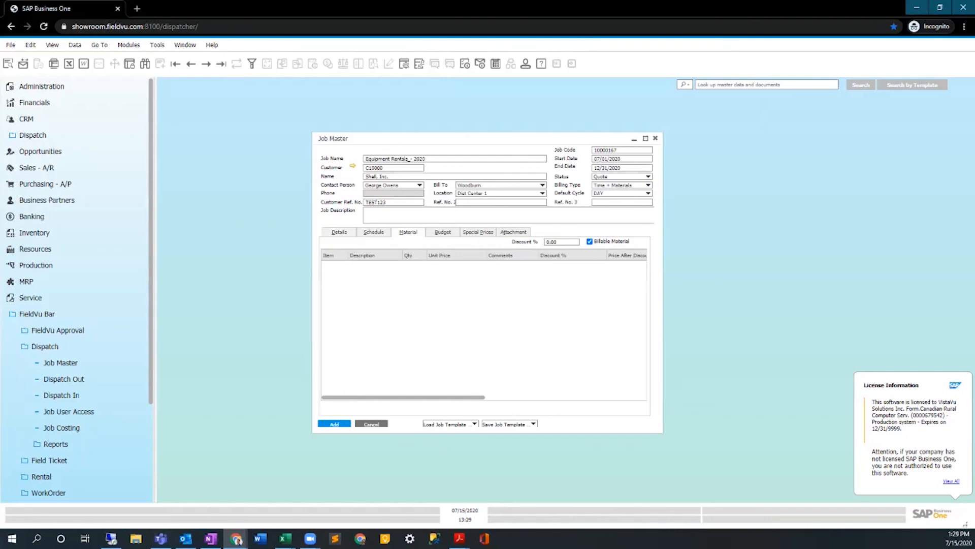
{"action": "left_click", "coordinate": [348, 232]}
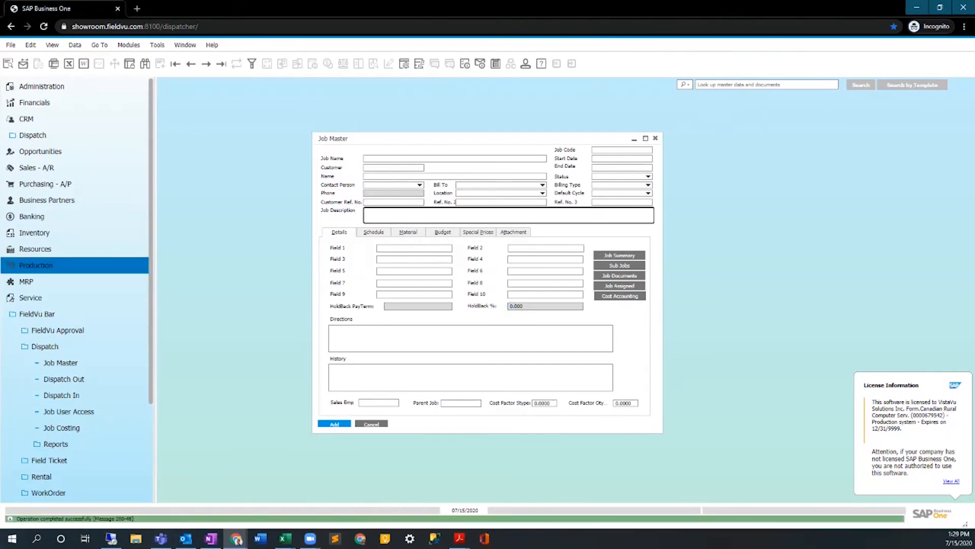
Open a new Dispatch Out document and arrange its window beside the Job Master form.
{"action": "left_click", "coordinate": [64, 379]}
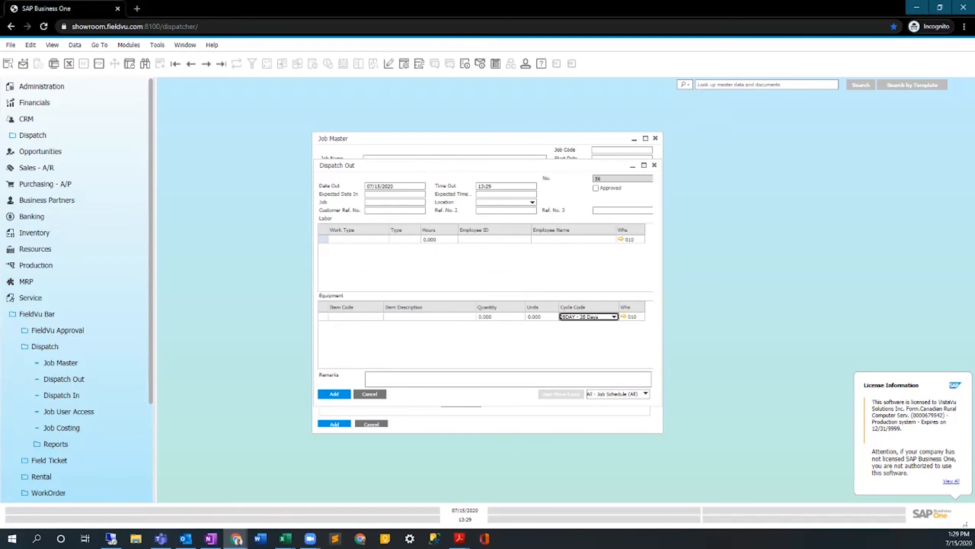
{"action": "left_click_drag", "start_coordinate": [431, 165], "coordinate": [352, 200]}
{"action": "left_click", "coordinate": [432, 139]}
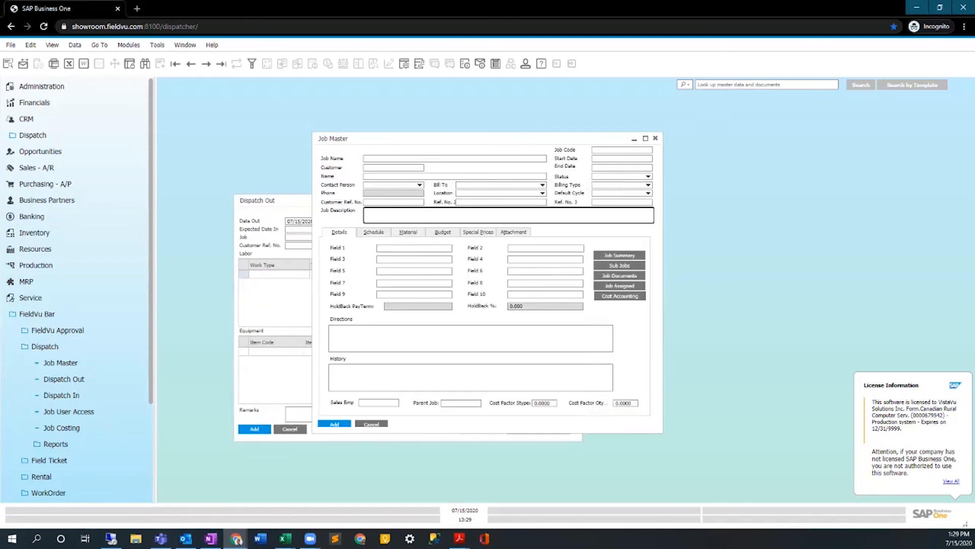
{"action": "left_click", "coordinate": [277, 200]}
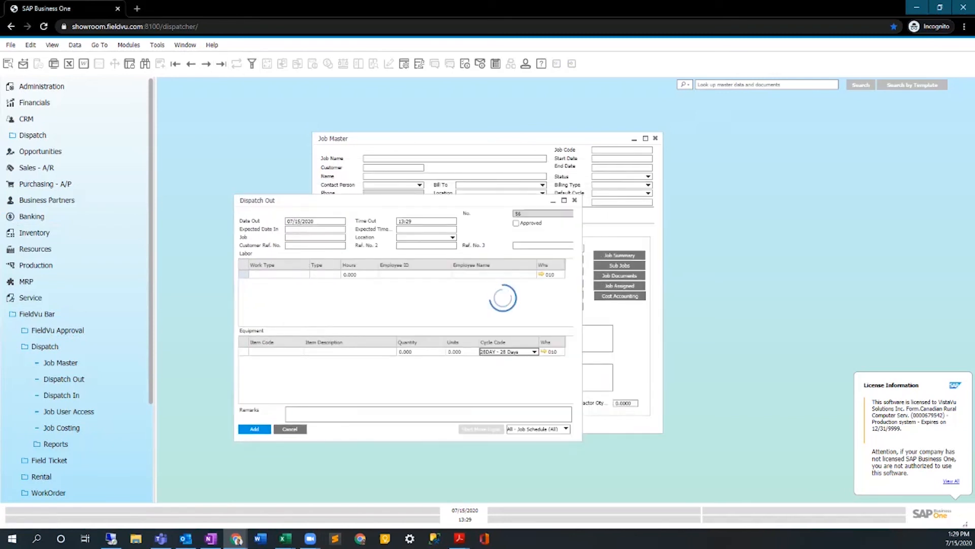
Assign job 10001 to the dispatch and move its window clear of the Job Master header.
{"action": "left_click", "coordinate": [312, 238]}
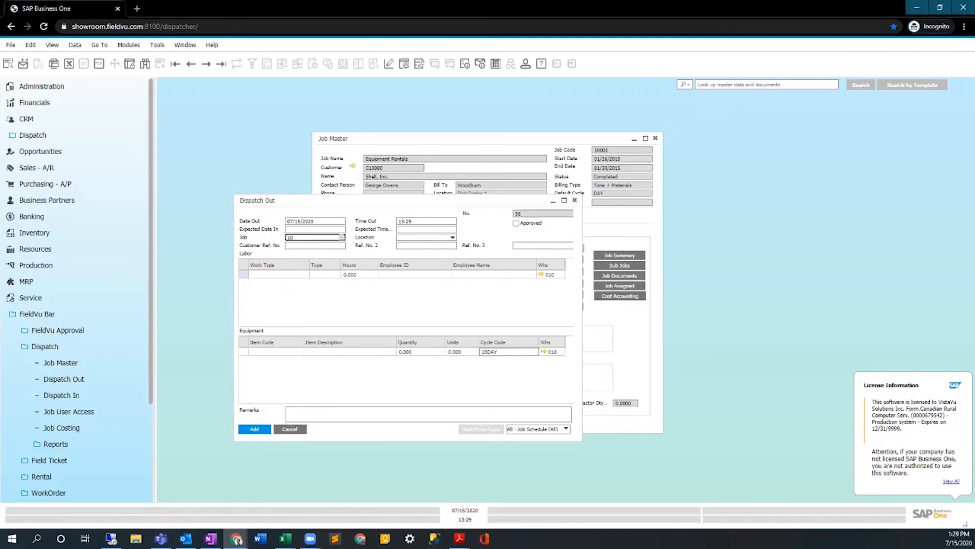
{"action": "type", "text": "10001"}
{"action": "key", "text": "Tab"}
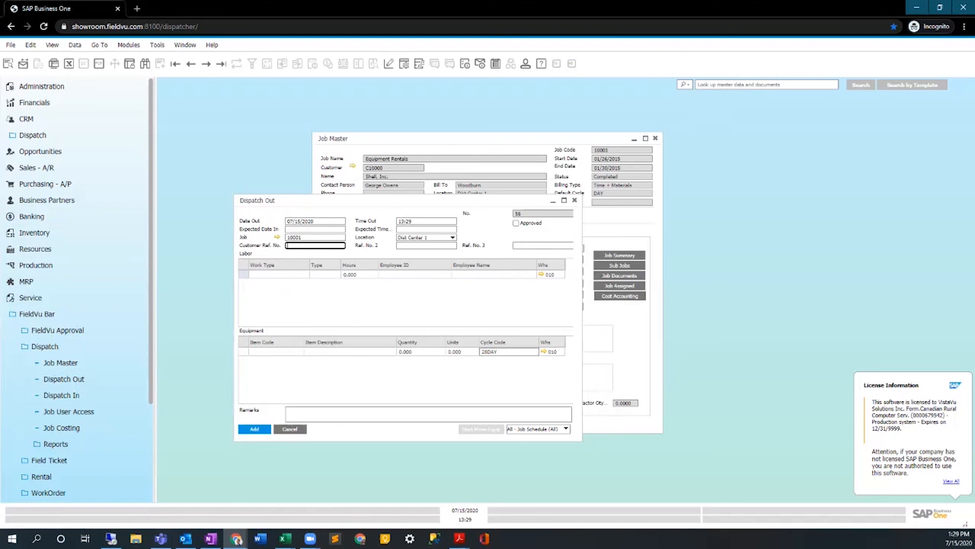
{"action": "left_click_drag", "start_coordinate": [396, 200], "coordinate": [392, 227]}
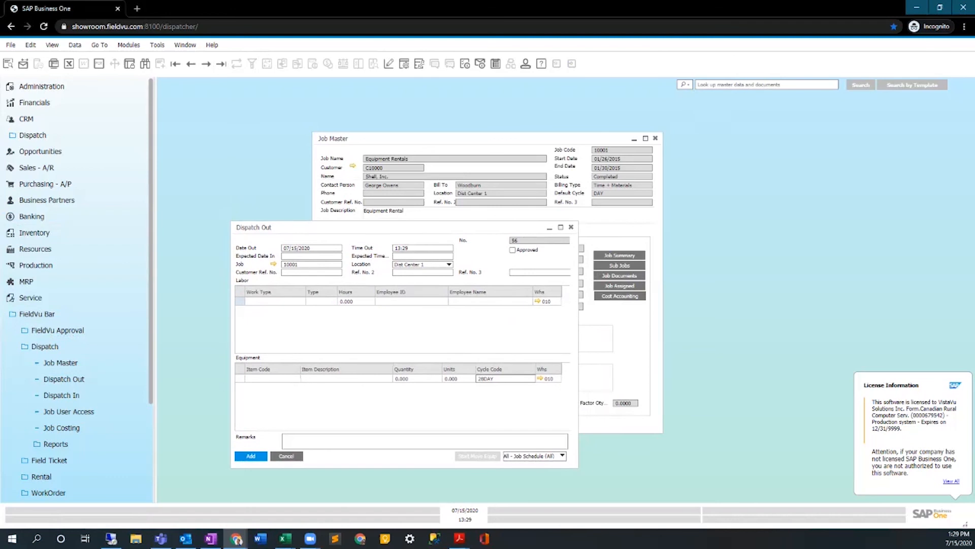
Enter item 430001, 3 Ply Laminated Access Mat, as the dispatch's equipment line and add the dispatch as approved.
{"action": "left_click", "coordinate": [272, 379]}
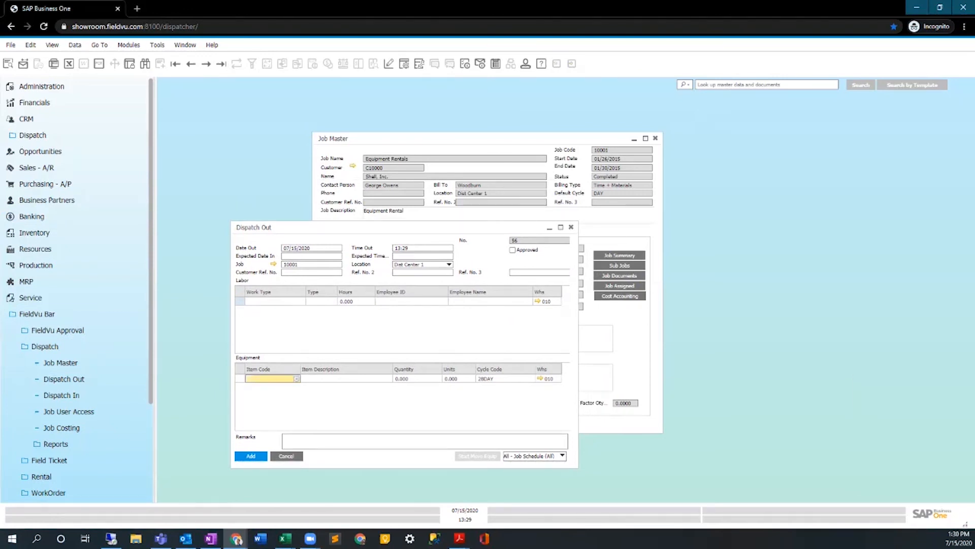
{"action": "key", "text": "Tab"}
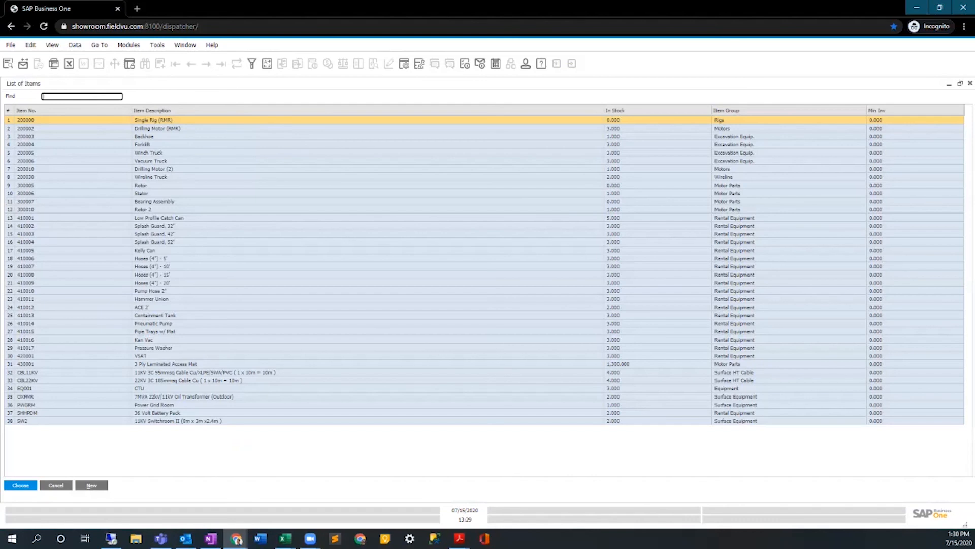
{"action": "double_click", "coordinate": [92, 364]}
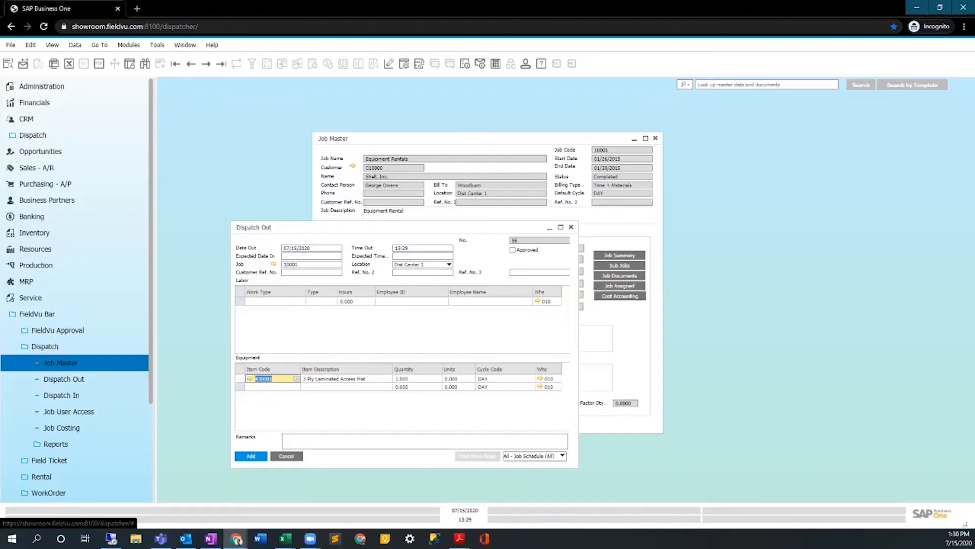
{"action": "key", "text": "Tab"}
{"action": "key", "text": "Tab"}
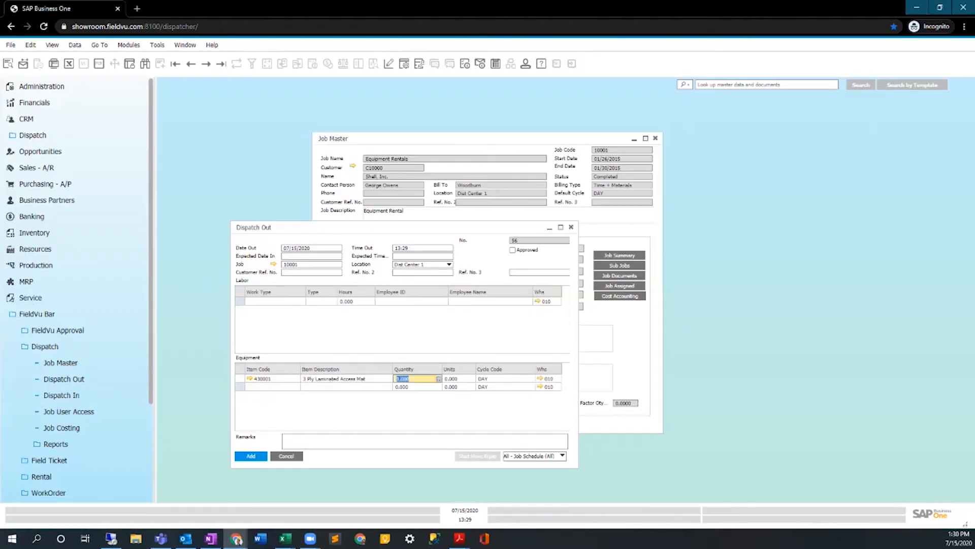
{"action": "left_click", "coordinate": [356, 441]}
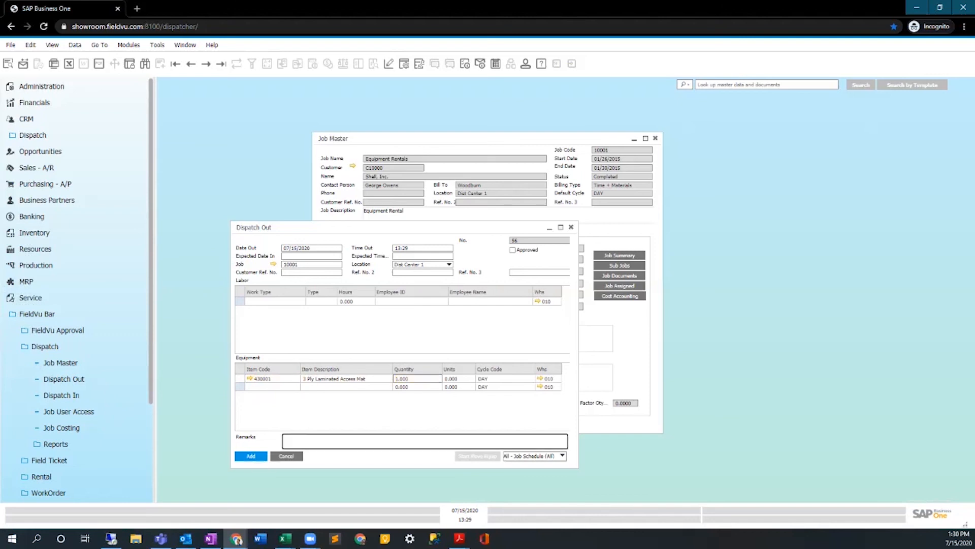
{"action": "key", "text": "Tab"}
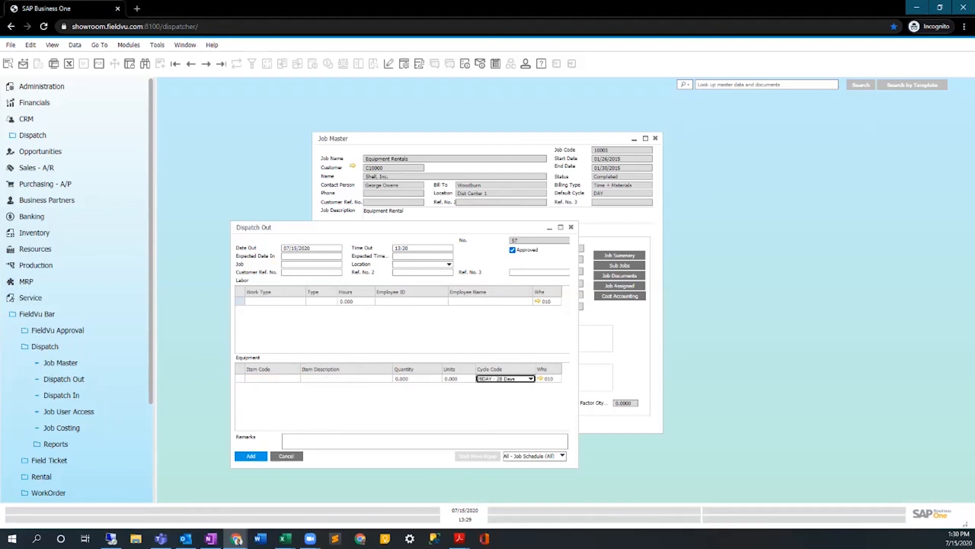
{"action": "left_click", "coordinate": [251, 456]}
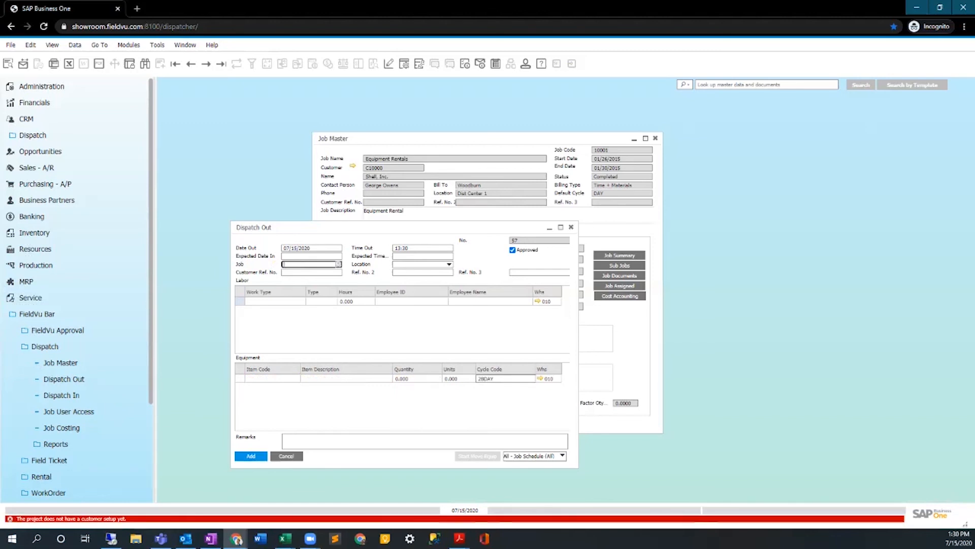
Go to the last saved Dispatch Out document, discarding the blank entry, mark it approved and update it.
{"action": "left_click", "coordinate": [221, 64]}
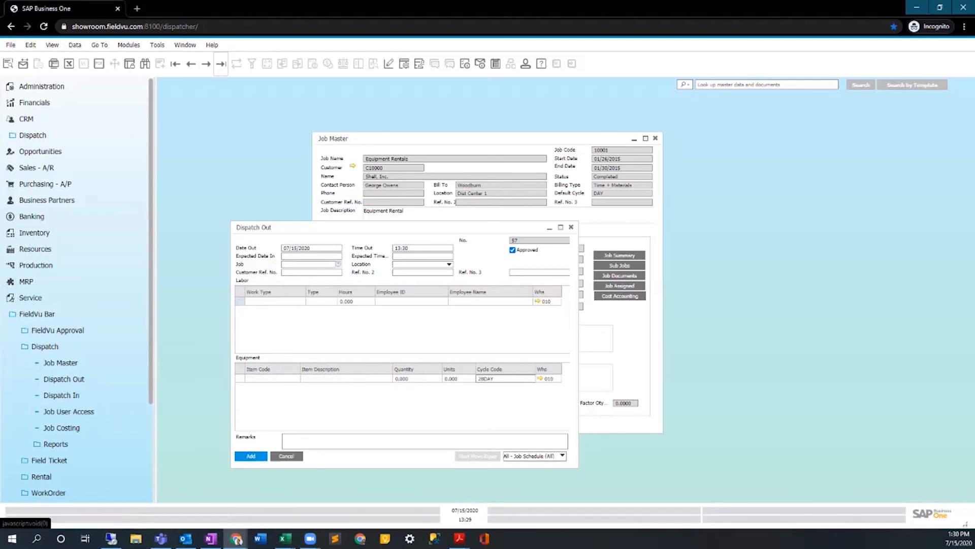
{"action": "left_click", "coordinate": [419, 305]}
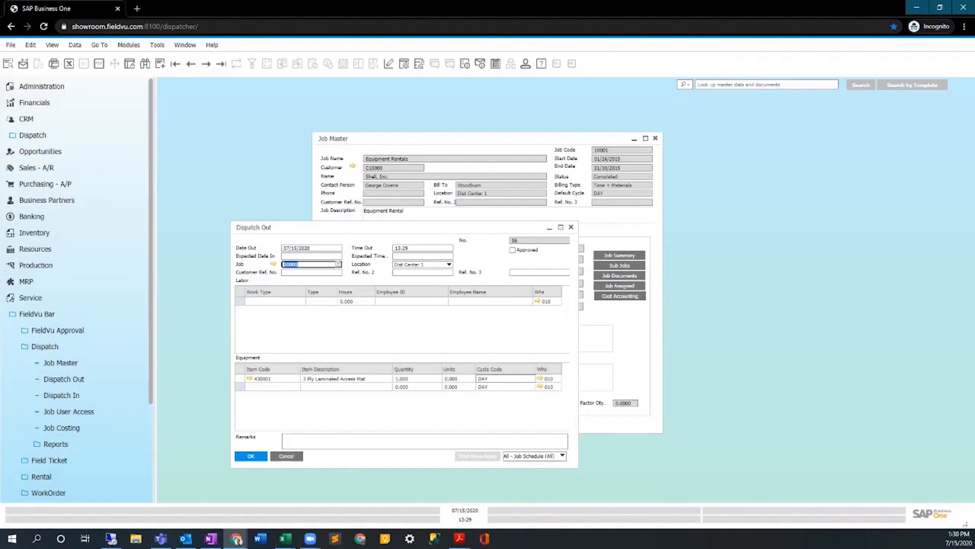
{"action": "left_click", "coordinate": [513, 249]}
{"action": "left_click", "coordinate": [251, 456]}
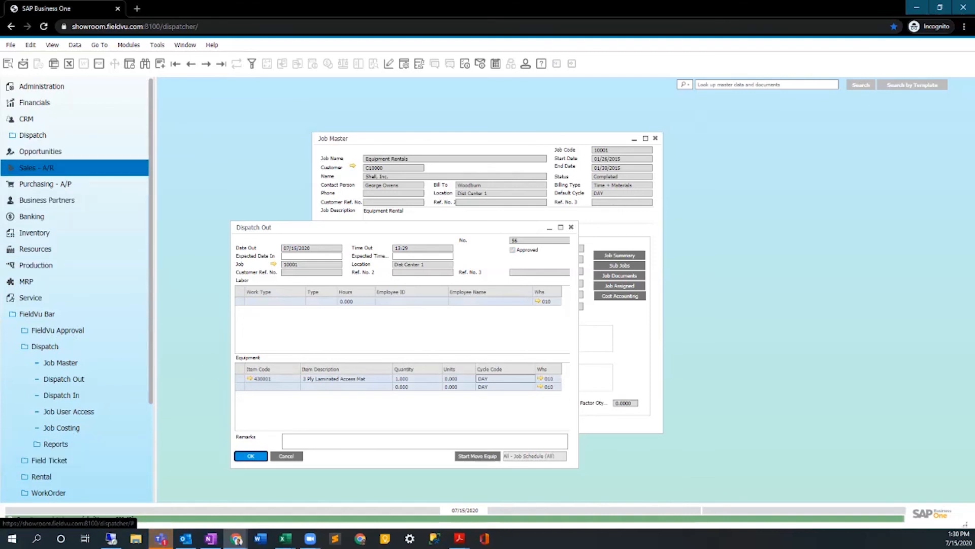
Open the Delivery form and the last A/R Invoice, and restore the invoice from its maximized size.
{"action": "left_click", "coordinate": [36, 167]}
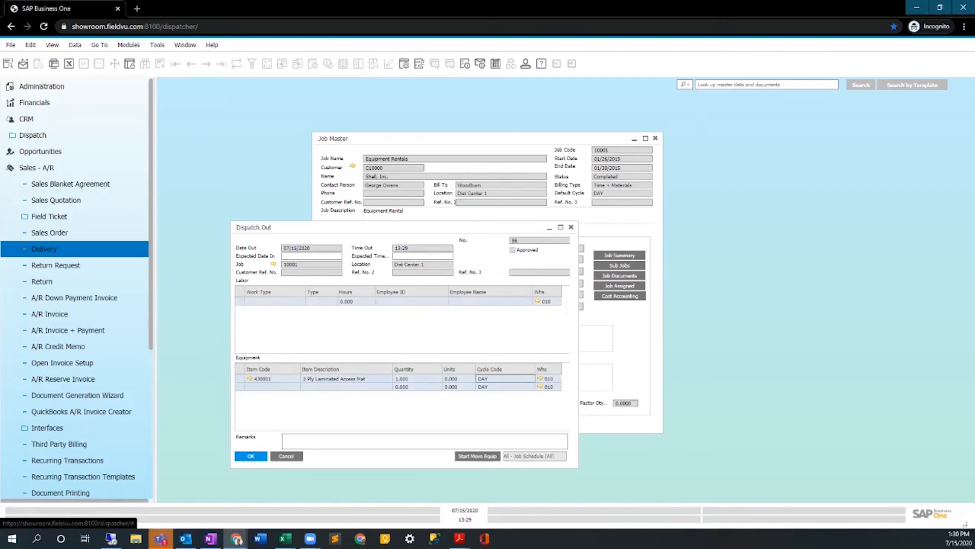
{"action": "left_click", "coordinate": [45, 249]}
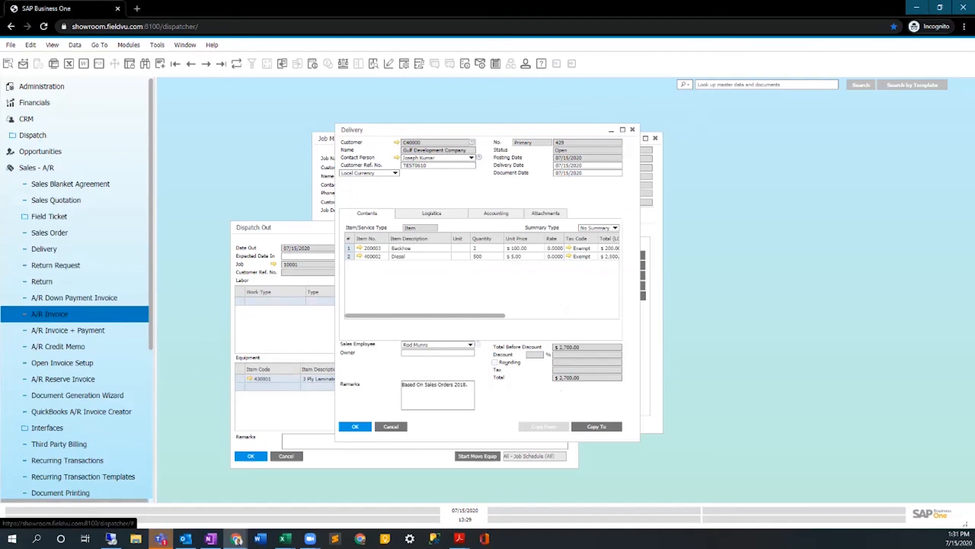
{"action": "left_click", "coordinate": [49, 314]}
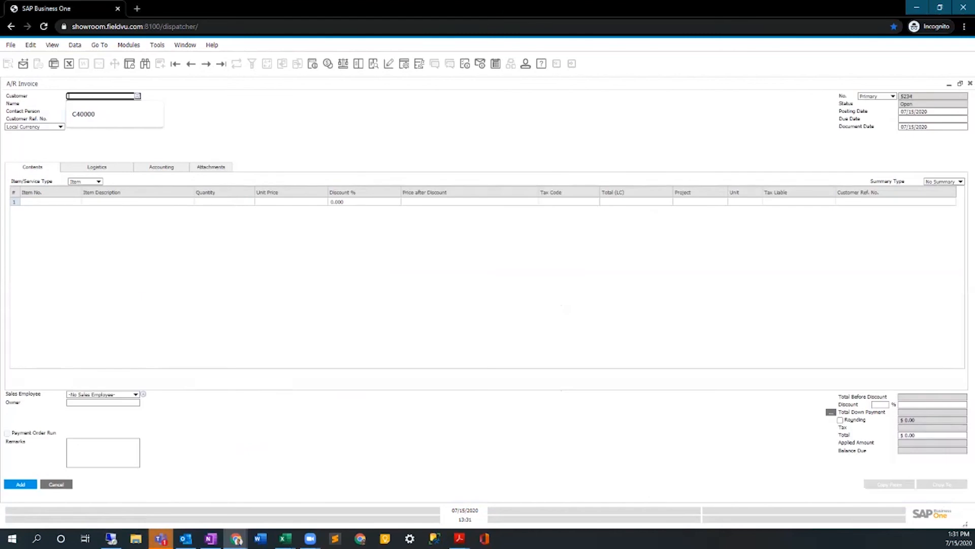
{"action": "left_click", "coordinate": [221, 64]}
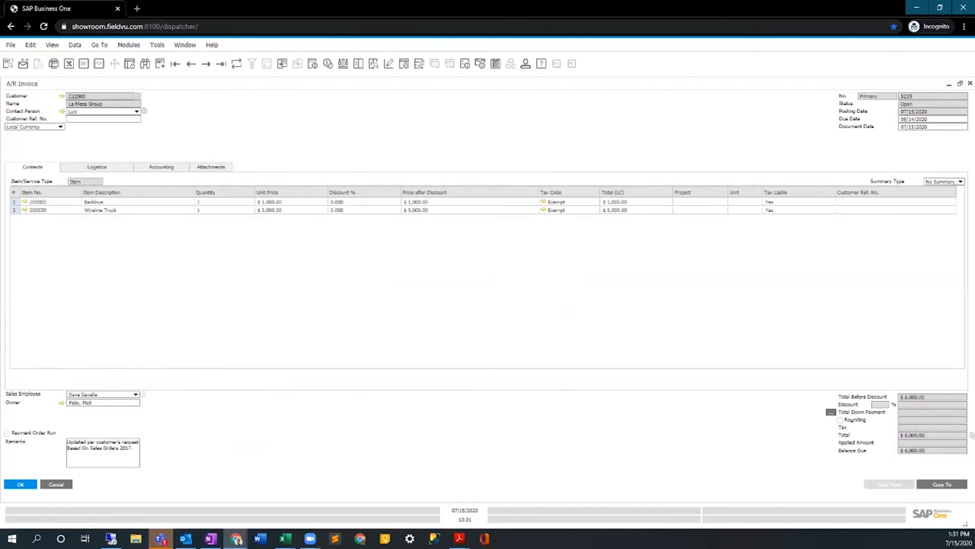
{"action": "left_click", "coordinate": [961, 83]}
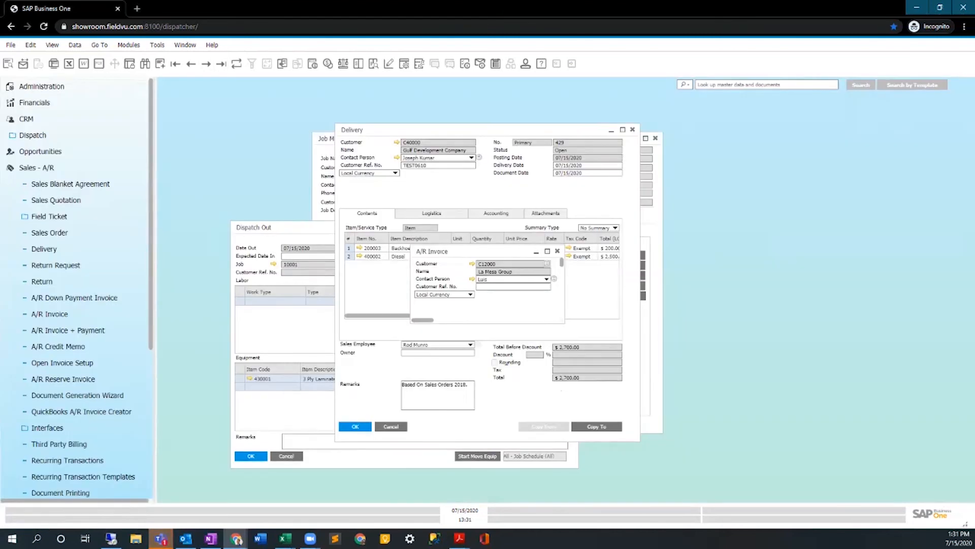
Bring job 10001's Dispatch Out document forward, start moving its equipment and agree to continue.
{"action": "left_click", "coordinate": [653, 222]}
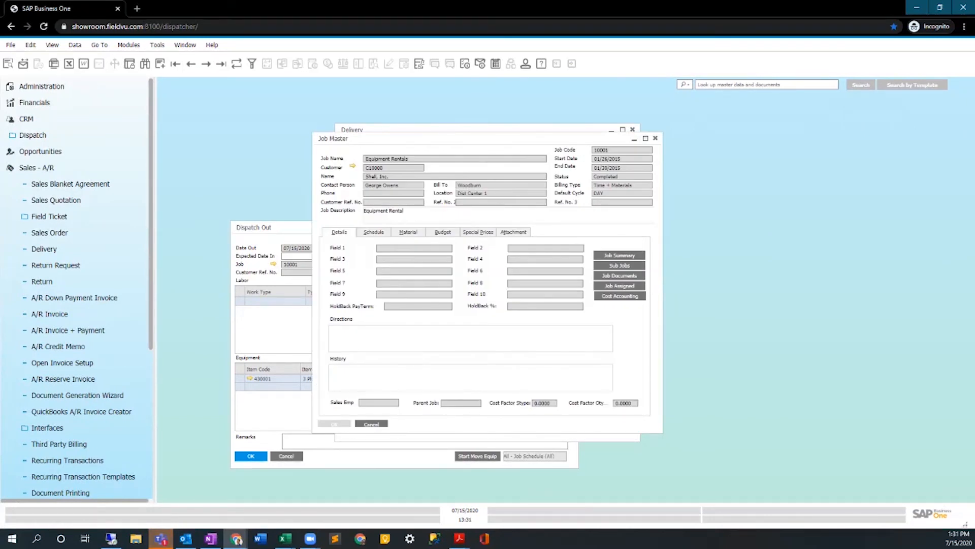
{"action": "left_click", "coordinate": [271, 227]}
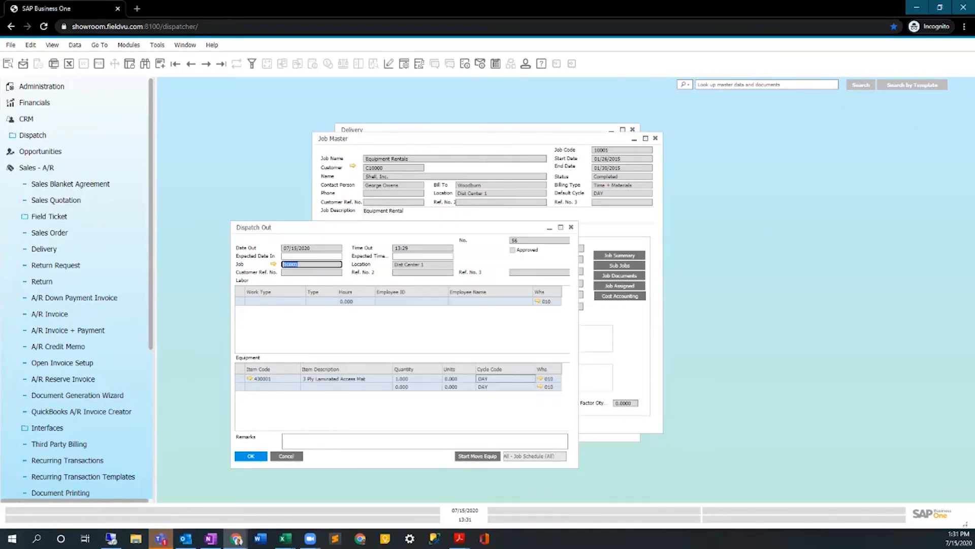
{"action": "left_click", "coordinate": [478, 455]}
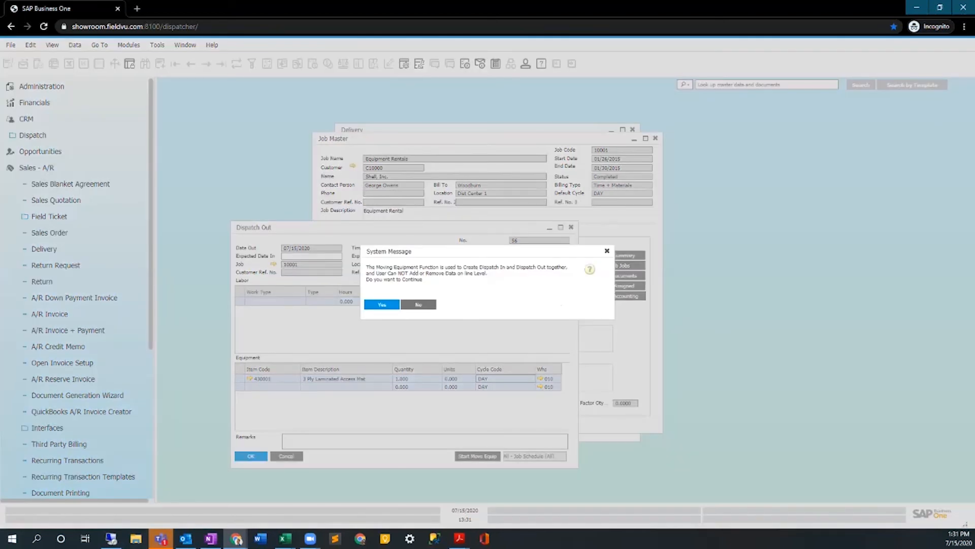
{"action": "left_click", "coordinate": [382, 304]}
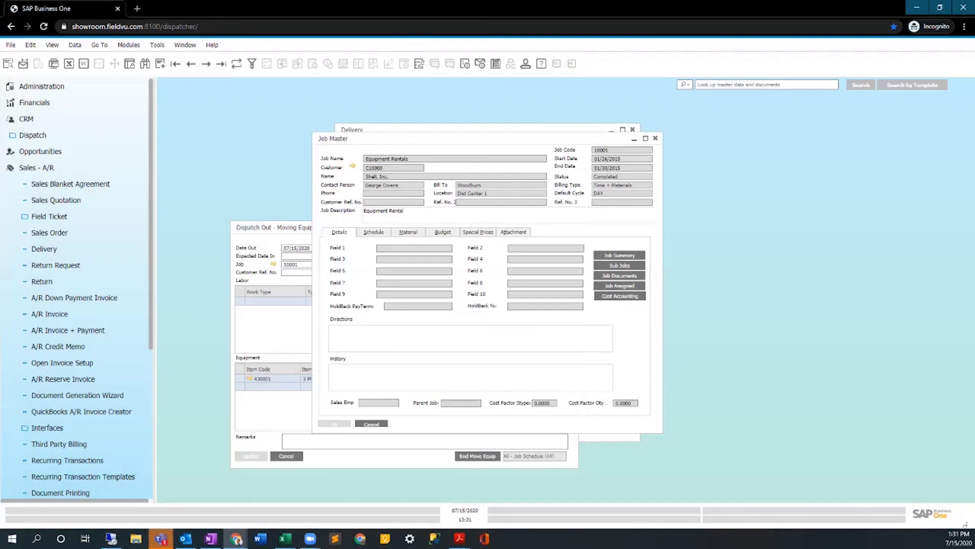
Close the Job Master, Dispatch Out, Delivery and A/R Invoice windows.
{"action": "key", "text": "Escape"}
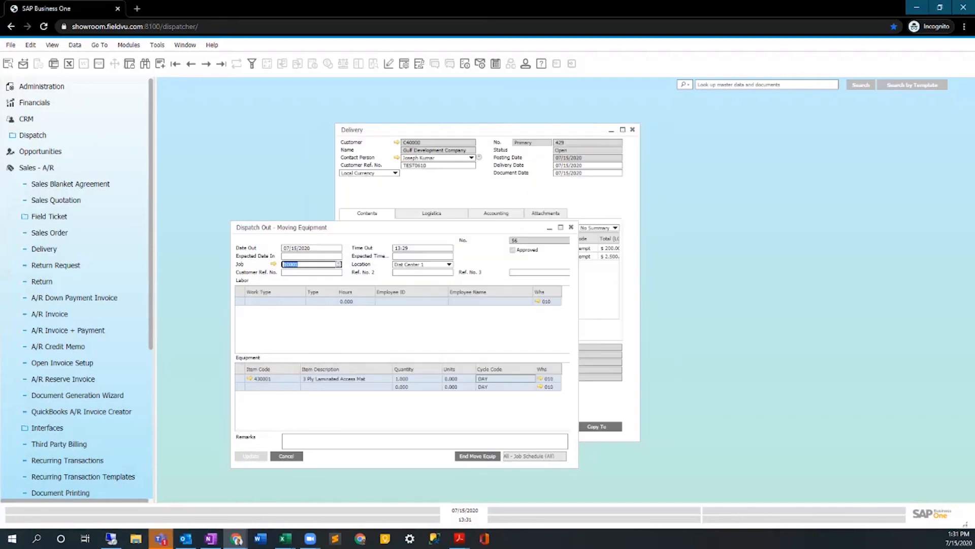
{"action": "left_click", "coordinate": [571, 227]}
{"action": "left_click", "coordinate": [633, 130]}
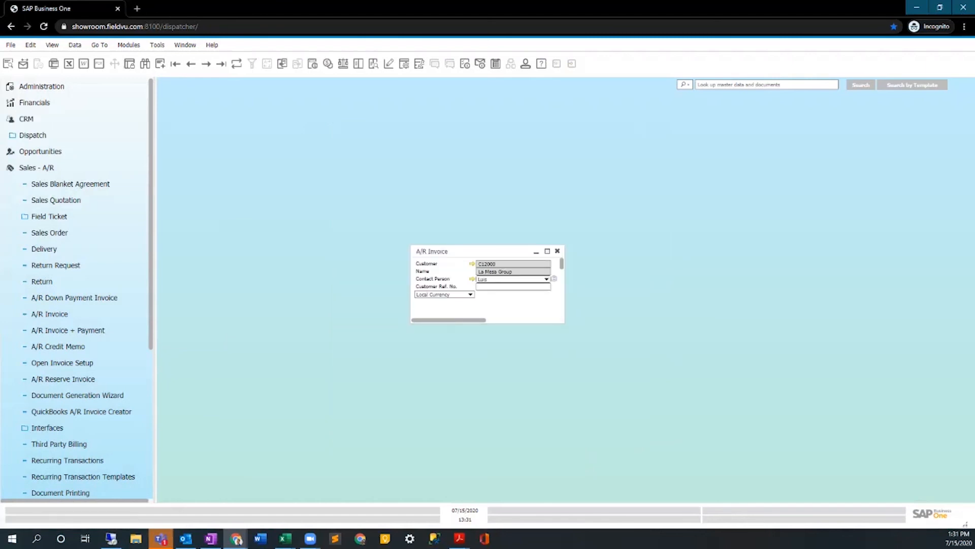
{"action": "left_click", "coordinate": [558, 251]}
Exit the web client session.
{"action": "left_click", "coordinate": [11, 45]}
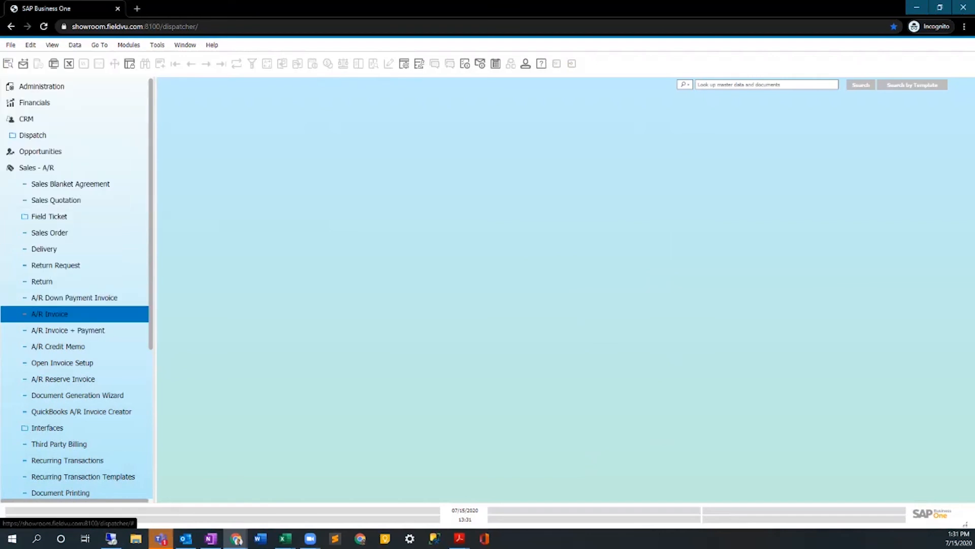
{"action": "left_click", "coordinate": [11, 45]}
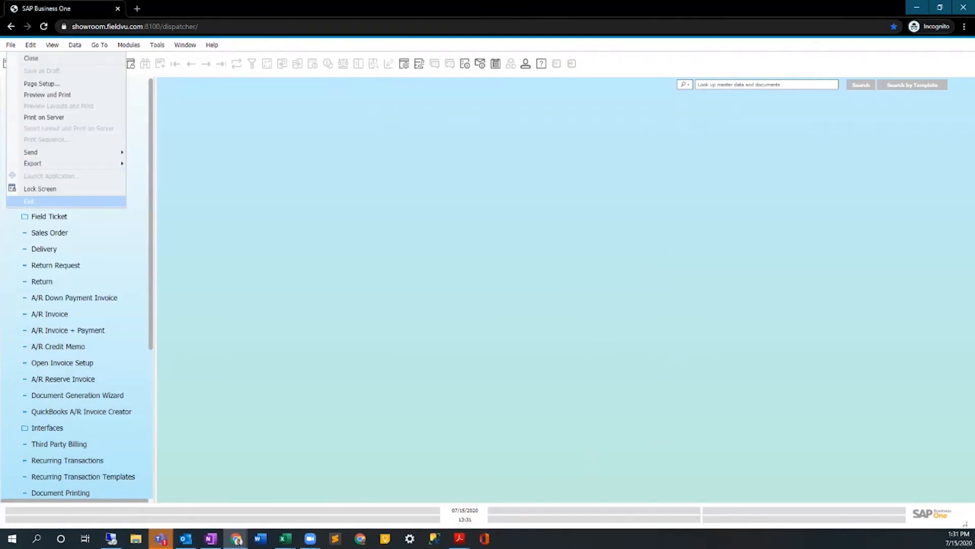
{"action": "left_click", "coordinate": [29, 202]}
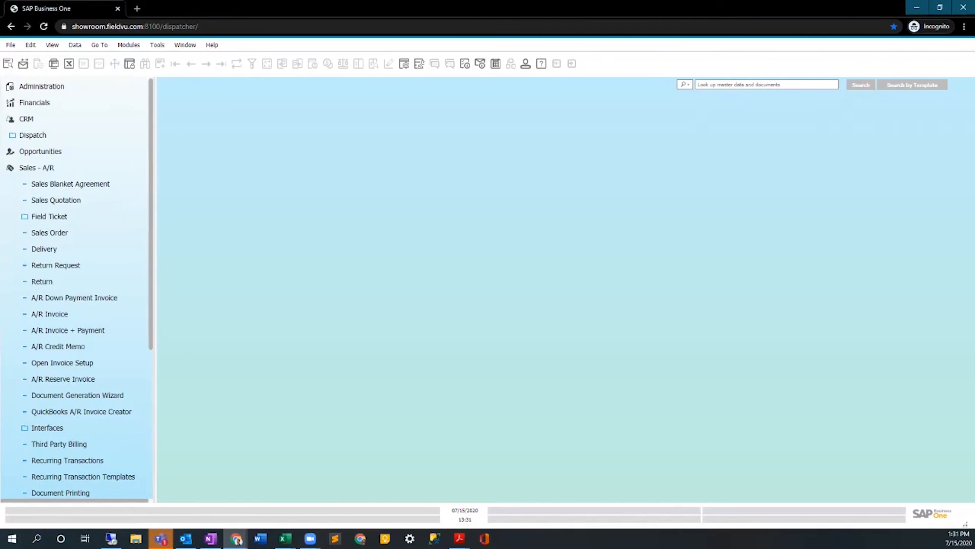